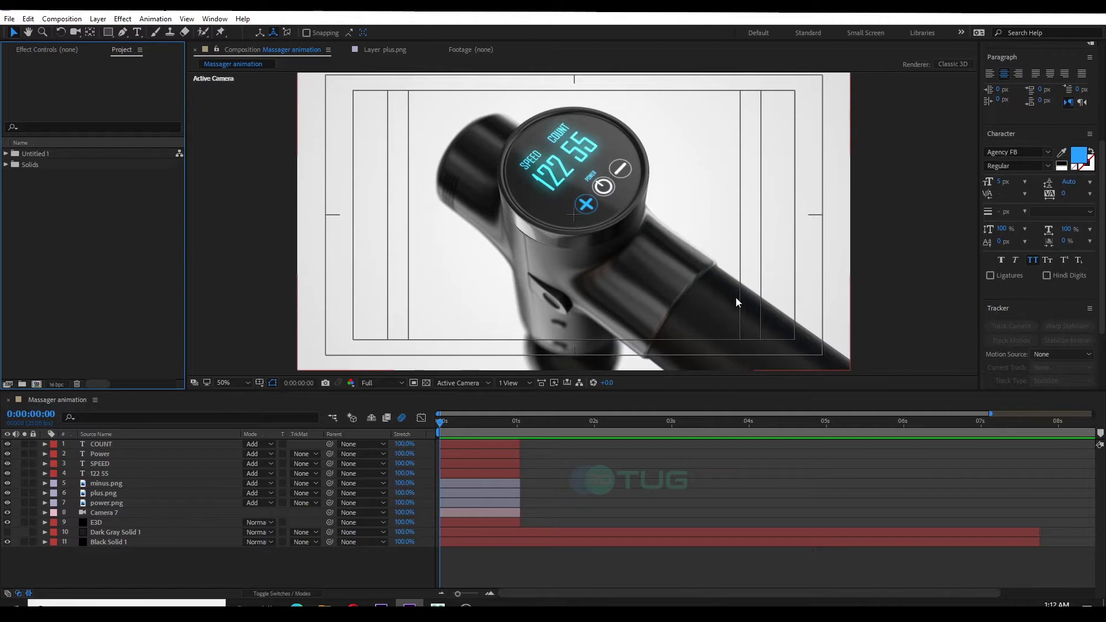
Set up a new composition 'Massager animation' from the HDTV 1080 25 preset, changed to 30 fps.
click(59, 19)
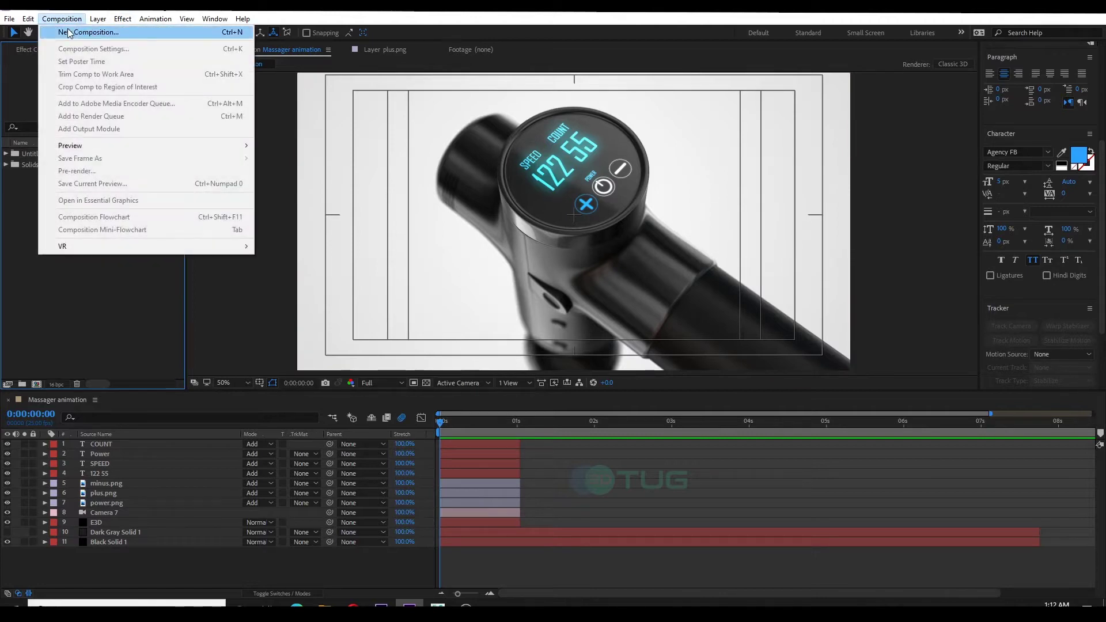
click(69, 33)
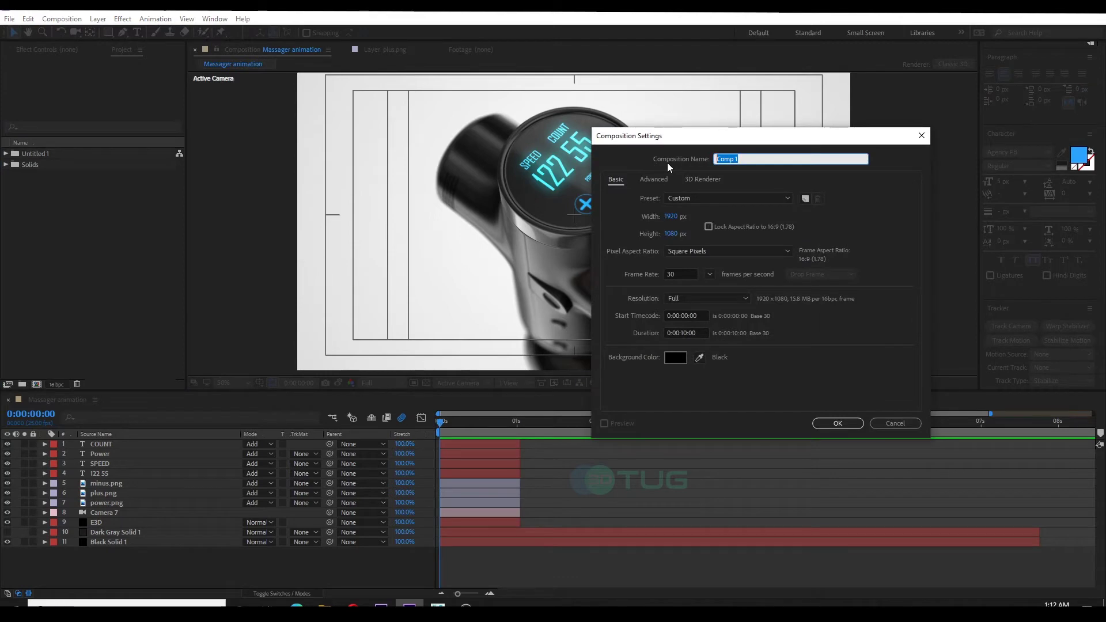
text(Massager animation)
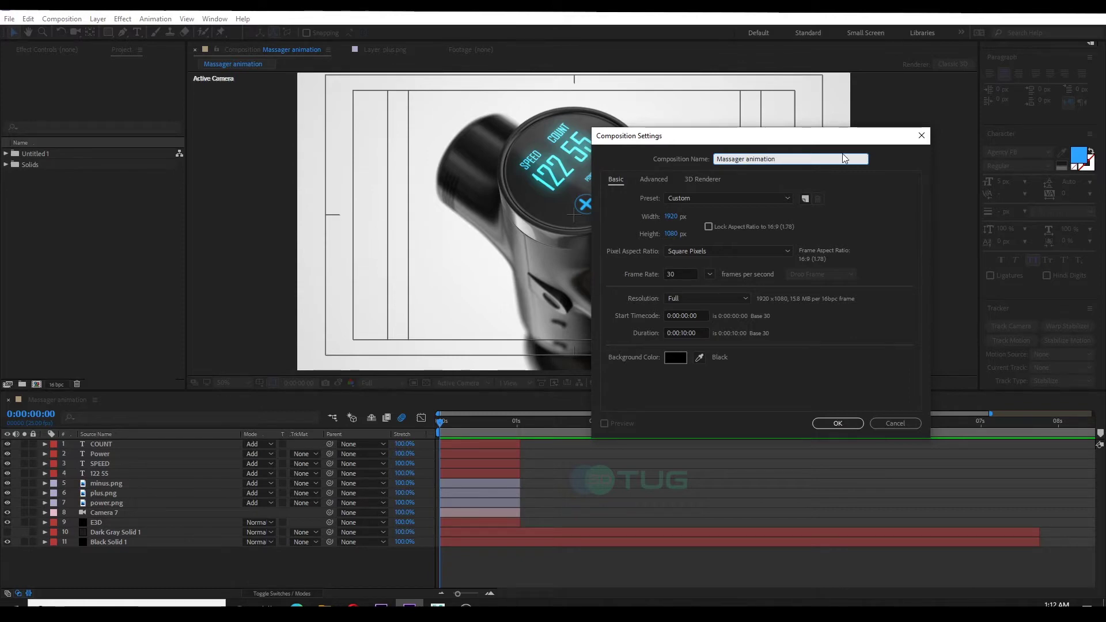
click(739, 200)
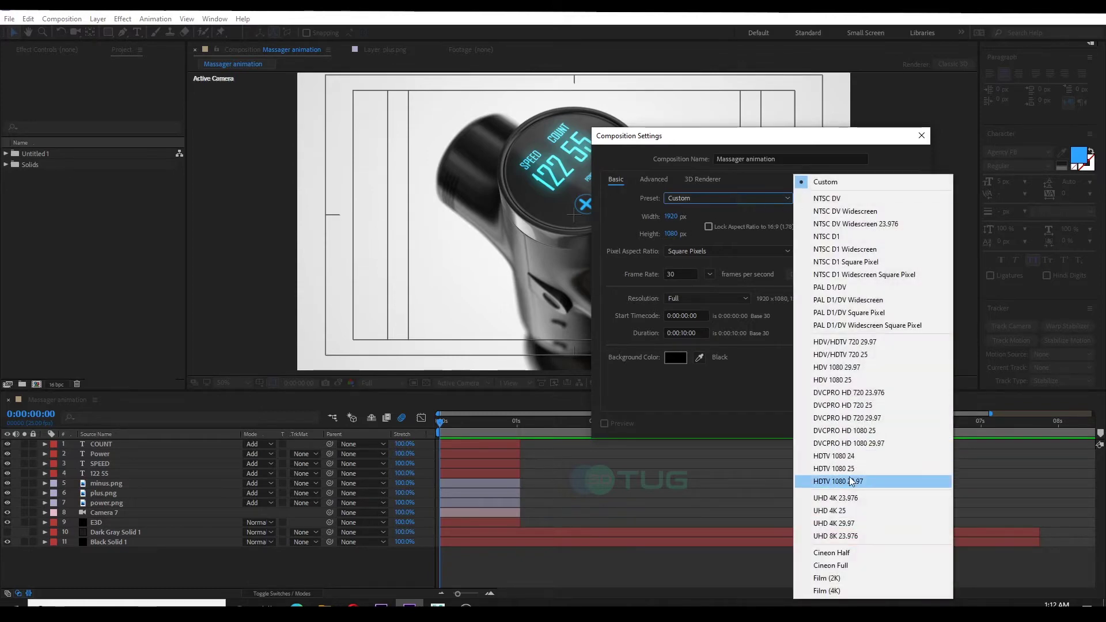
click(849, 470)
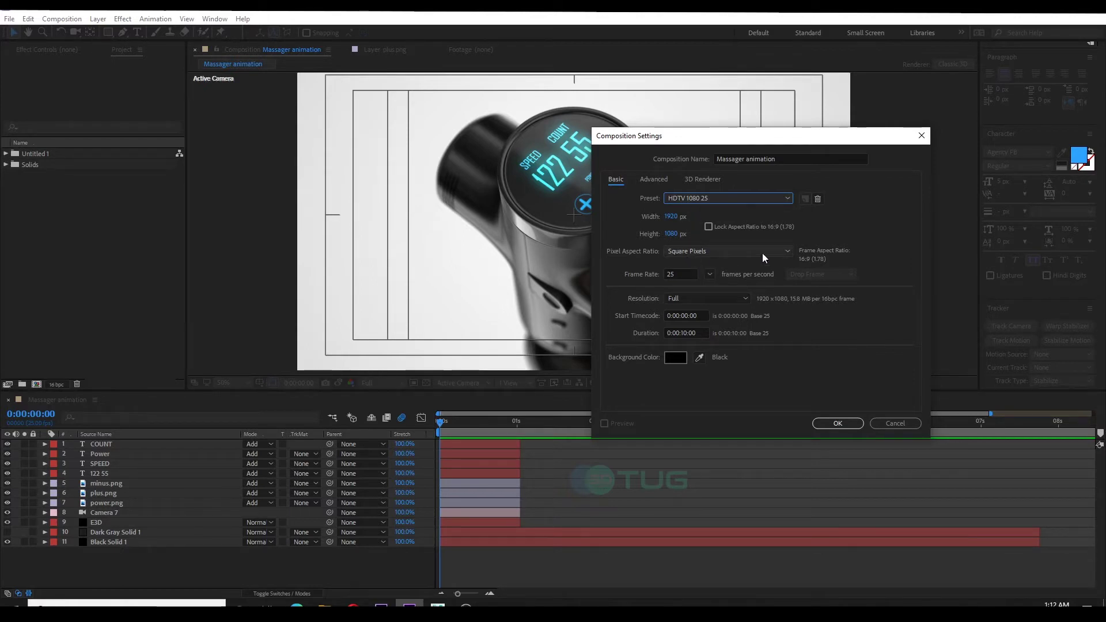
double_click(682, 275)
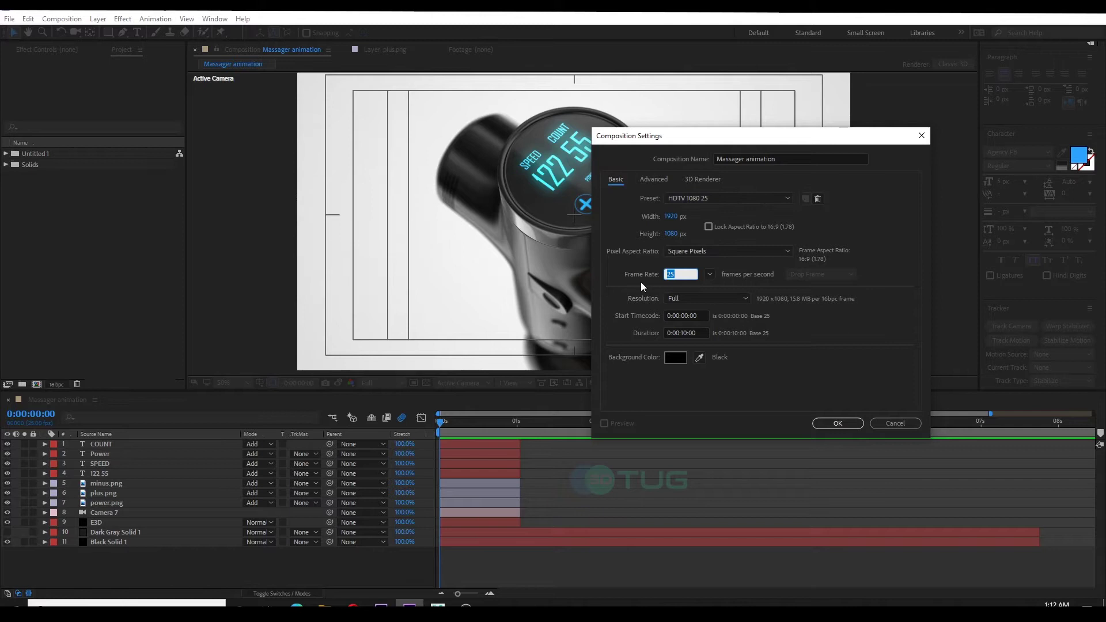
text(30)
click(684, 332)
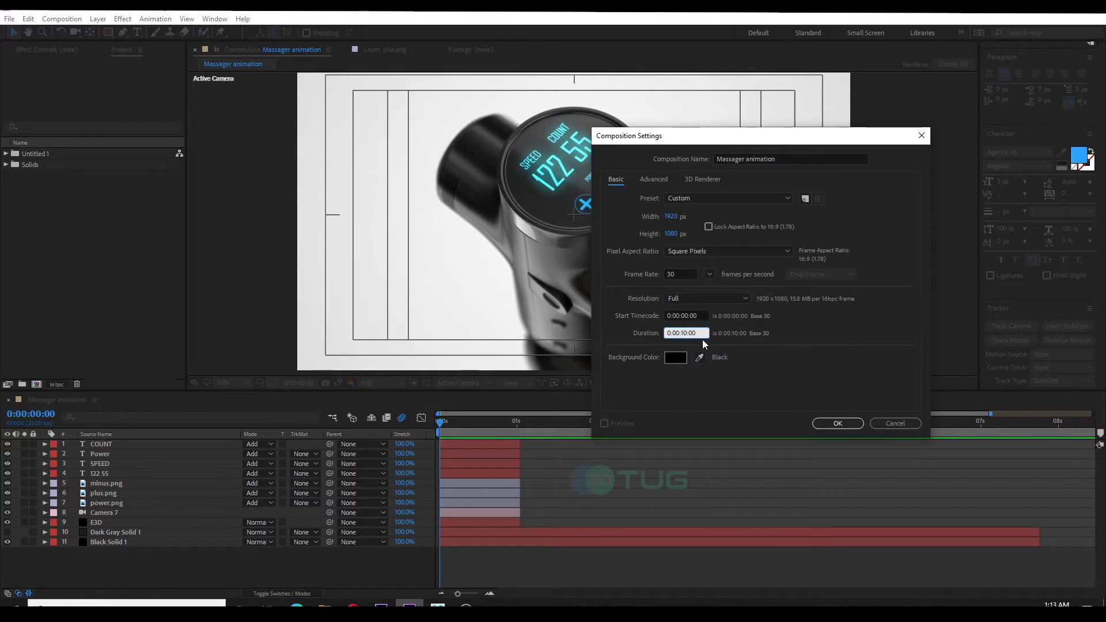
Create the composition and add a solid layer named 'Element 3d'.
click(830, 422)
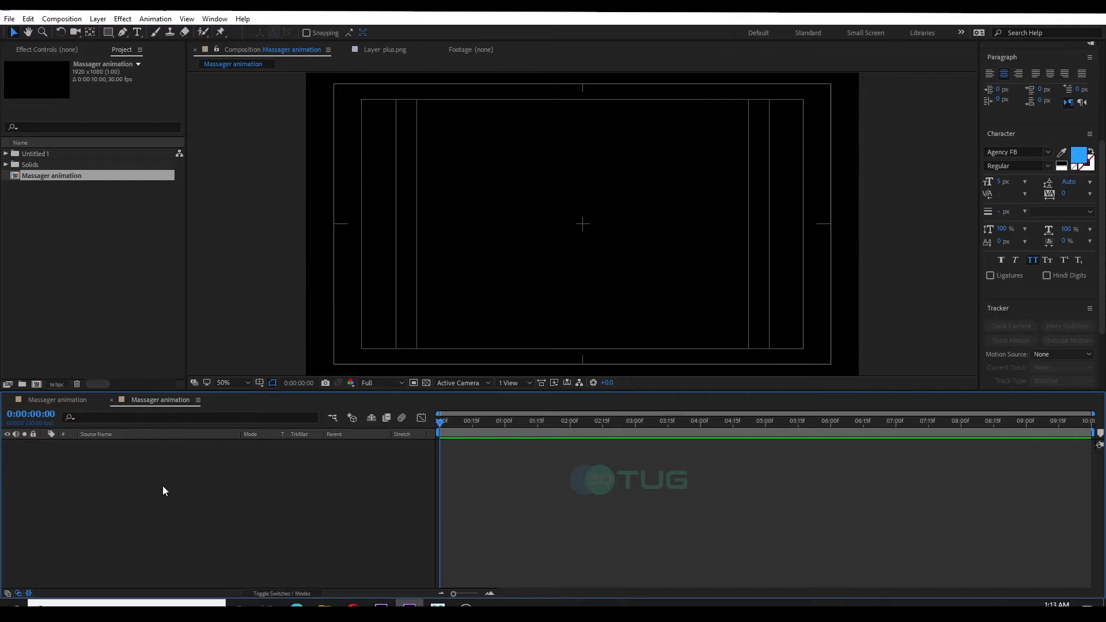
right_click(206, 482)
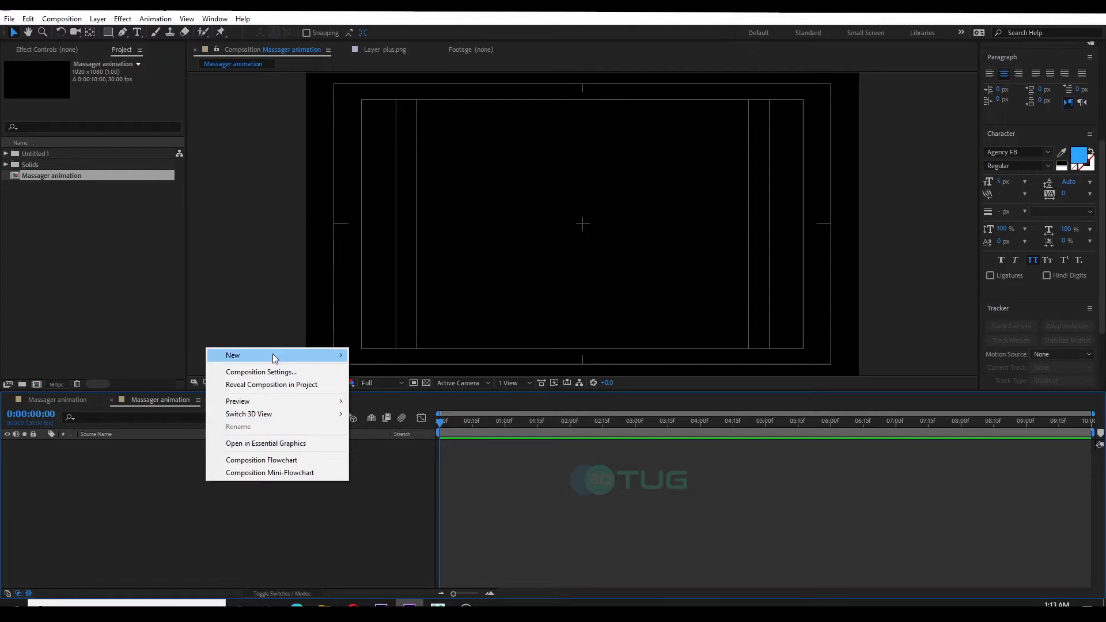
mouse_move(274, 357)
click(375, 384)
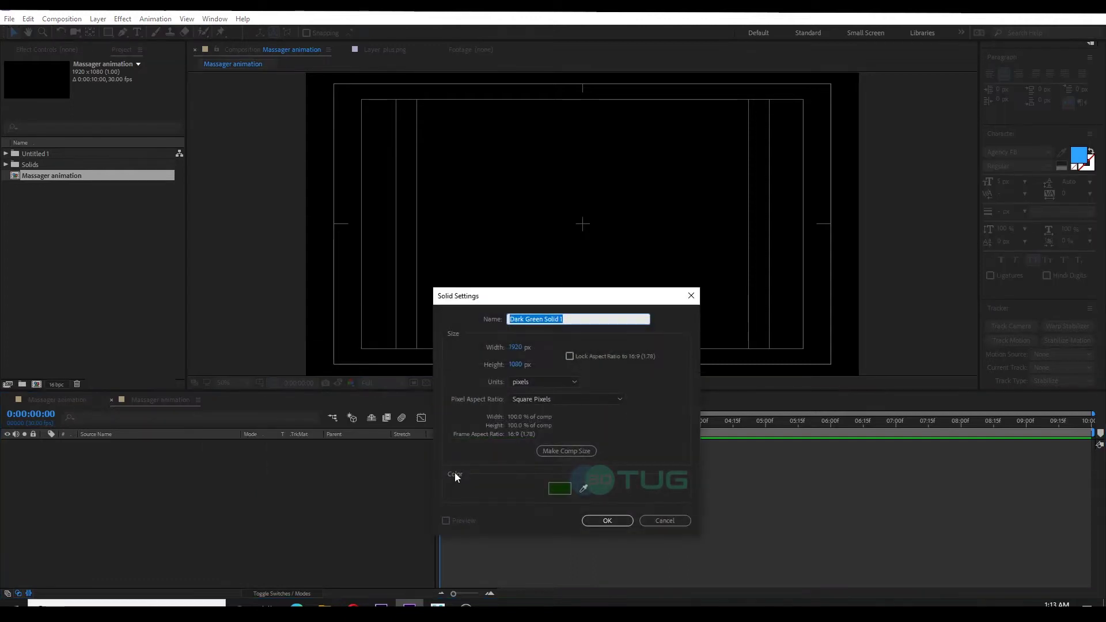
text(El)
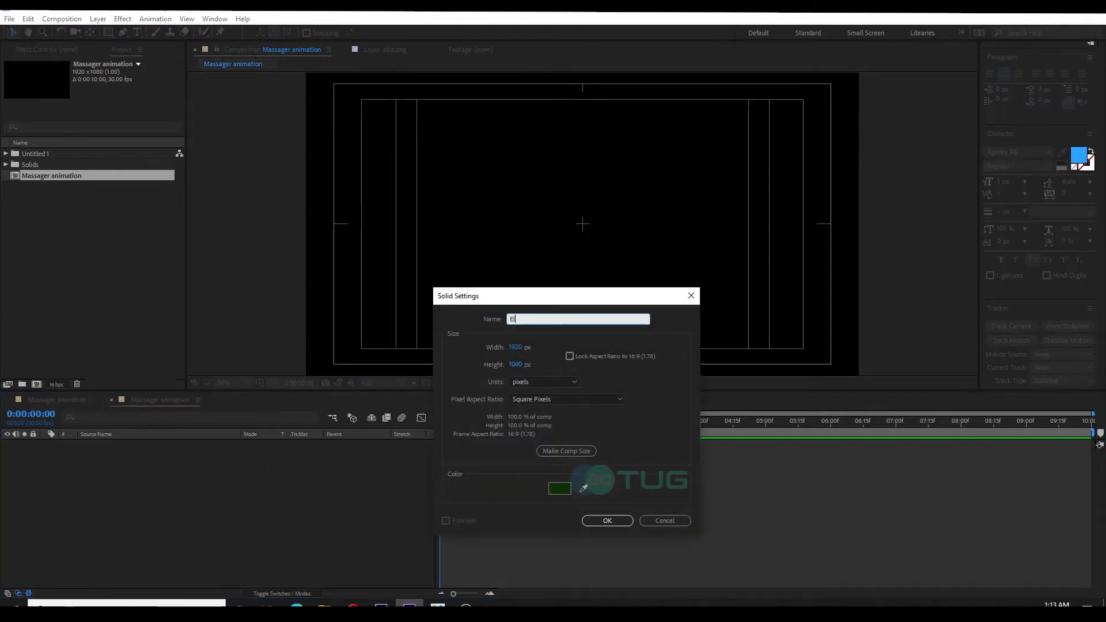
text(ement 3d)
click(596, 520)
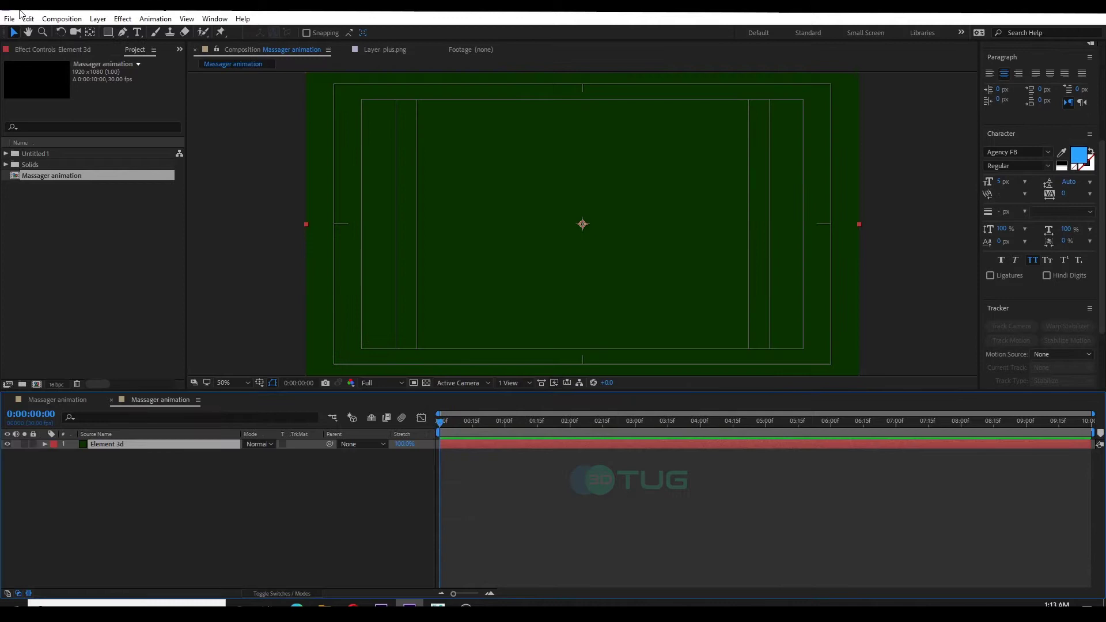
Apply the Video Copilot Element effect to the Element 3d solid.
click(65, 51)
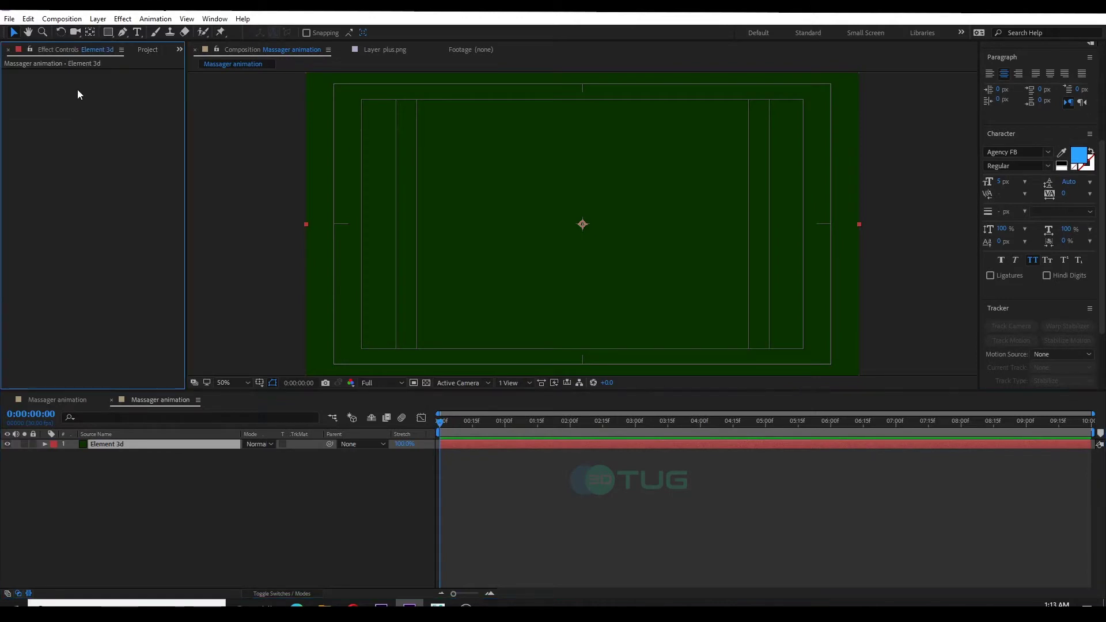
right_click(89, 149)
mouse_move(288, 72)
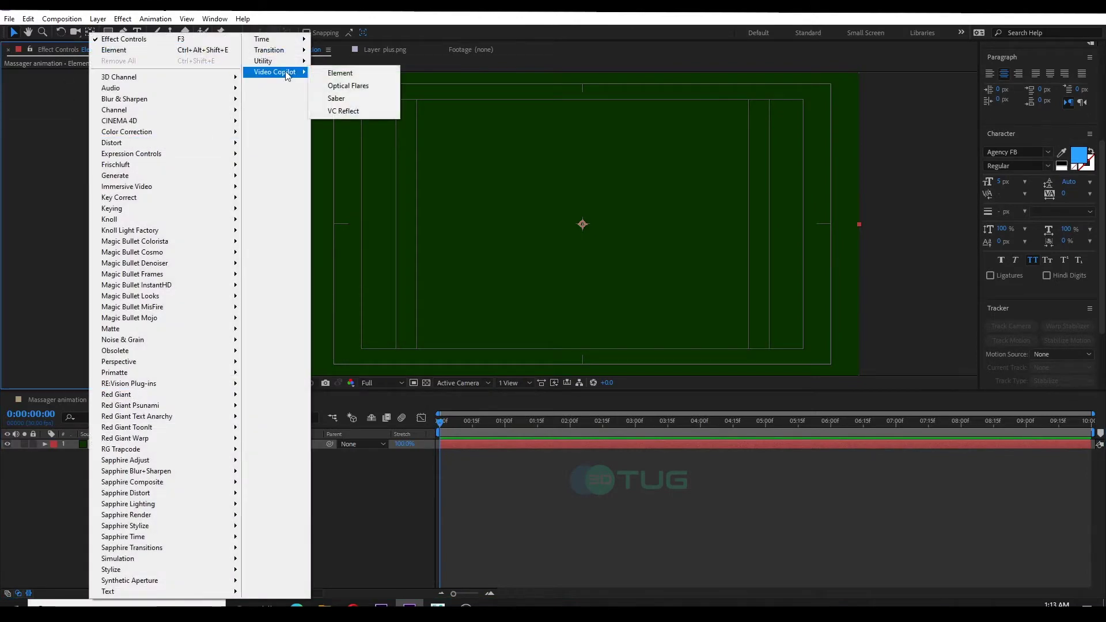
click(346, 78)
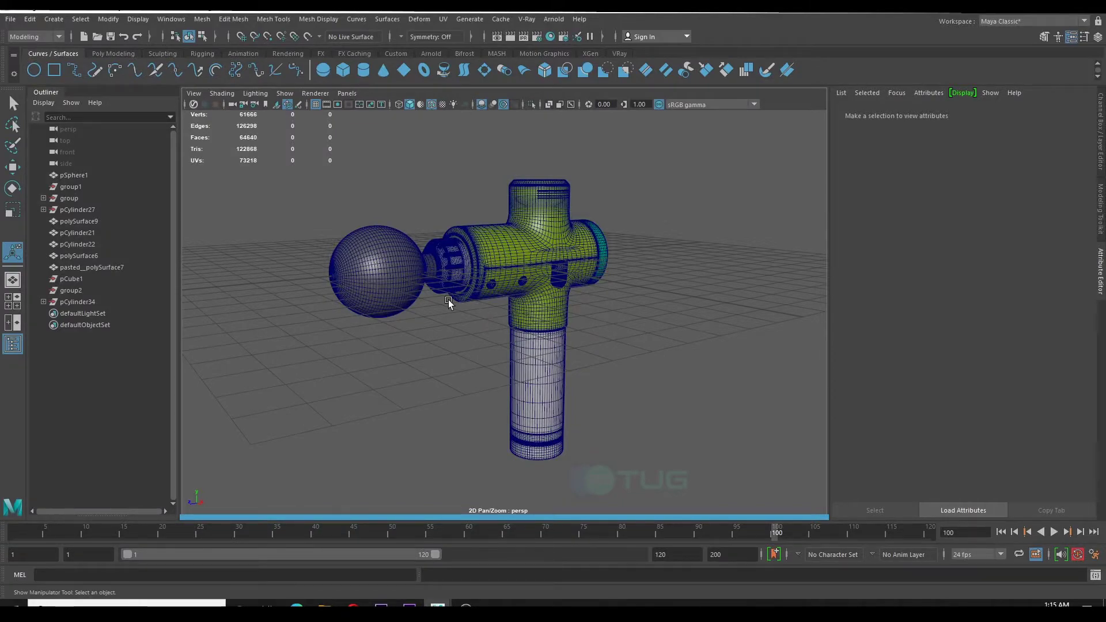
In Maya, orbit around the massager and box-select all its meshes for export.
scroll(429, 334, up, 5)
drag(419, 333, 550, 347)
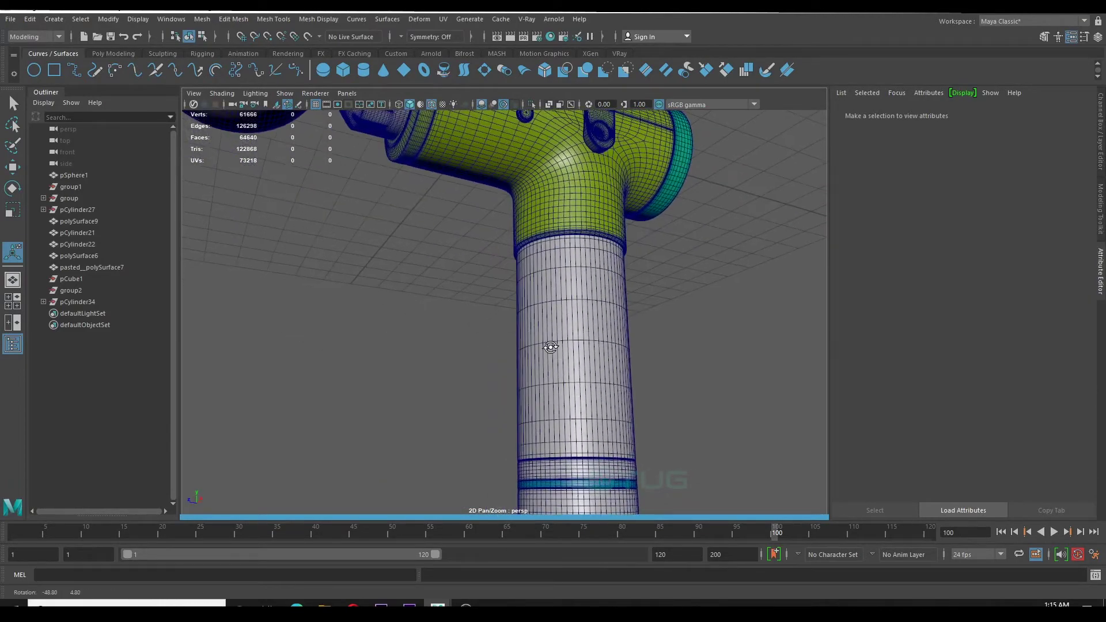
scroll(553, 264, down, 5)
drag(552, 265, 468, 296)
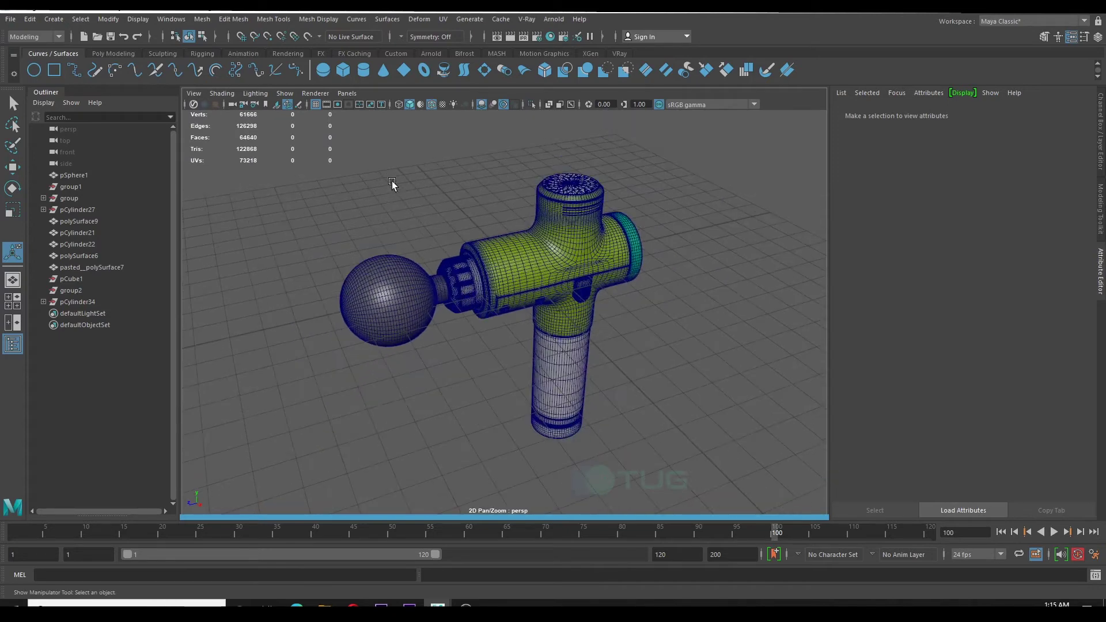
drag(323, 134, 660, 420)
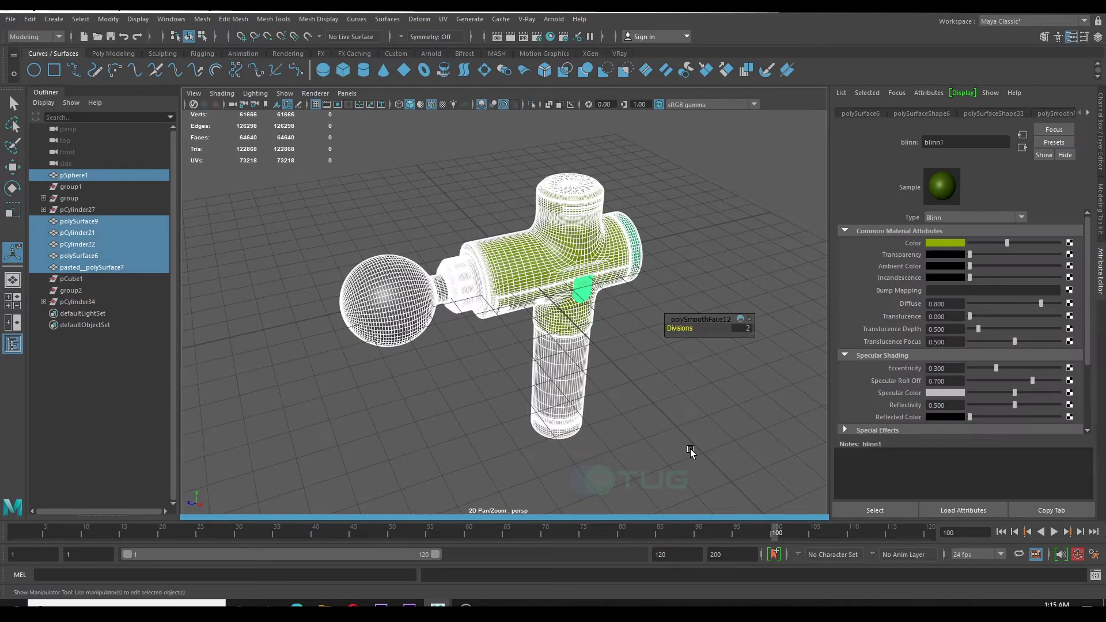
click(10, 19)
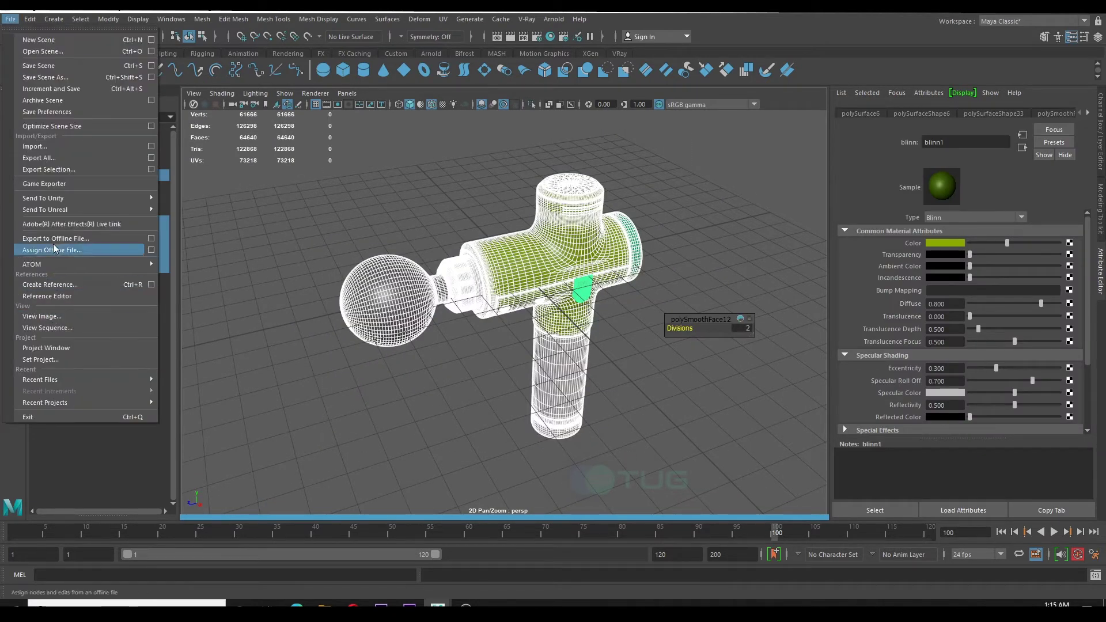
Export the selected meshes as massager.obj, OBJexport type, into the Website folder.
click(57, 168)
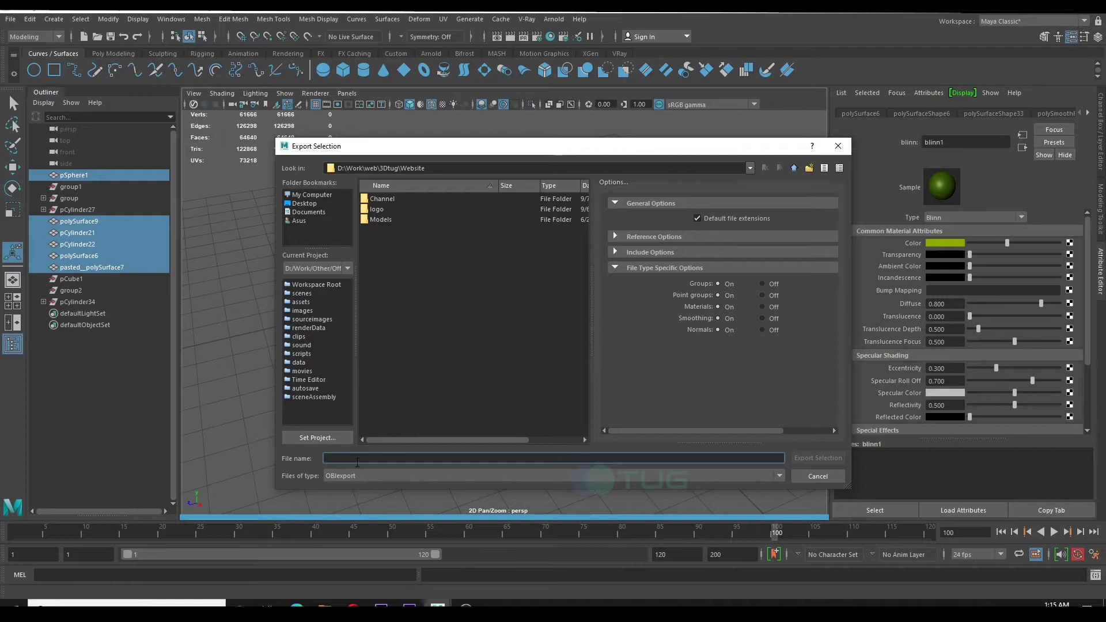
text(massager)
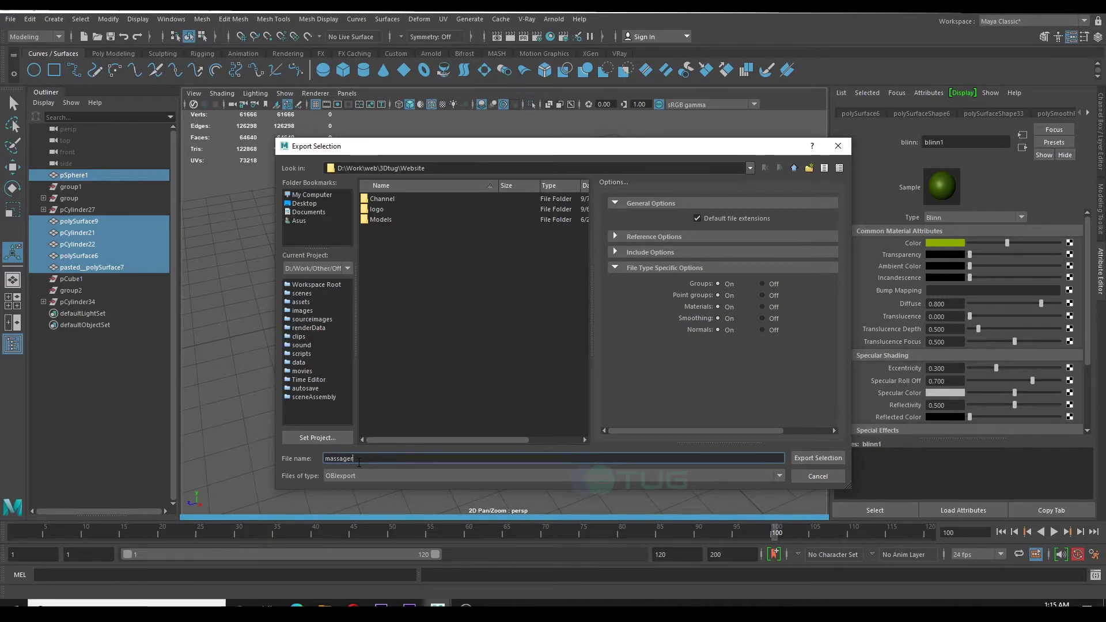
click(384, 474)
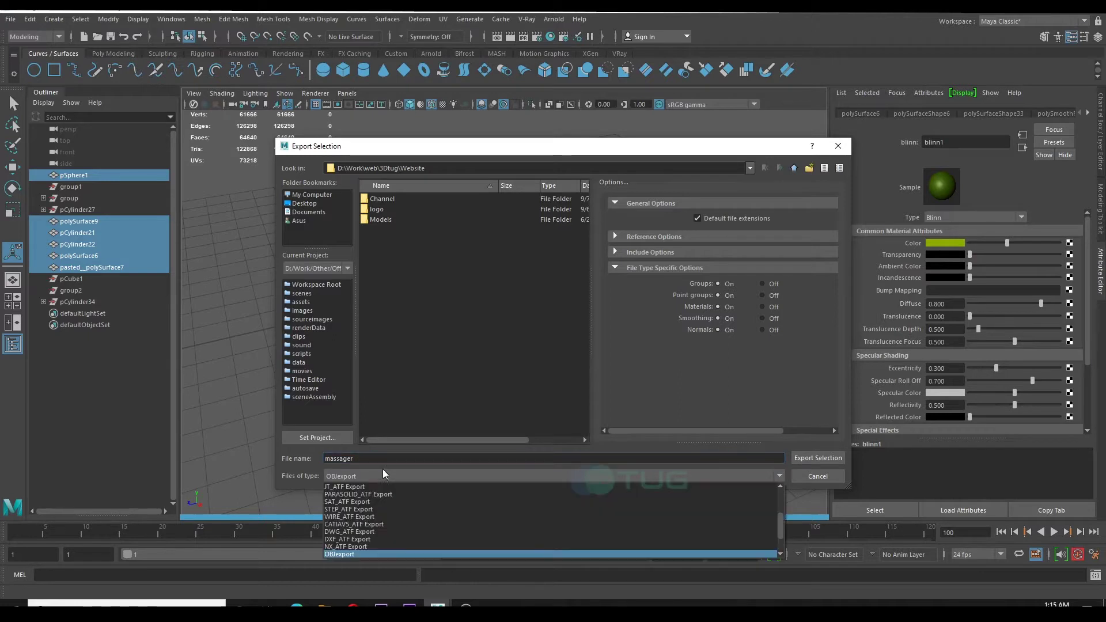
click(362, 551)
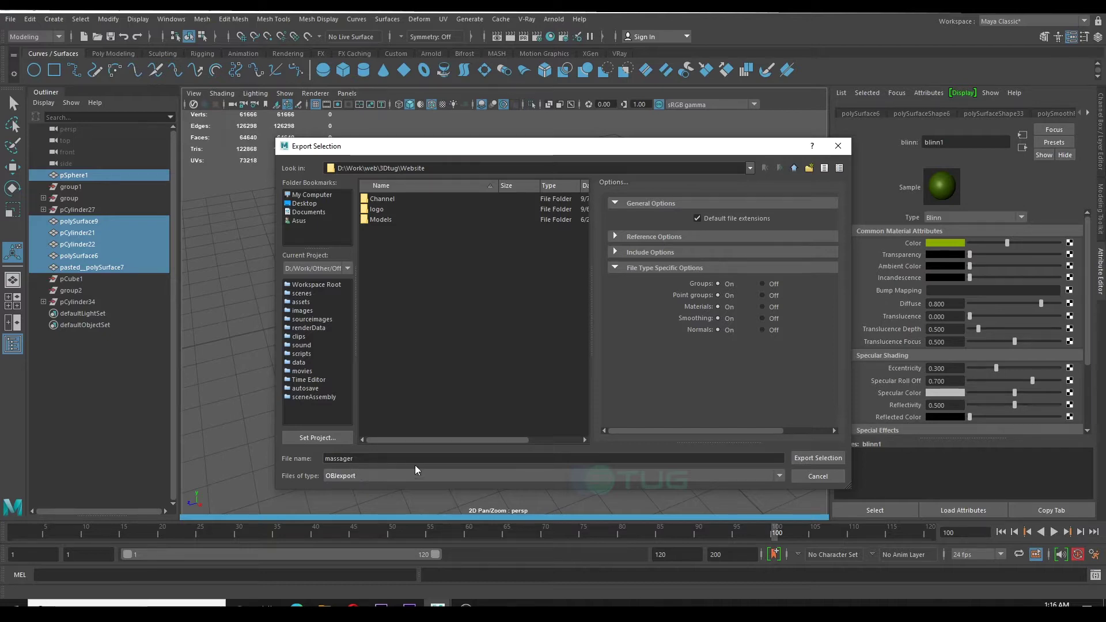
click(816, 458)
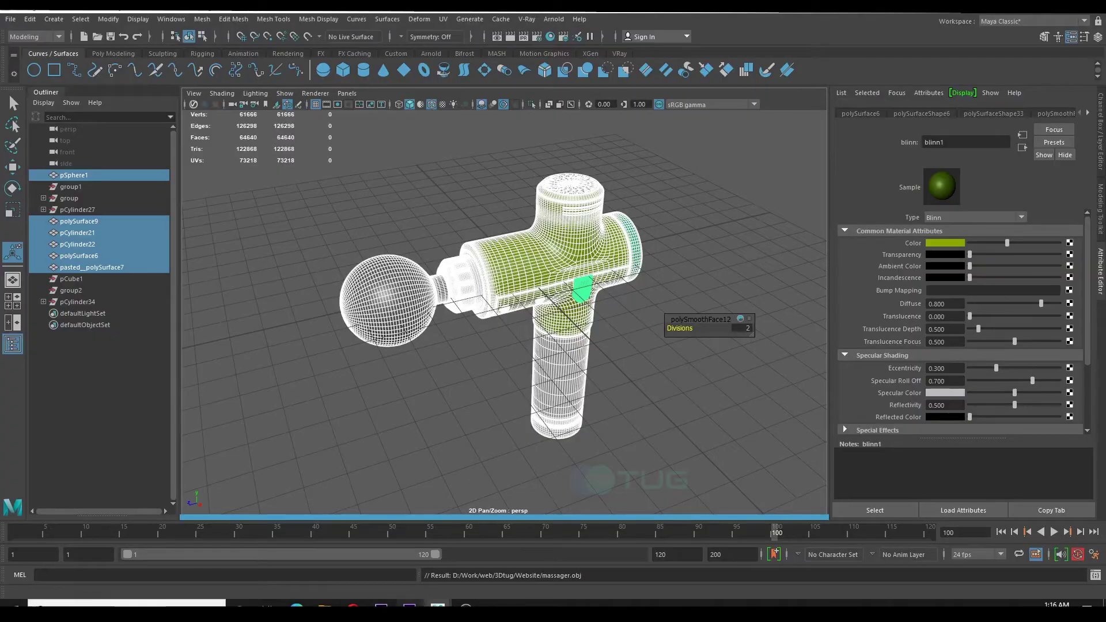
Back in After Effects, import massager.obj through Element 3D's Scene Setup.
click(409, 607)
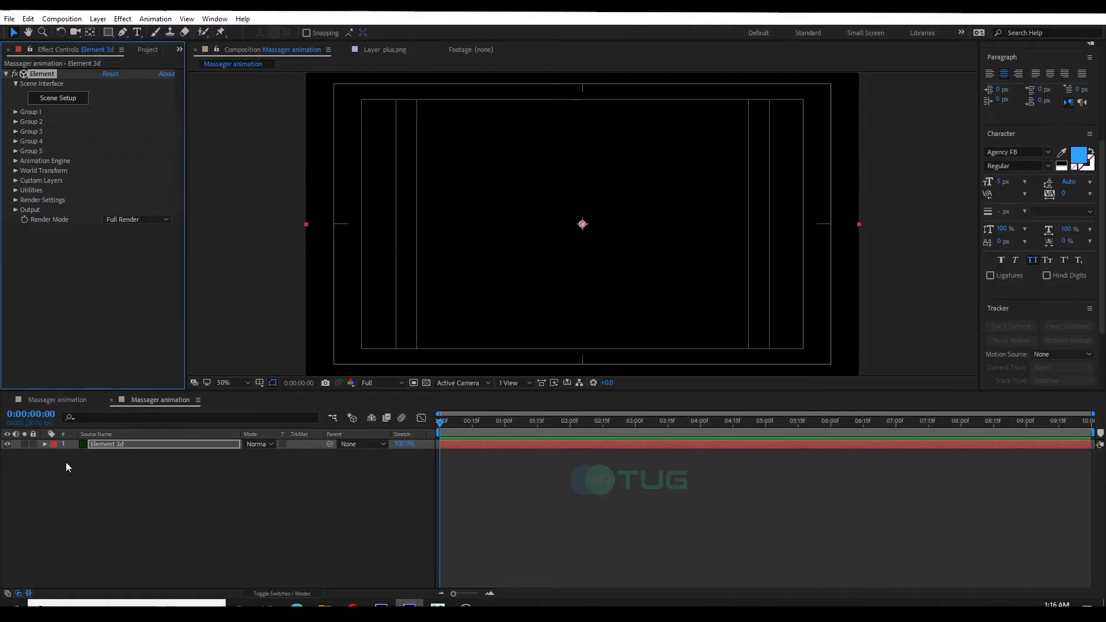
click(58, 98)
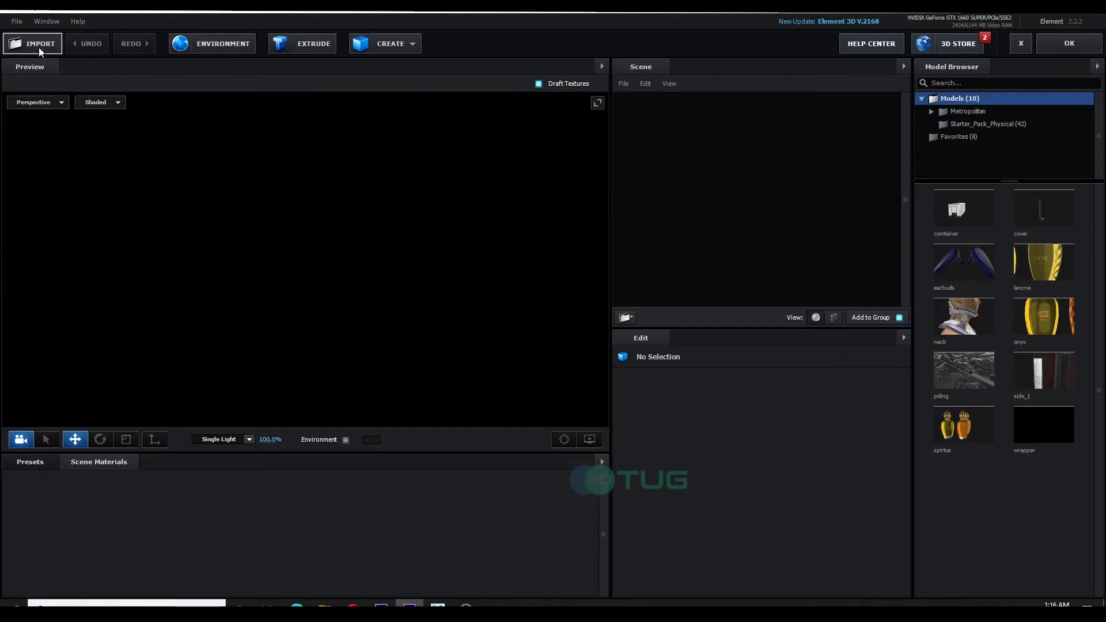
click(40, 45)
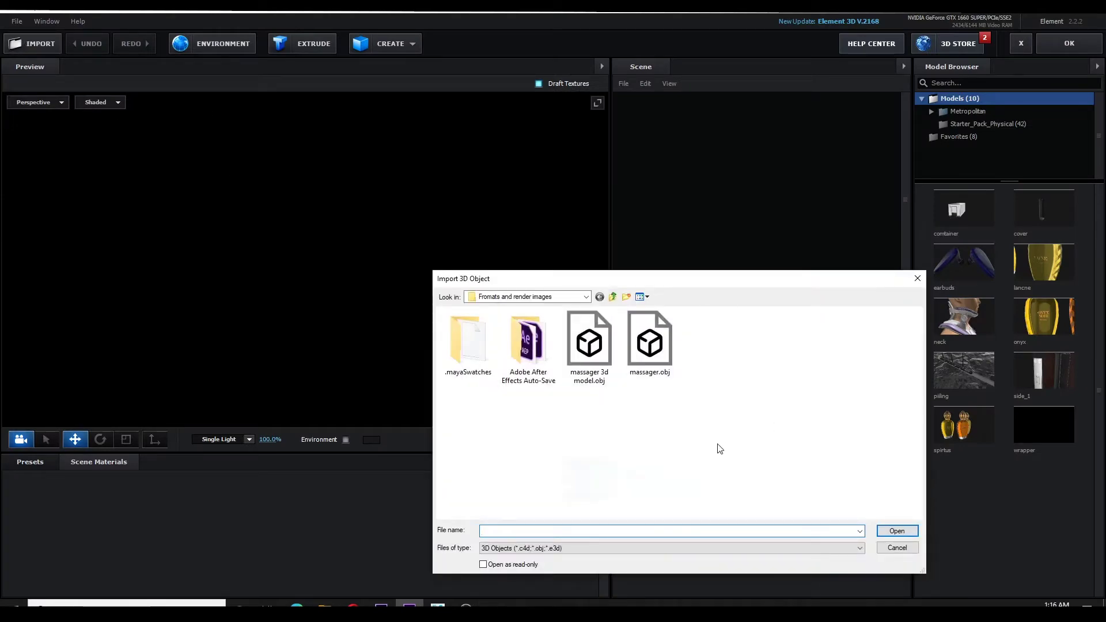
double_click(649, 342)
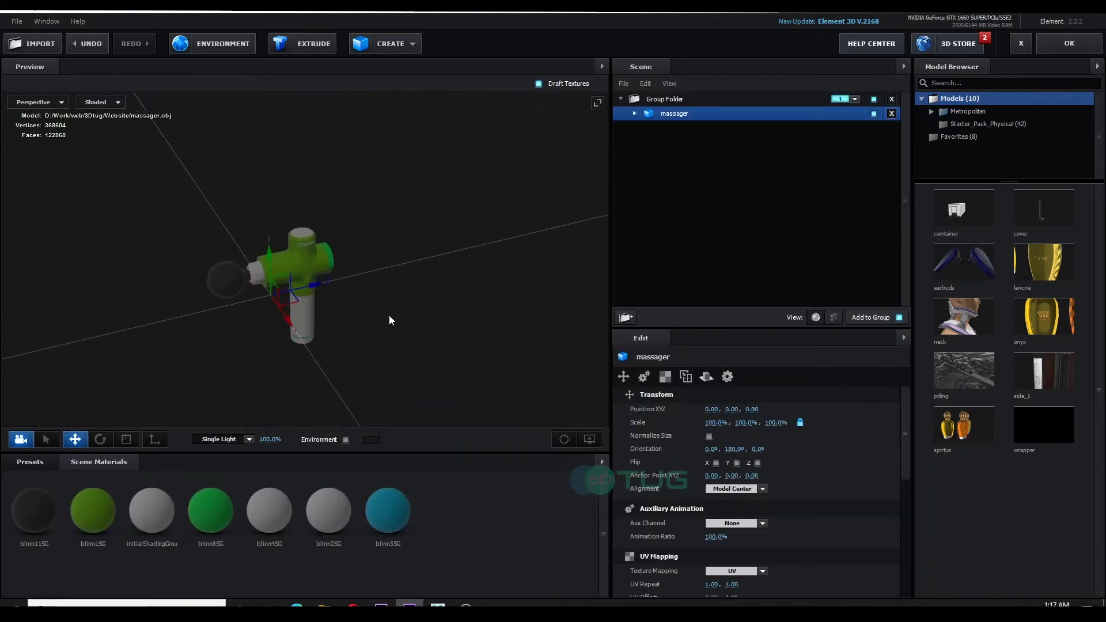
Normalize the massager's size and drag it upward in the preview.
scroll(389, 321, down, 3)
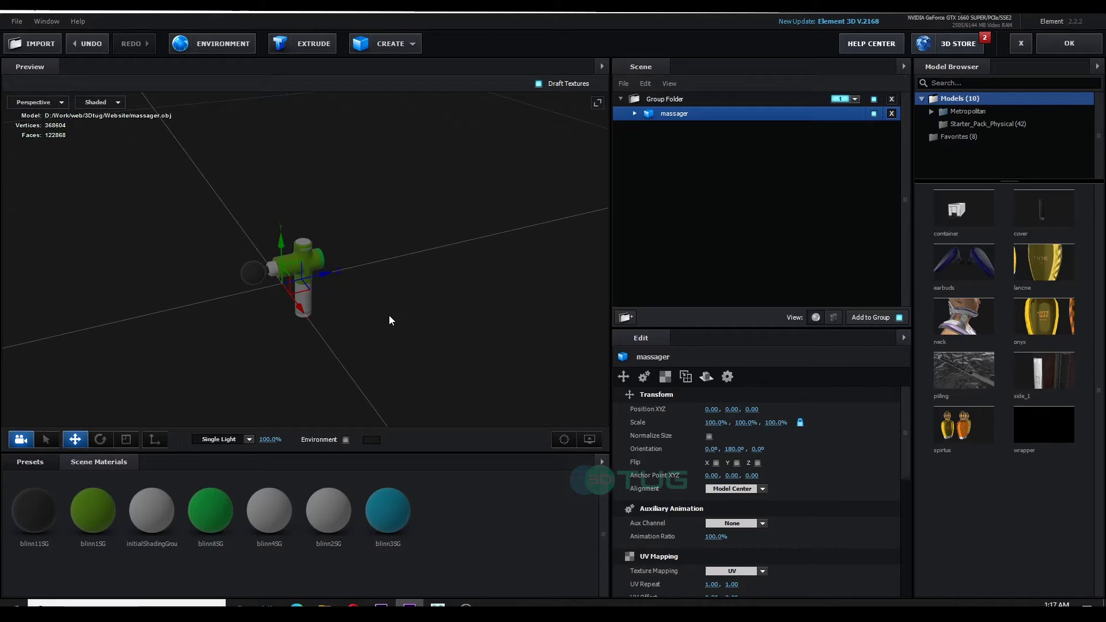
scroll(362, 324, up, 2)
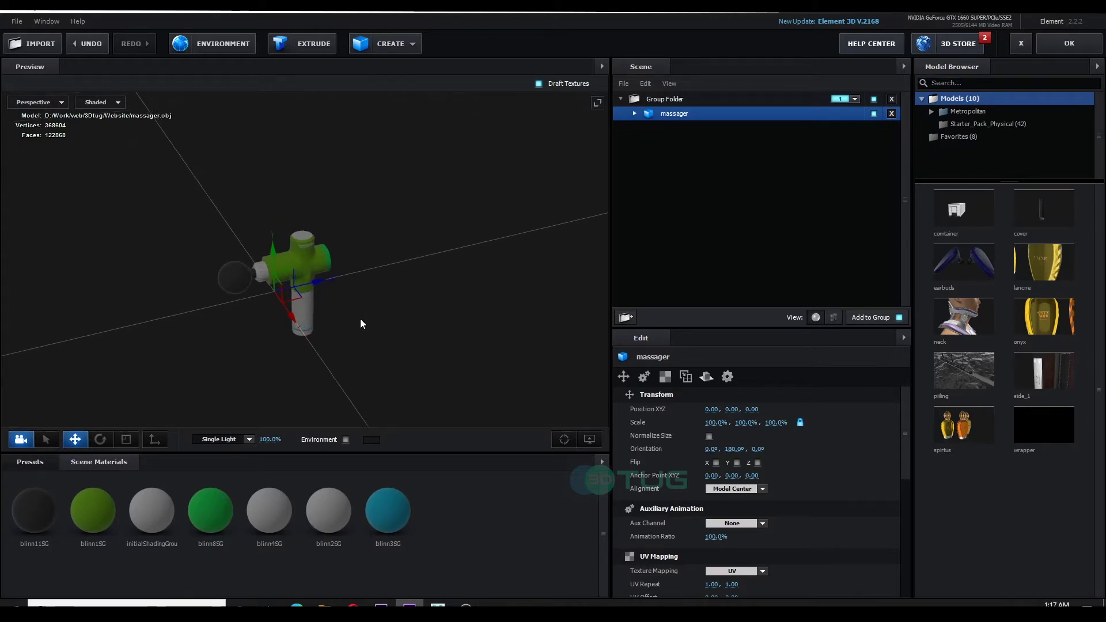
drag(462, 350, 469, 380)
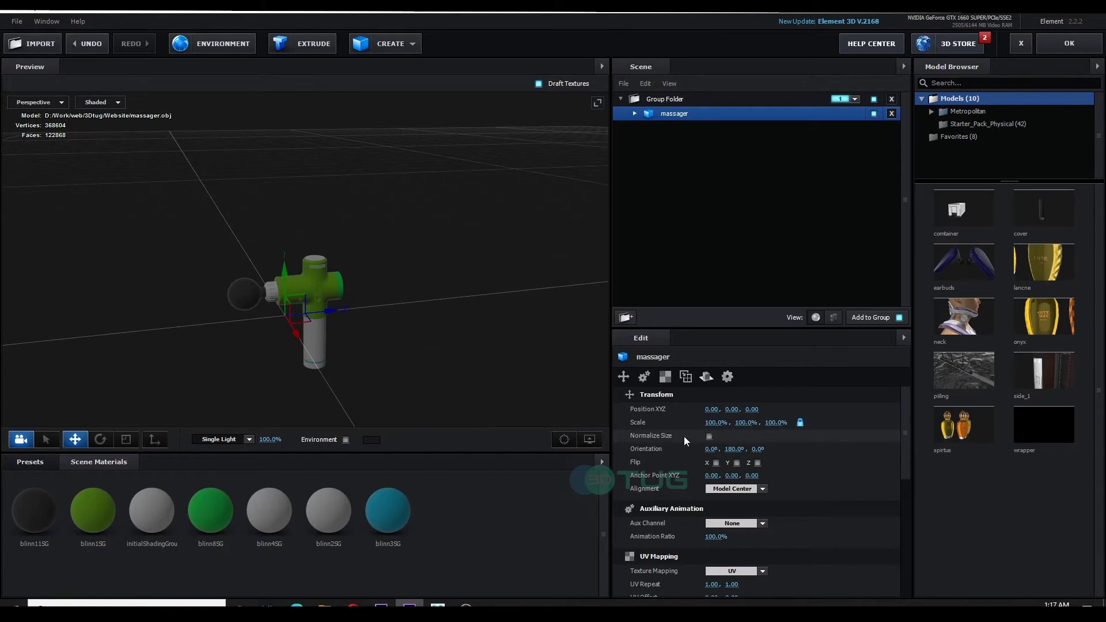
click(708, 436)
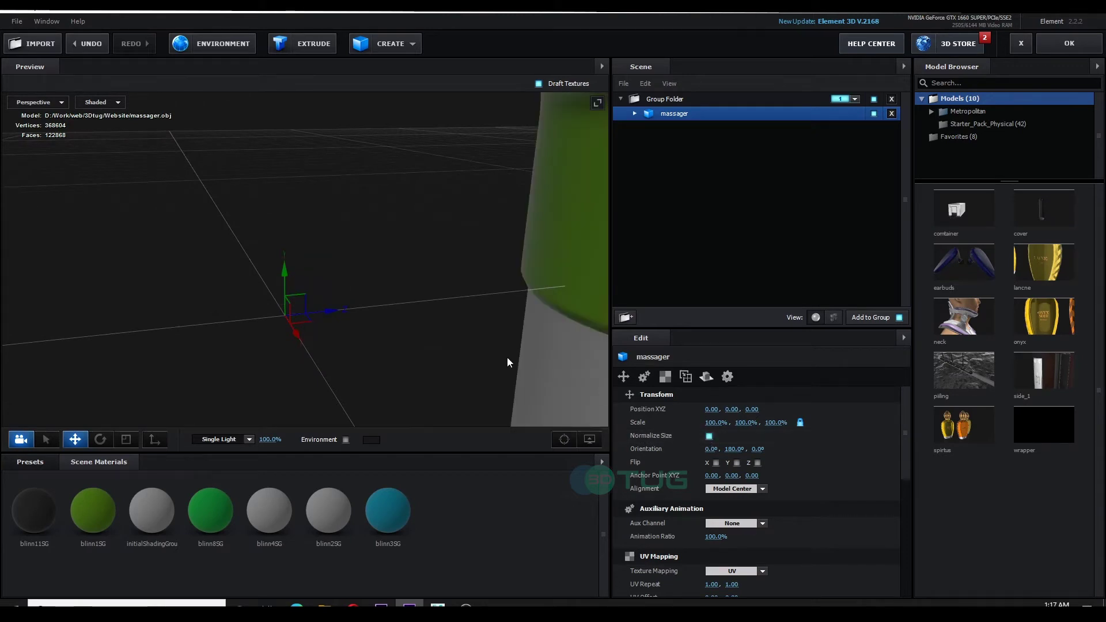
scroll(427, 328, down, 5)
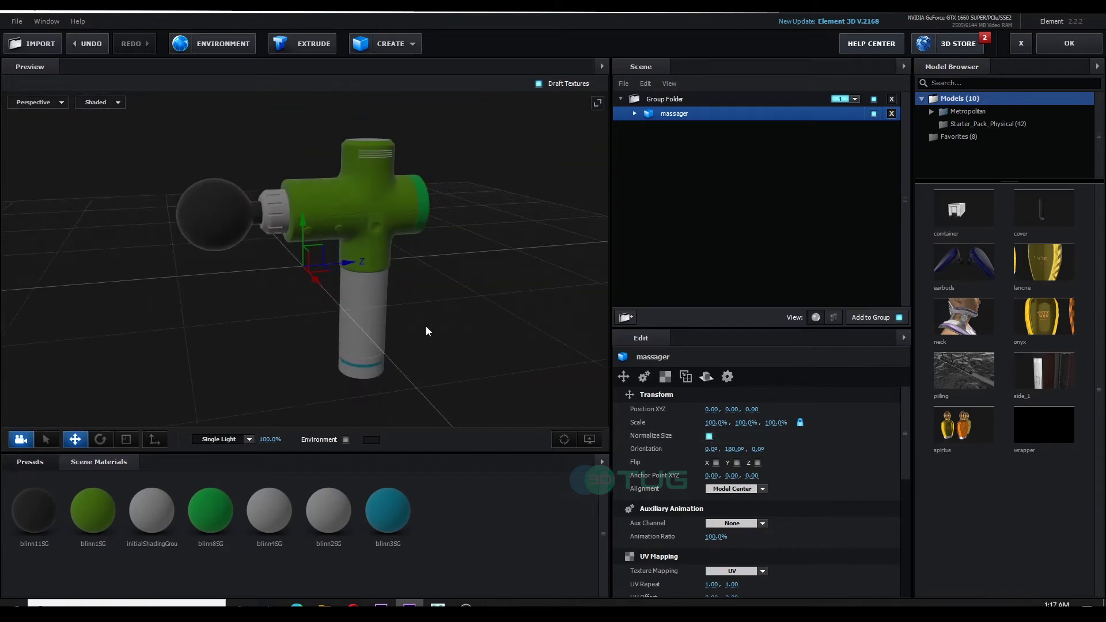
scroll(427, 331, down, 2)
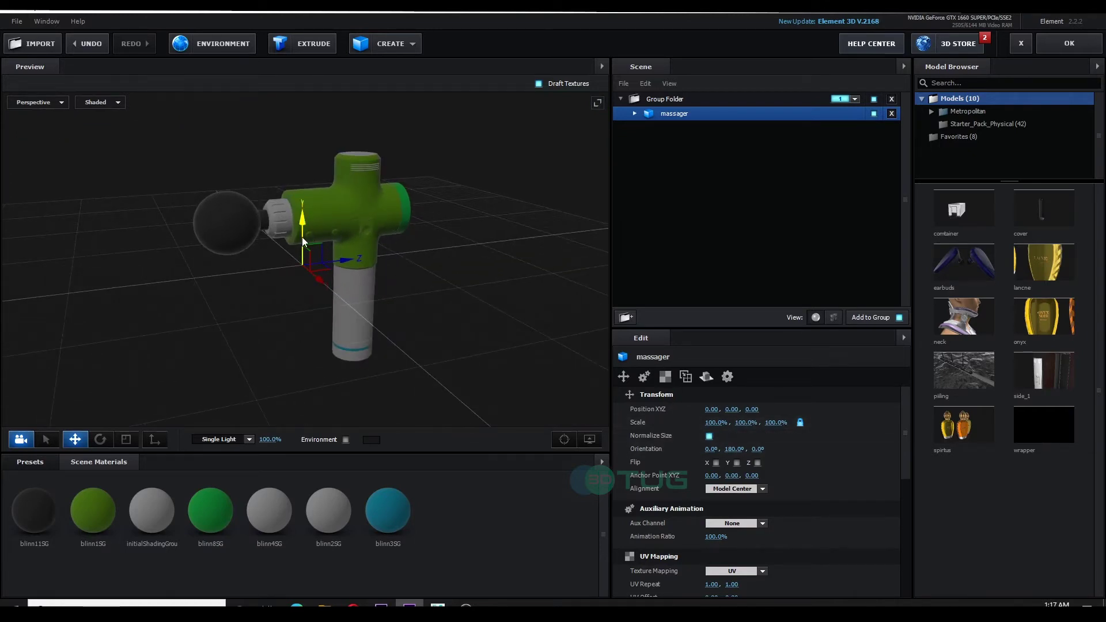
drag(302, 230, 301, 127)
Scale the massager uniformly to 150% and raise it to Position Y 1.53.
scroll(317, 259, down, 2)
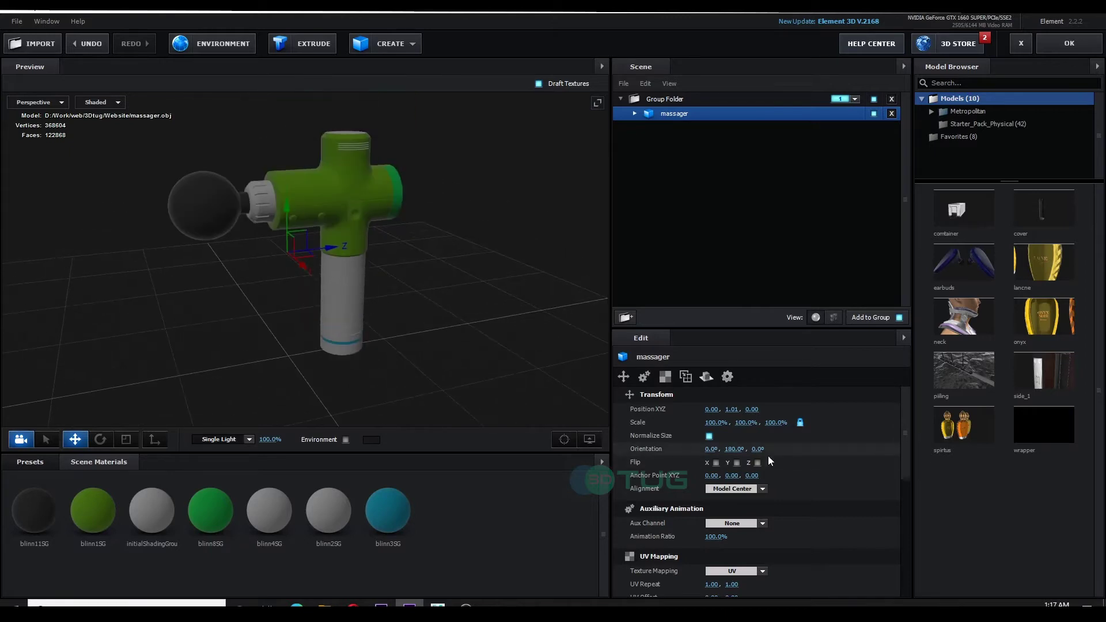
click(746, 422)
text(150)
key(Return)
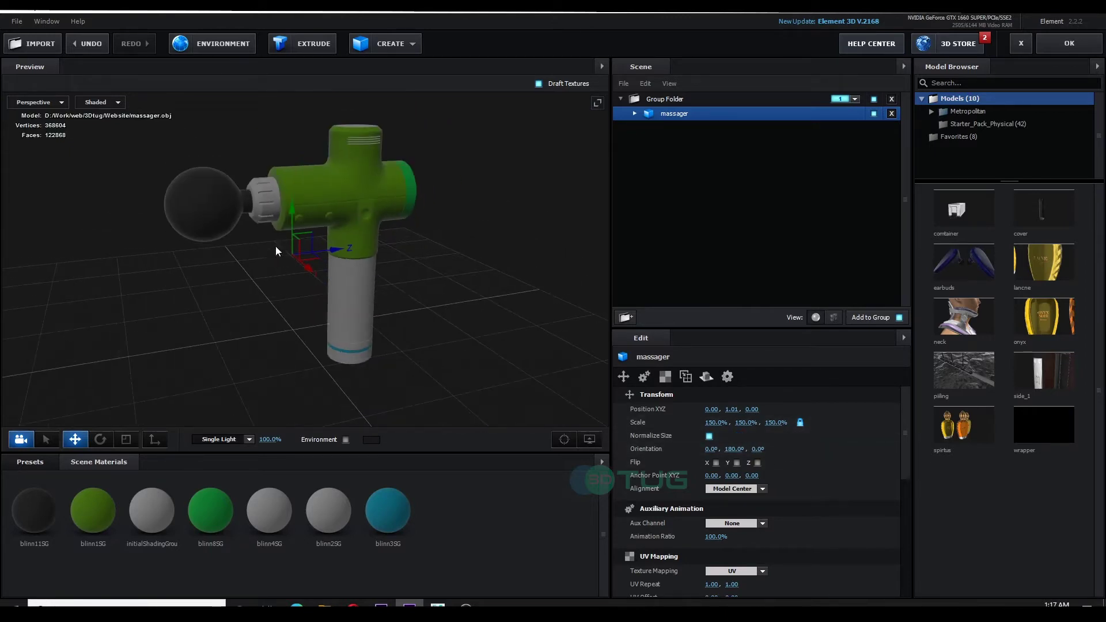
drag(293, 221, 292, 175)
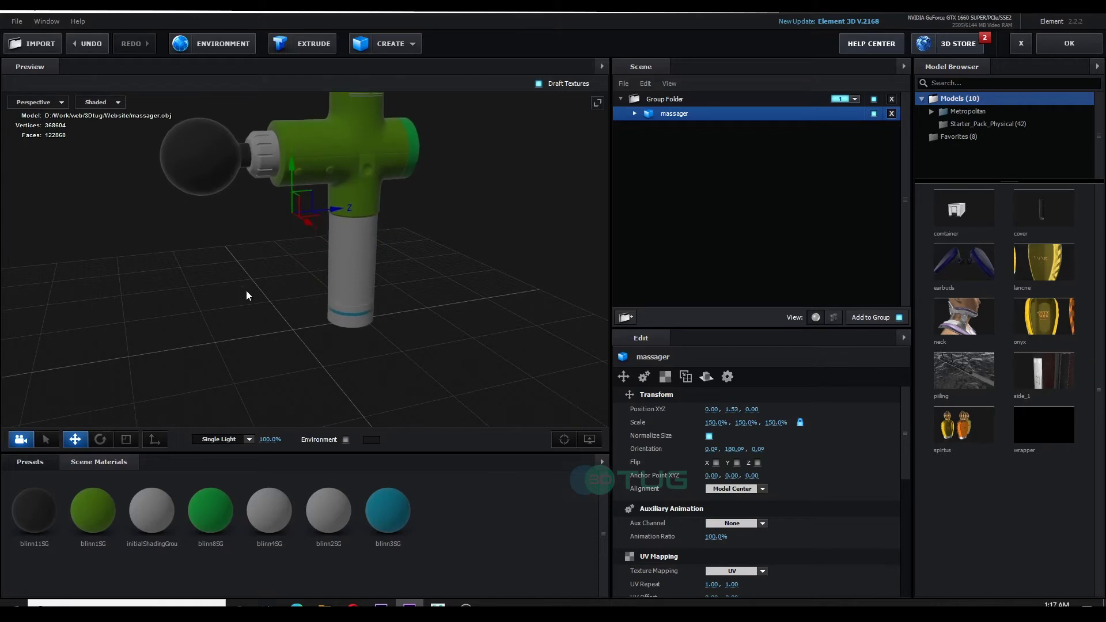
scroll(262, 277, up, 6)
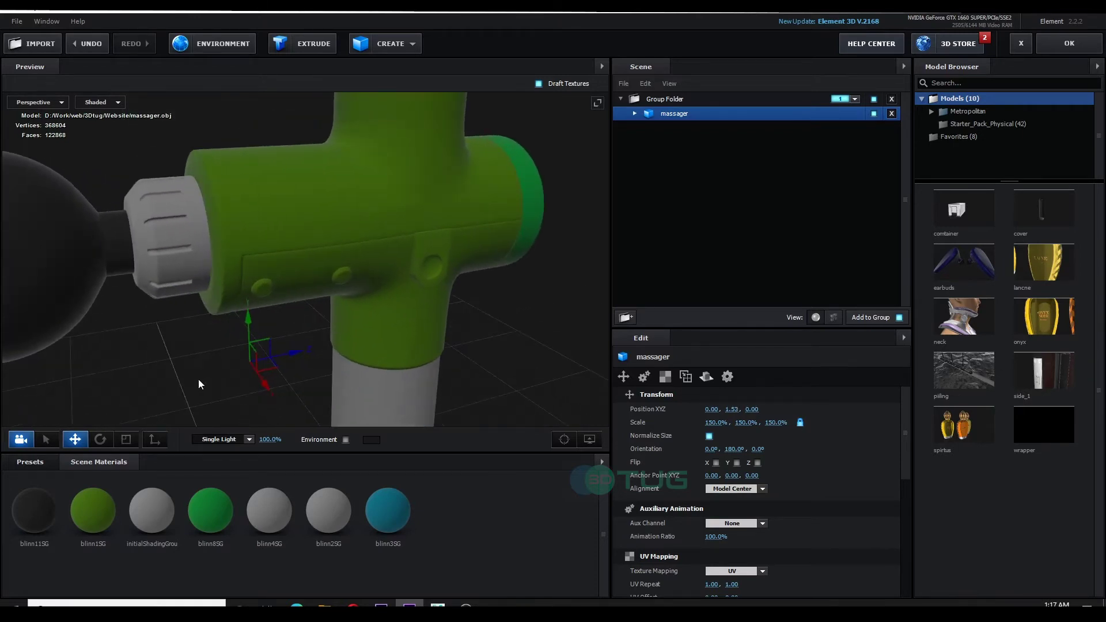
Open the blinn11SG material settings, trying and undoing a 45% glossiness change.
click(635, 114)
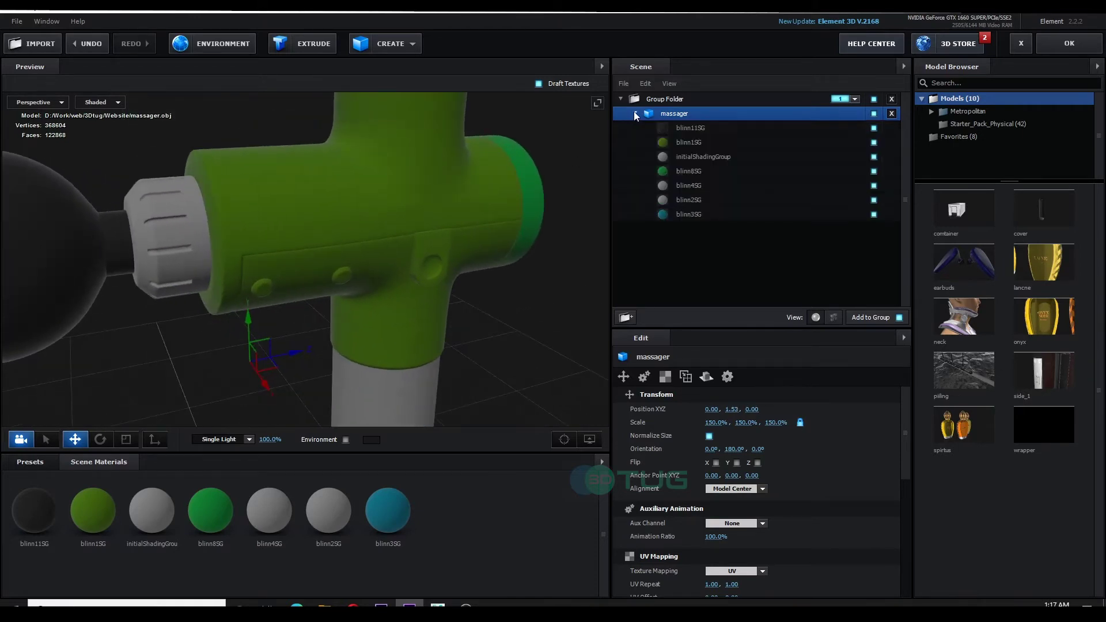
click(721, 130)
scroll(717, 484, down, 5)
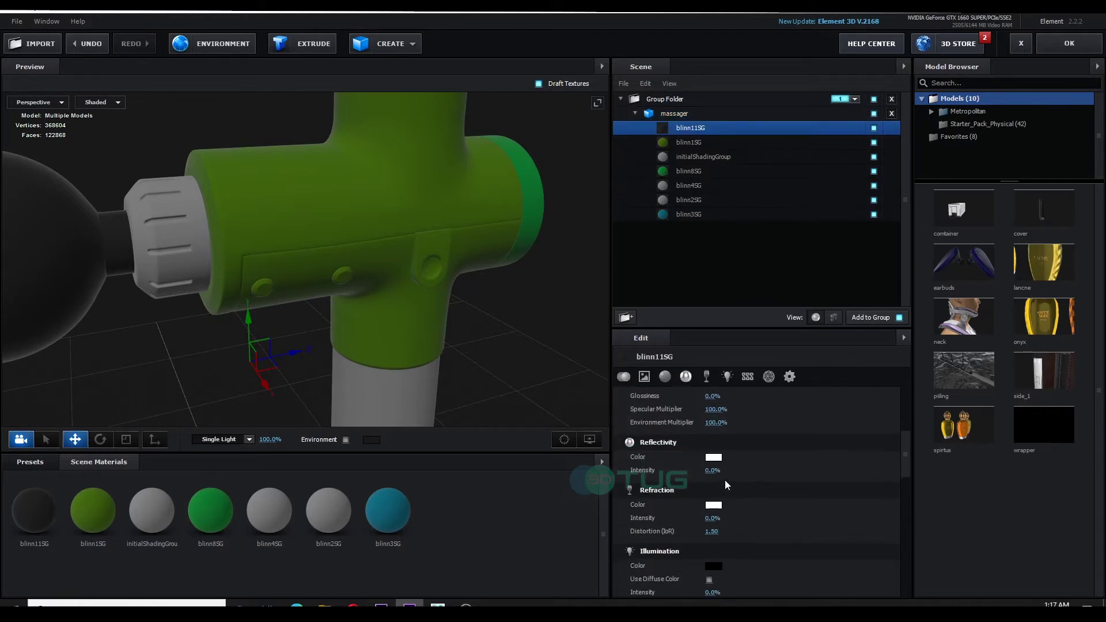
scroll(720, 487, up, 2)
drag(713, 477, 739, 482)
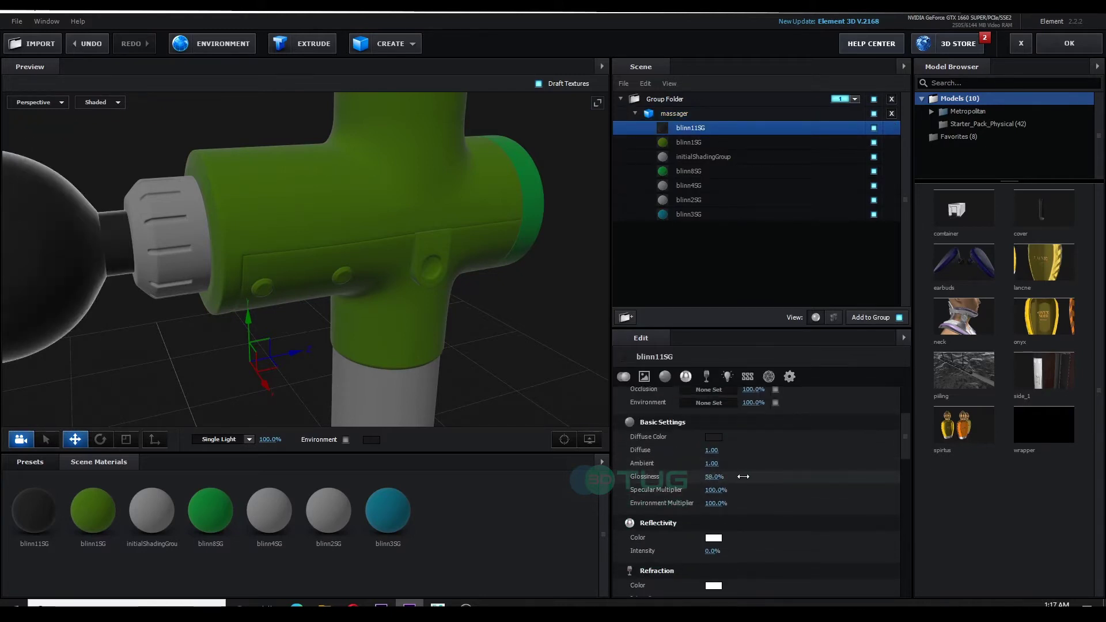
key(ctrl+z)
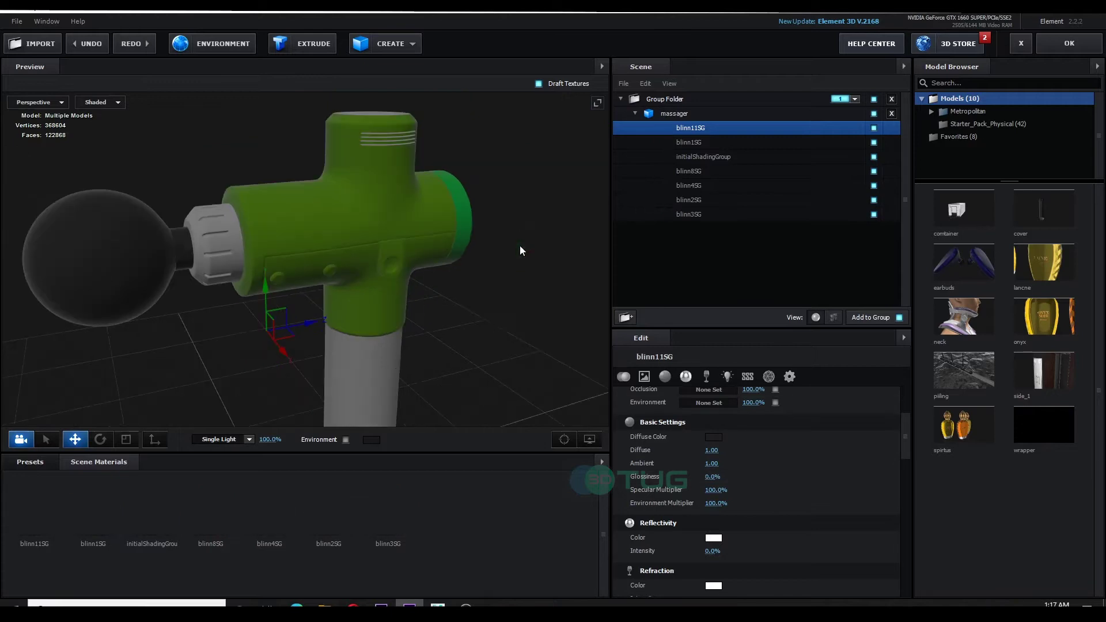
drag(519, 247, 365, 342)
Apply Plastic_Matte to the body and Black_Gloss to the end cap and grey collar.
click(30, 461)
drag(213, 510, 689, 143)
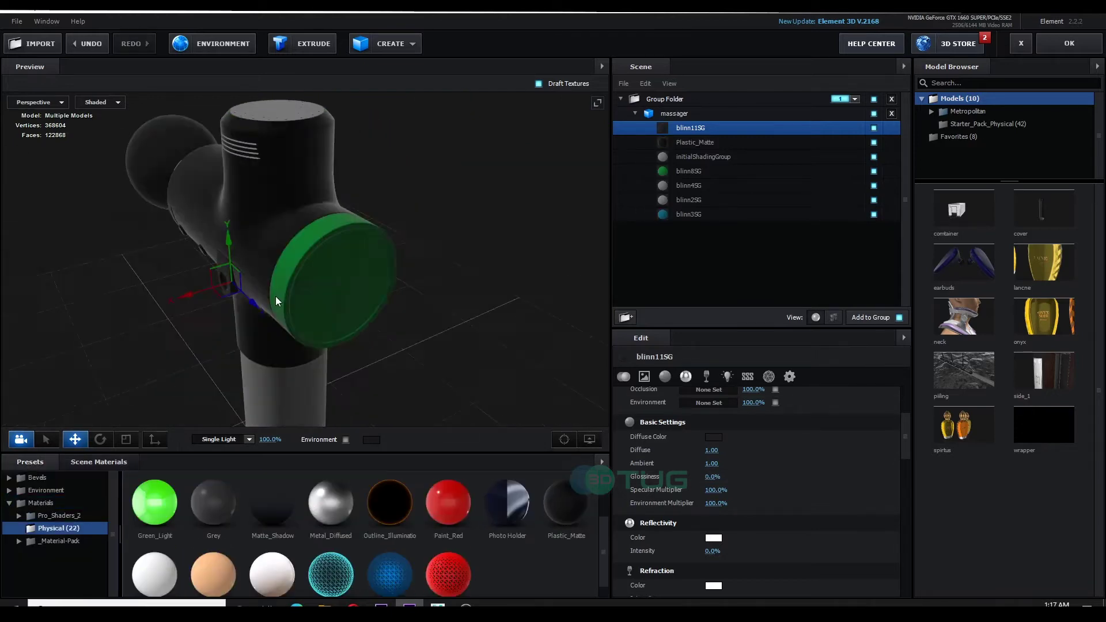
drag(155, 510, 689, 171)
drag(154, 510, 688, 157)
Give the handle the Dull Rubber 2 preset from the _Material-Pack rubber presets.
scroll(361, 533, down, 2)
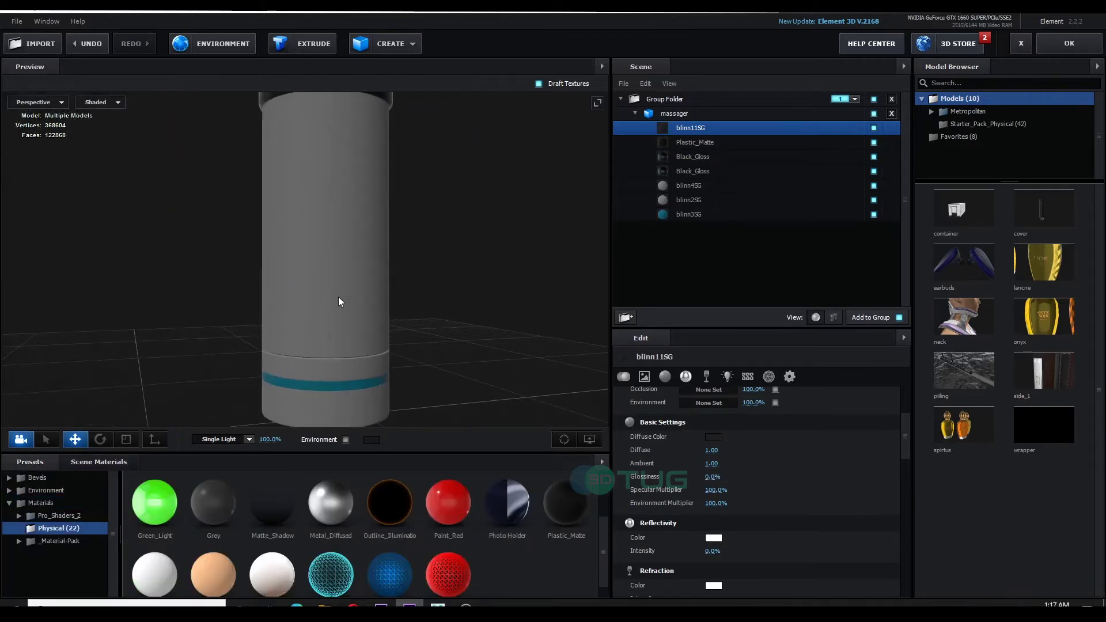
double_click(64, 540)
scroll(57, 535, down, 3)
click(69, 565)
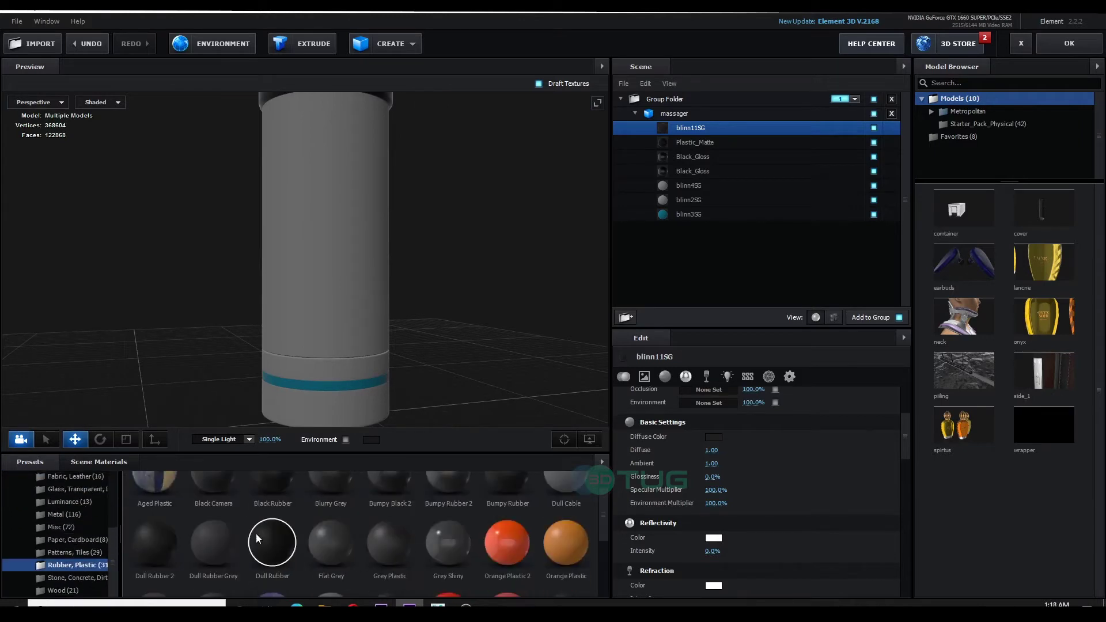
scroll(465, 338, up, 3)
key(ctrl+z)
scroll(464, 338, down, 3)
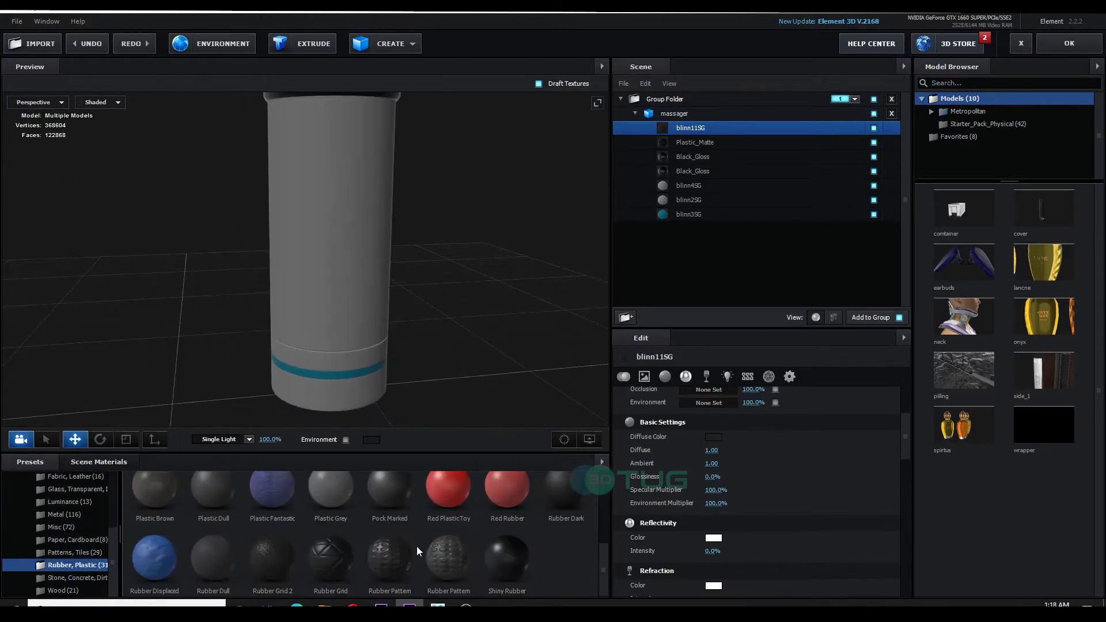
scroll(381, 277, up, 2)
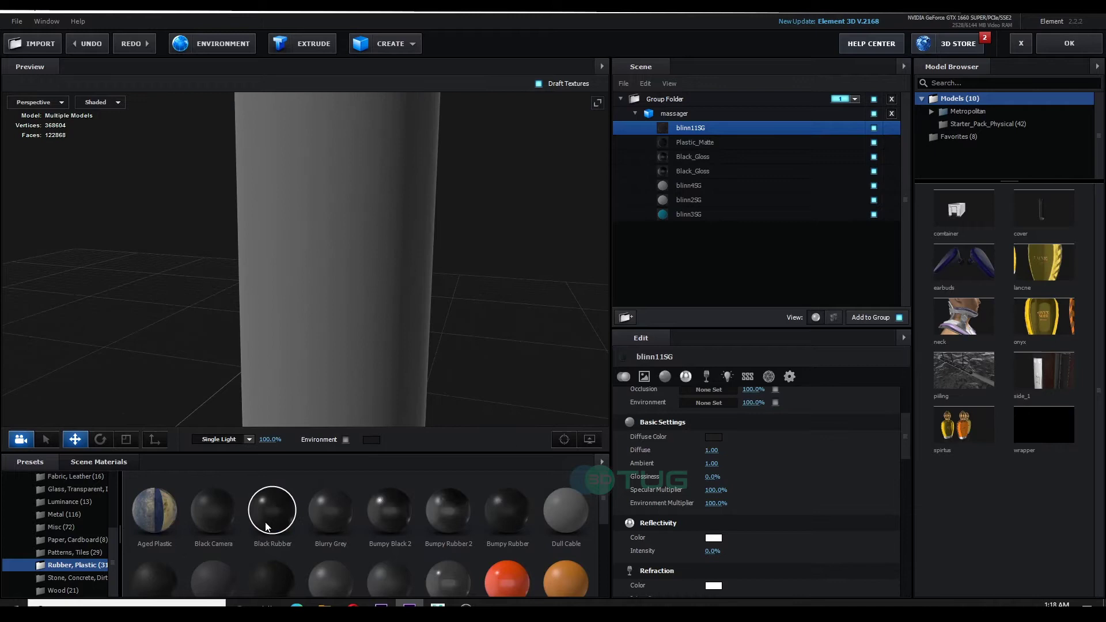
drag(507, 510, 353, 325)
drag(154, 544, 341, 351)
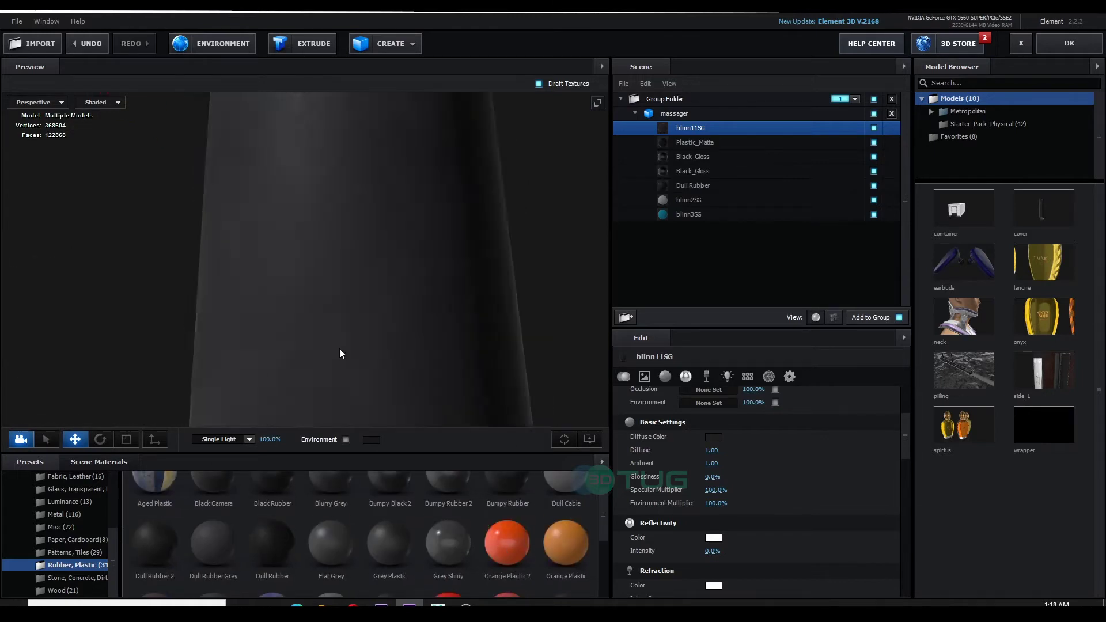
Apply Black_Gloss to another grey part and review the Dull Rubber 2 and Plastic_Matte settings.
scroll(373, 365, down, 2)
scroll(373, 366, up, 3)
click(373, 365)
scroll(786, 544, up, 3)
scroll(317, 346, down, 3)
scroll(317, 345, up, 2)
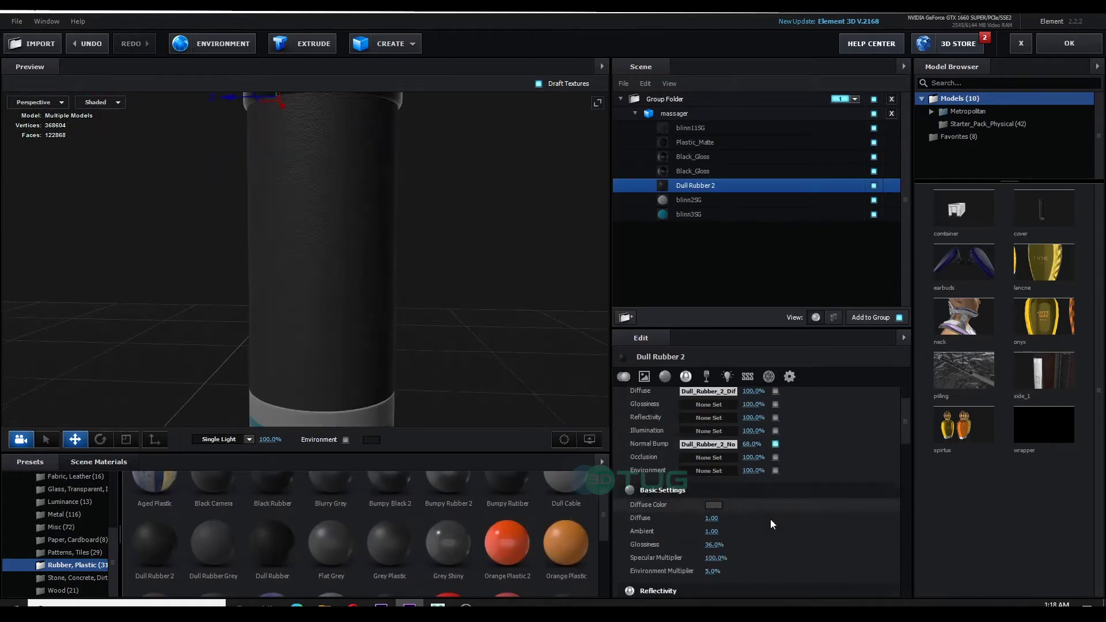
scroll(288, 403, down, 2)
click(99, 462)
scroll(459, 334, up, 2)
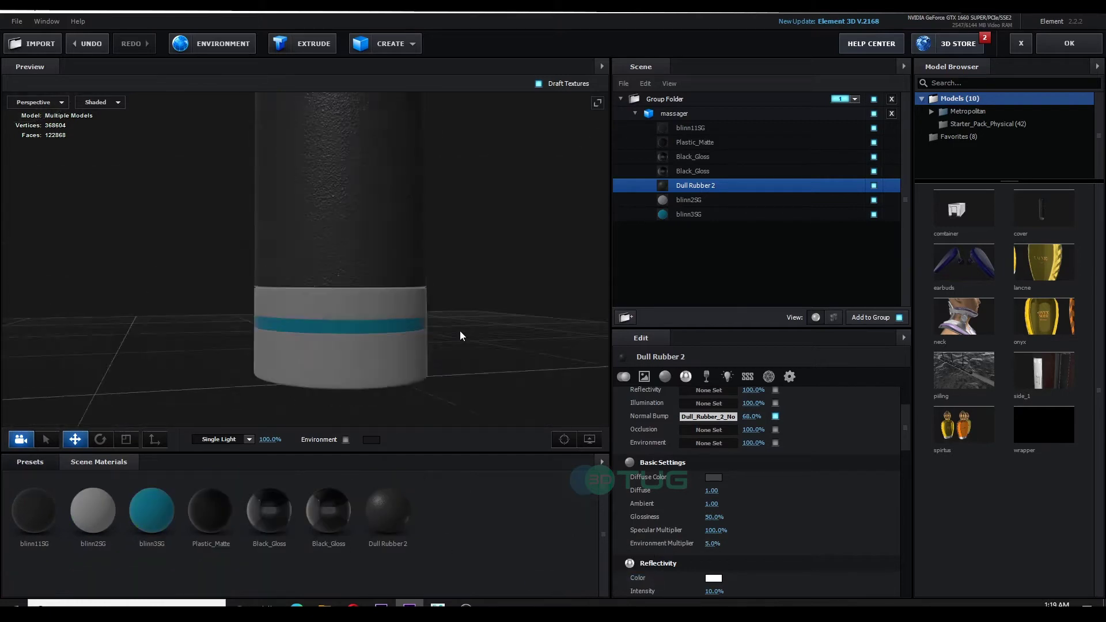
drag(459, 333, 247, 257)
click(255, 207)
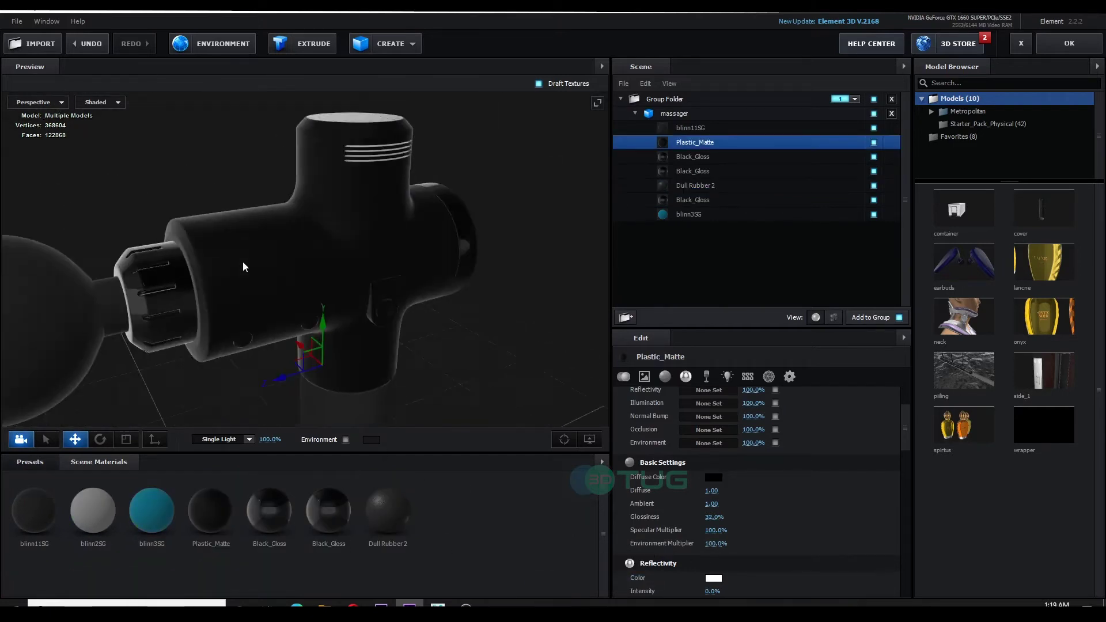
scroll(248, 257, up, 2)
scroll(415, 290, down, 2)
Turn the view to the ball head and inspect its material's diffuse colour.
drag(414, 290, 242, 260)
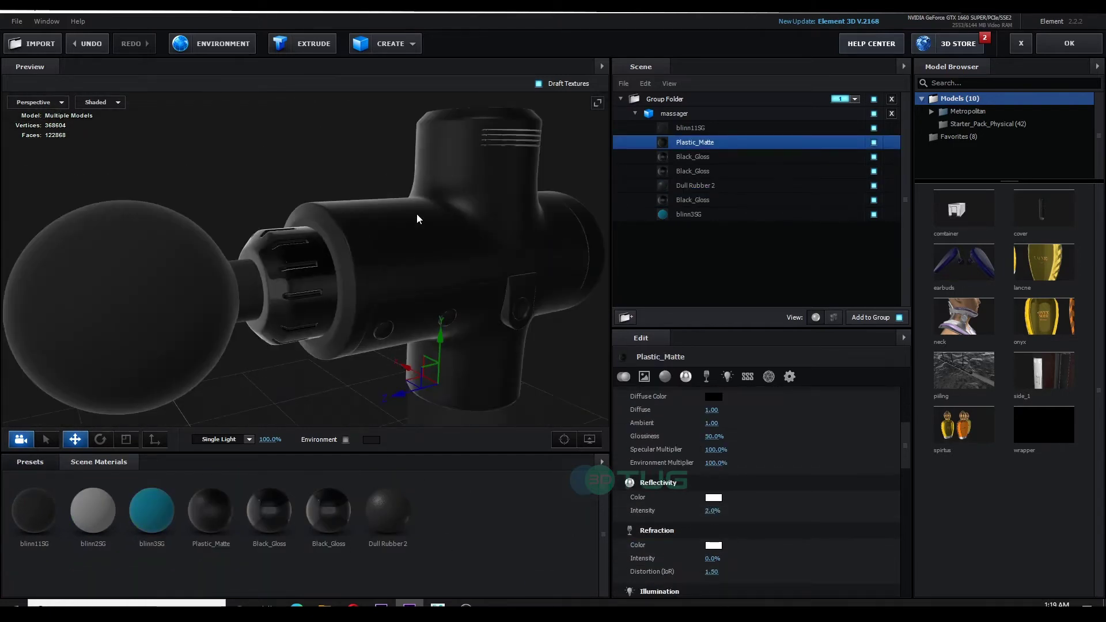
click(52, 259)
click(713, 557)
click(803, 581)
scroll(749, 490, down, 3)
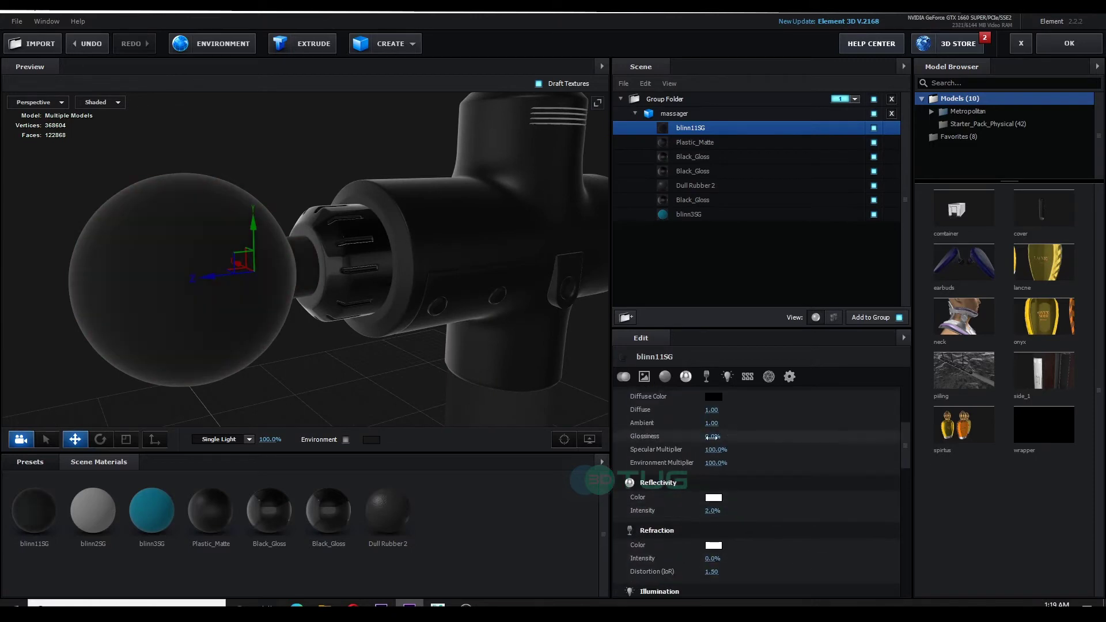
scroll(343, 297, up, 2)
scroll(343, 297, down, 3)
Make the handle band glow with Green_Light and raise the ball's glossiness to 80%.
click(30, 461)
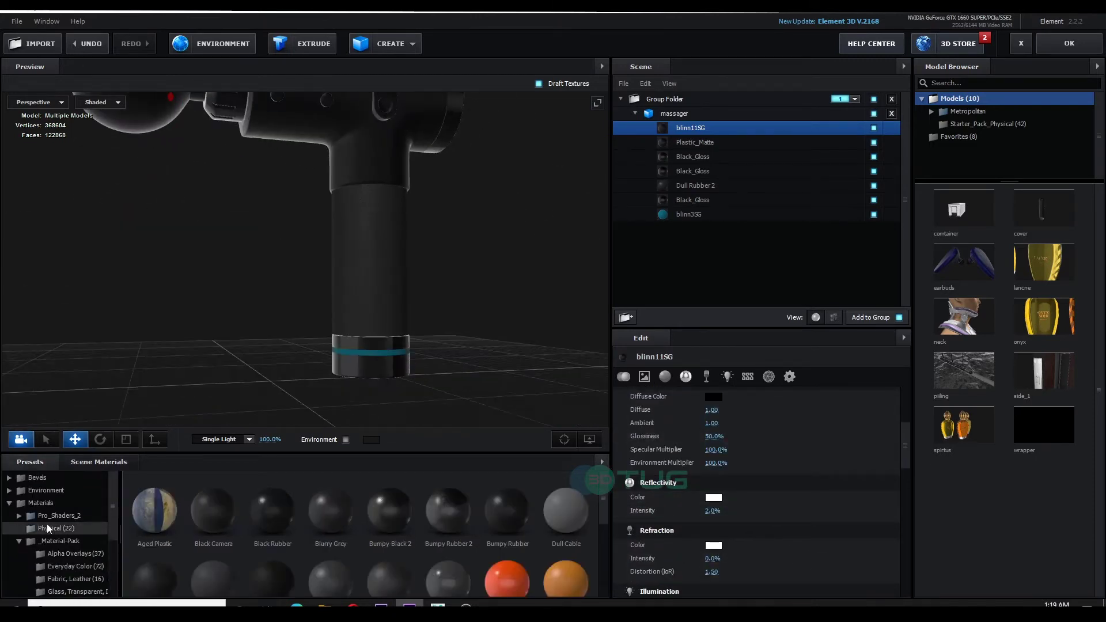
click(58, 528)
drag(154, 486, 340, 292)
scroll(340, 291, down, 2)
drag(713, 436, 743, 443)
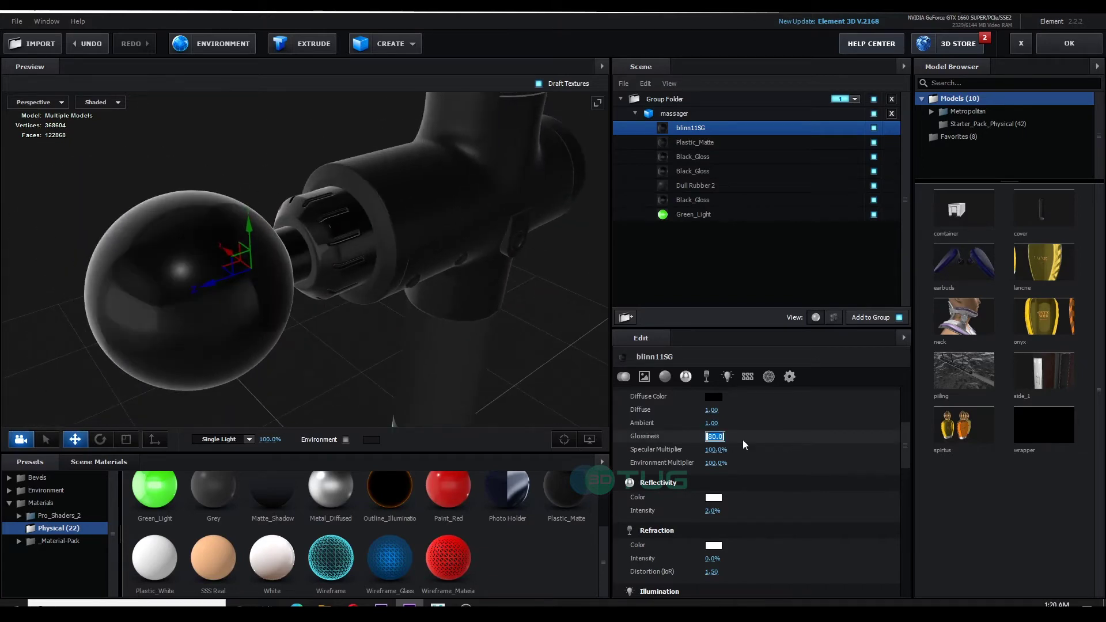
drag(403, 357, 444, 284)
click(444, 284)
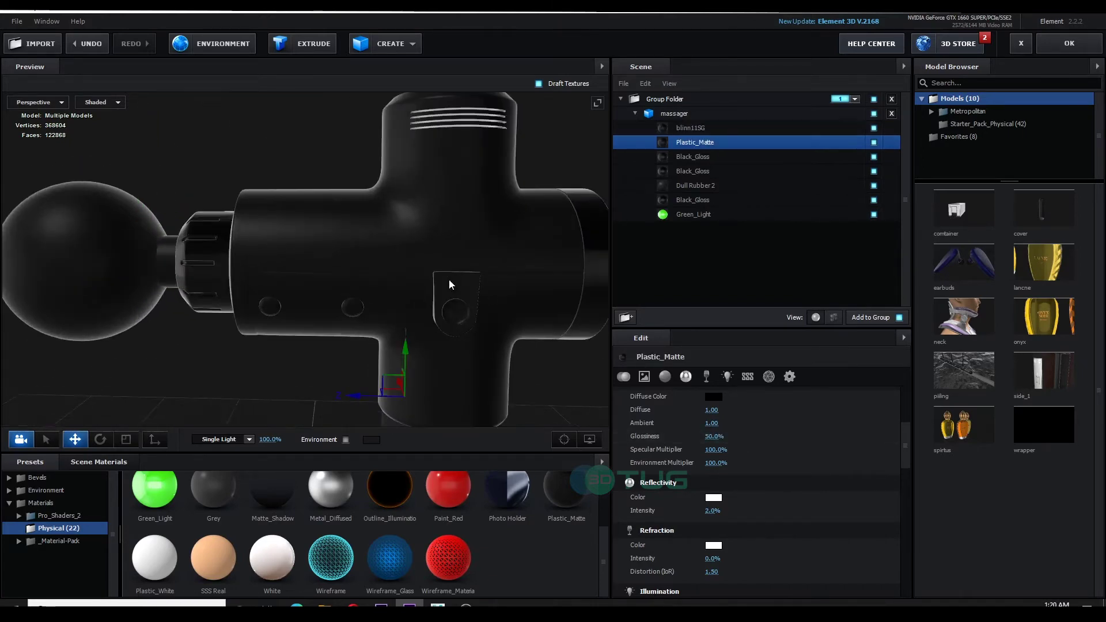
scroll(396, 345, up, 3)
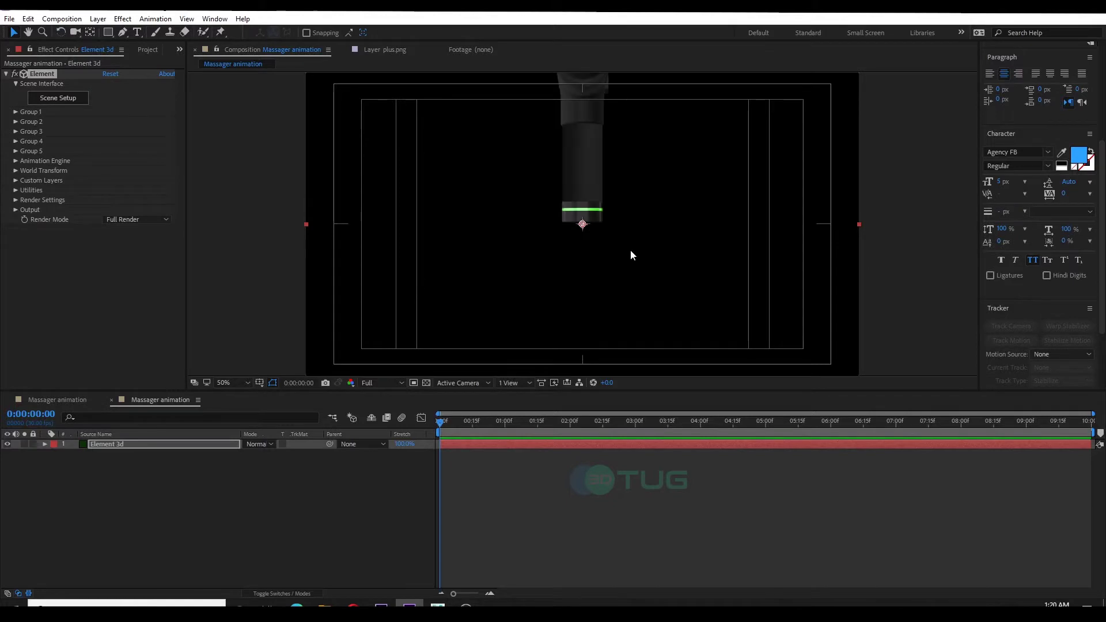
Add a Camera 1 layer with its default settings.
right_click(159, 491)
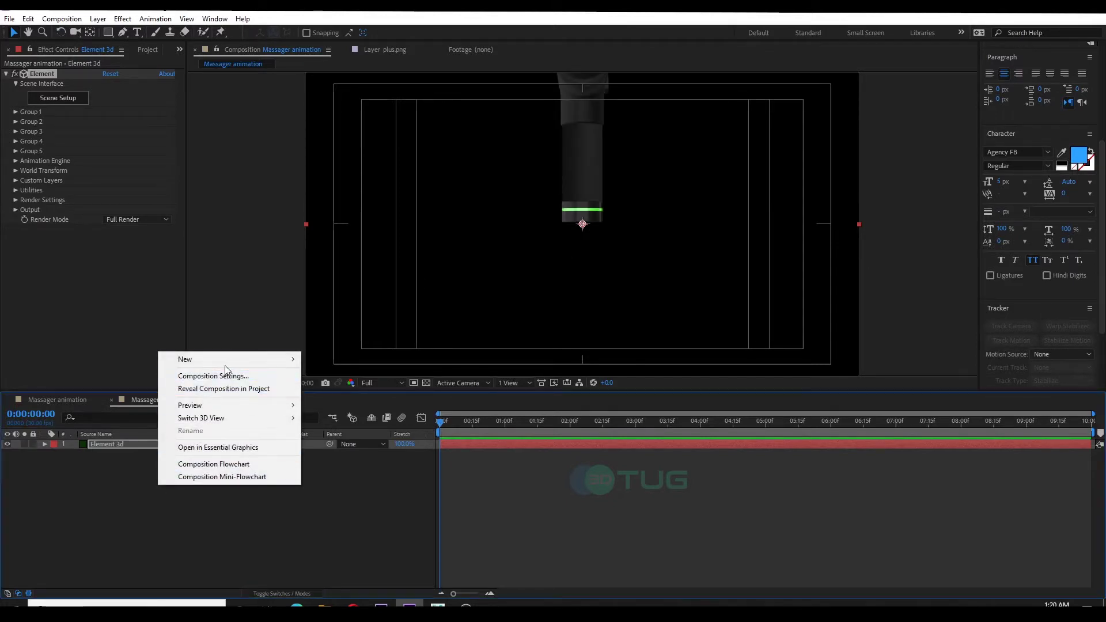
mouse_move(271, 359)
click(367, 413)
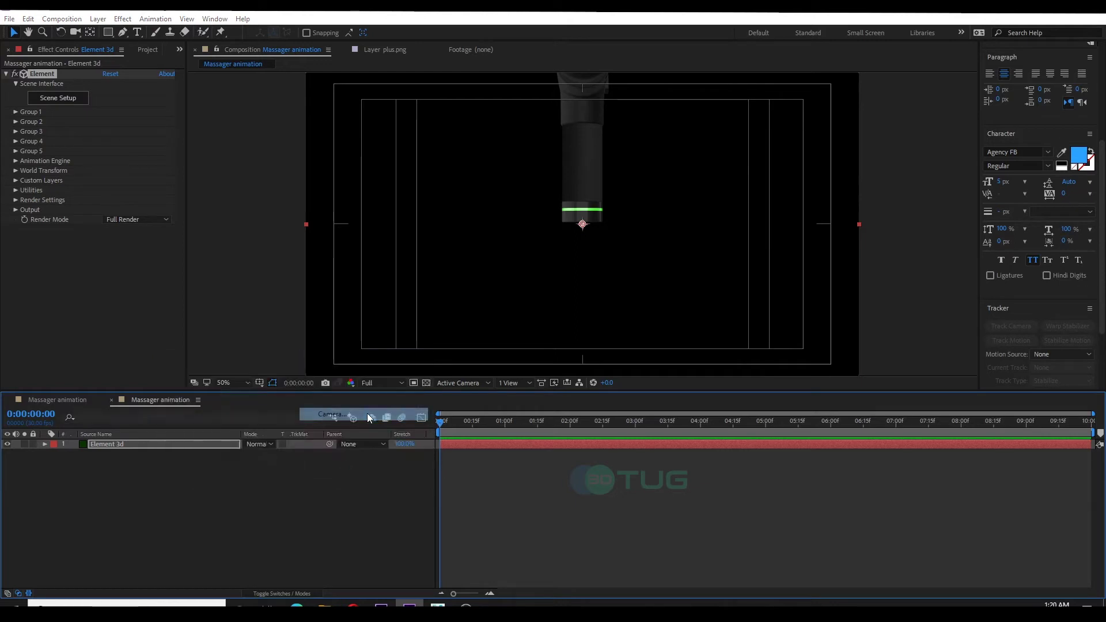
click(358, 408)
Add a Dark Green Solid 1 layer and move it below the Element 3d layer.
right_click(194, 516)
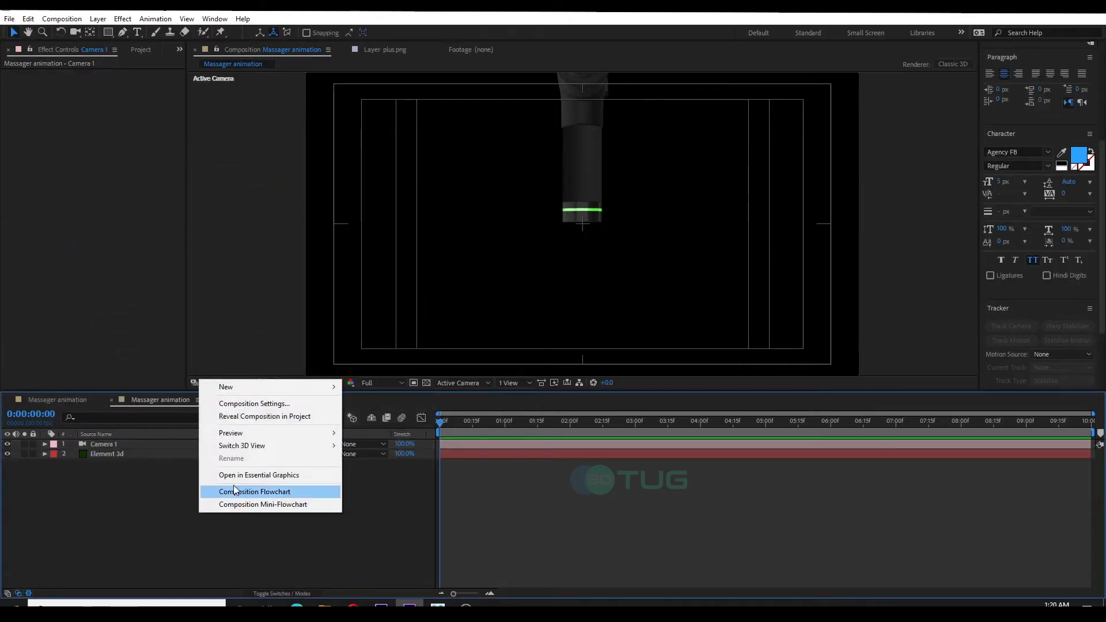
mouse_move(272, 393)
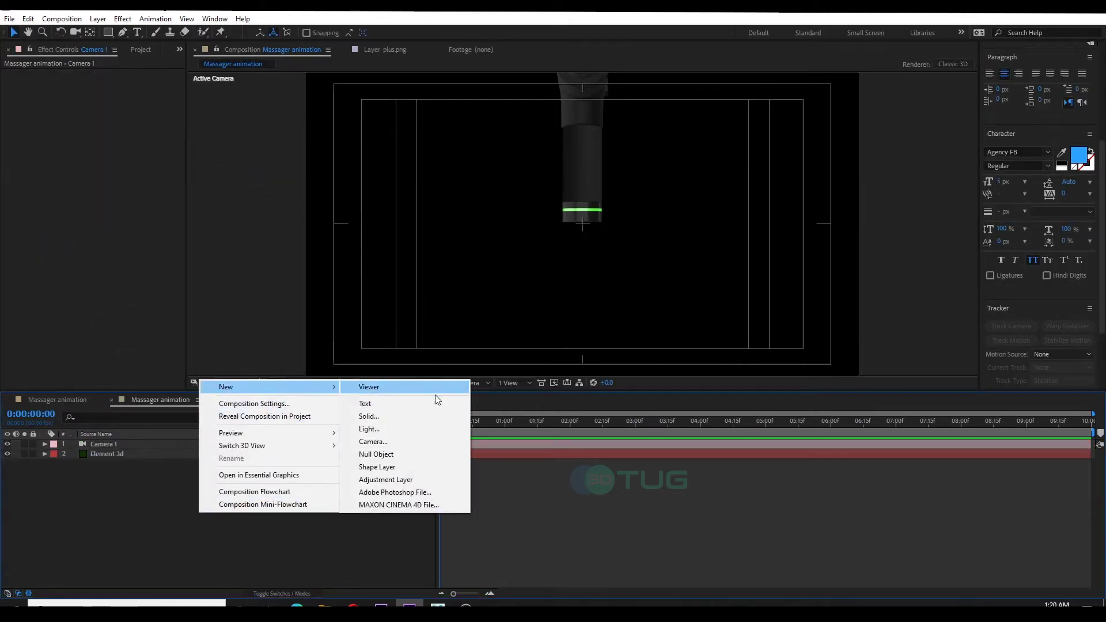
click(418, 420)
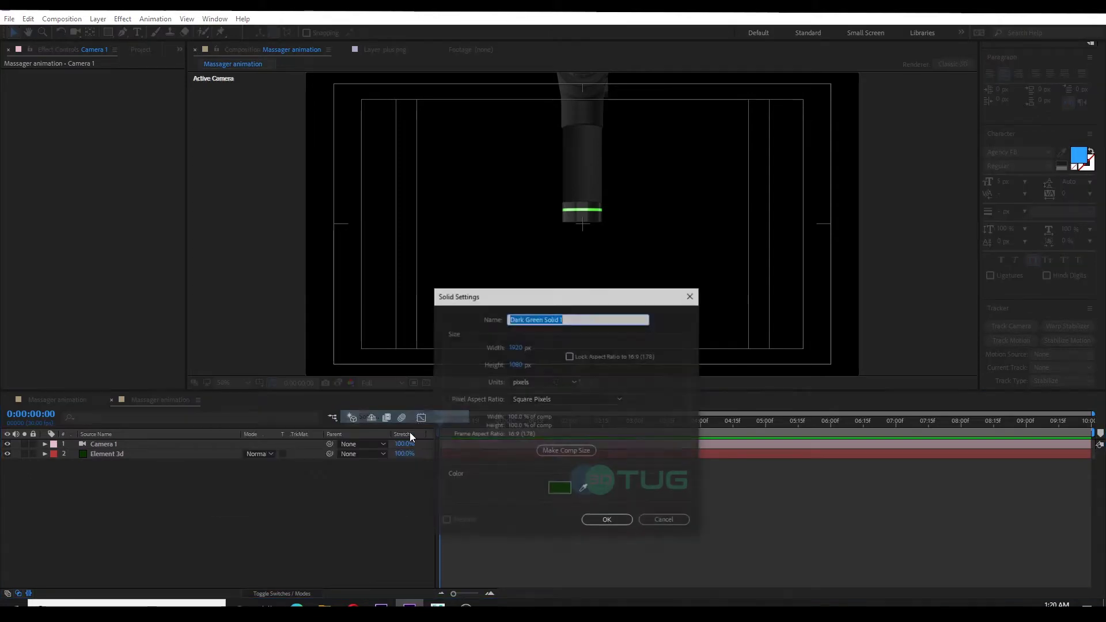
click(607, 524)
drag(138, 449, 135, 486)
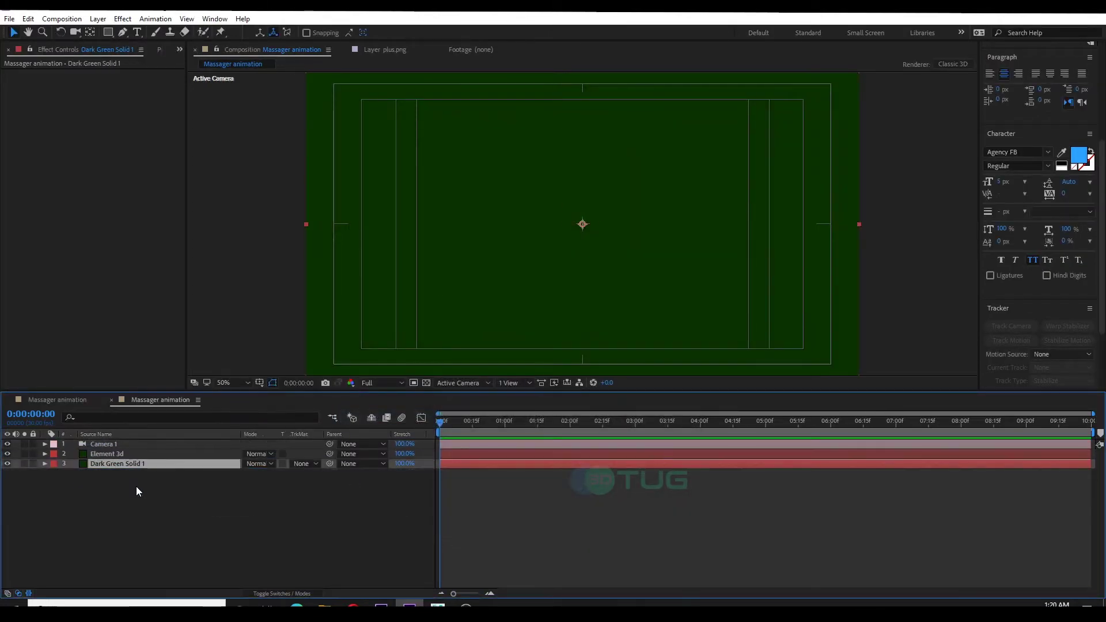
Apply a Gradient Ramp to the solid and lighten its start colour to light grey.
right_click(134, 168)
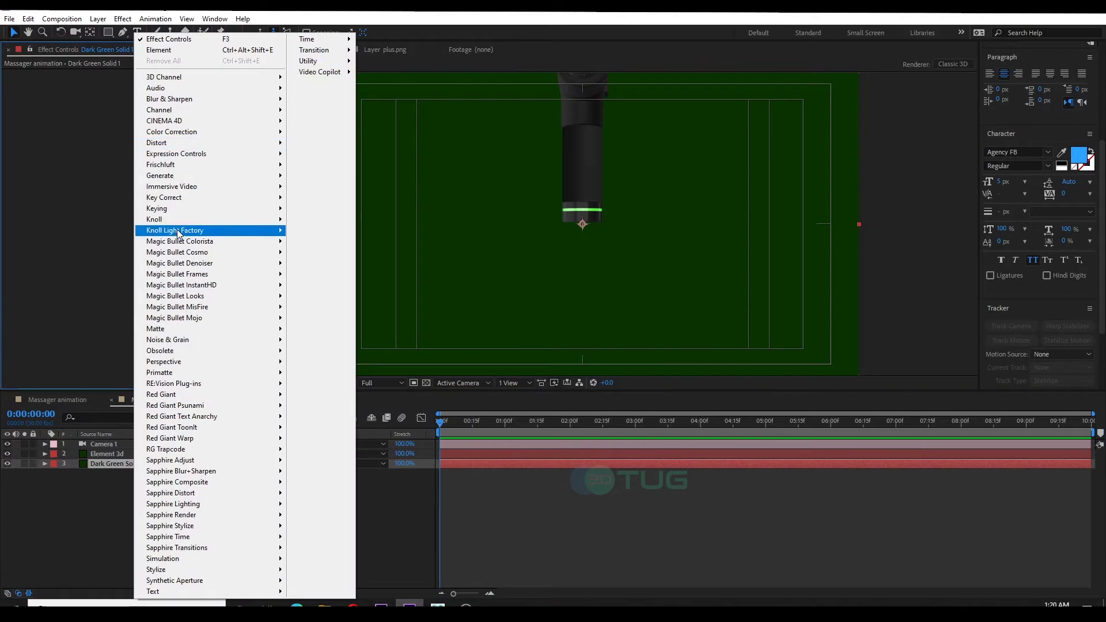
mouse_move(179, 179)
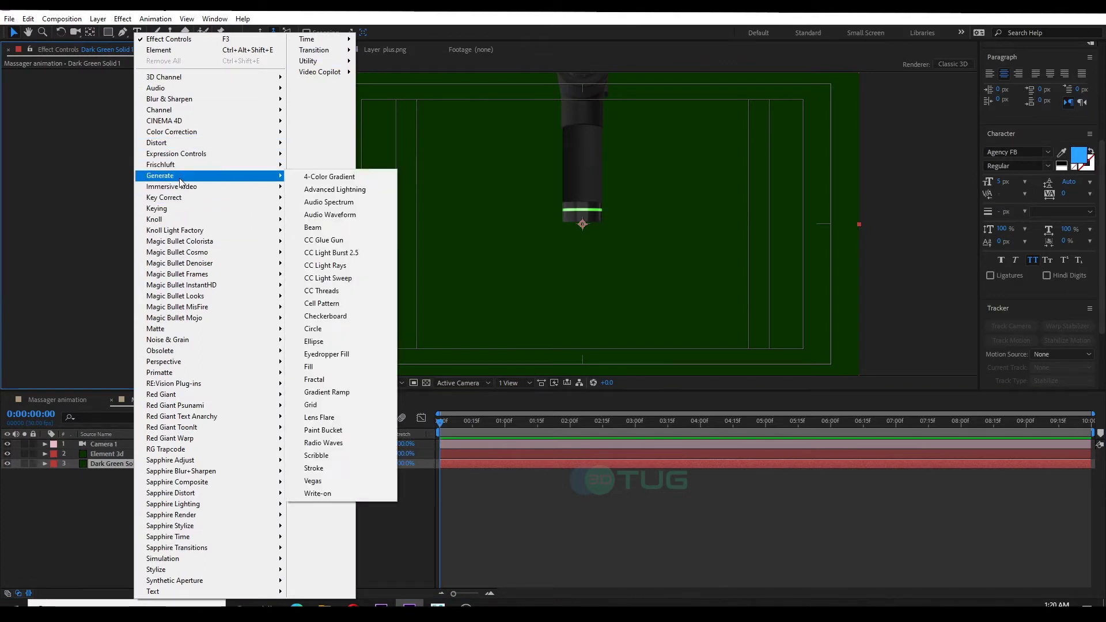
click(365, 396)
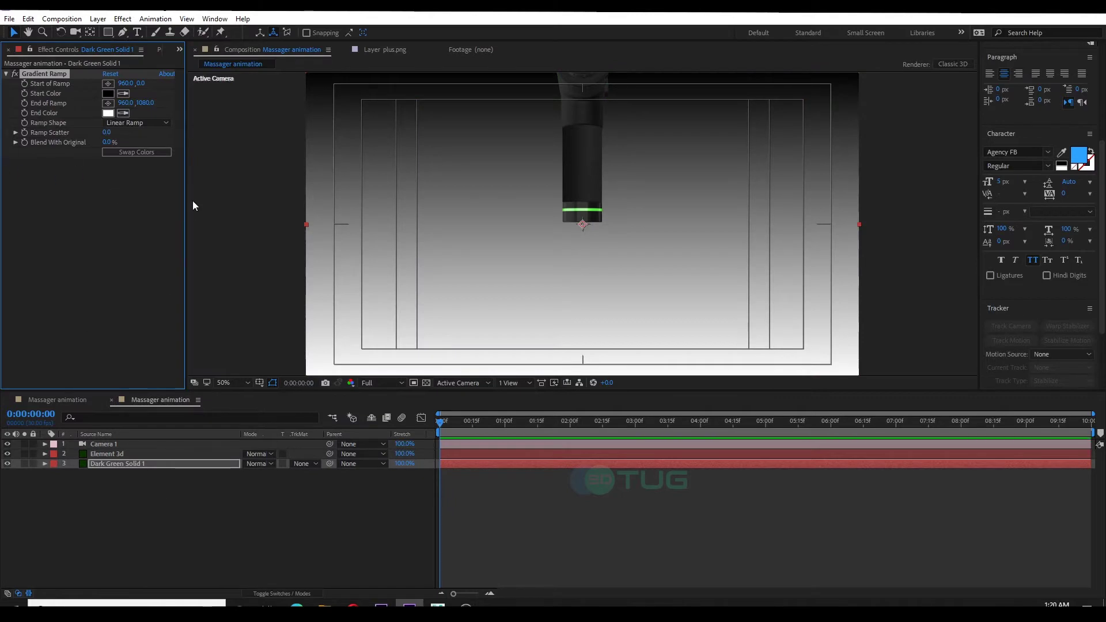
click(108, 94)
drag(849, 363, 752, 269)
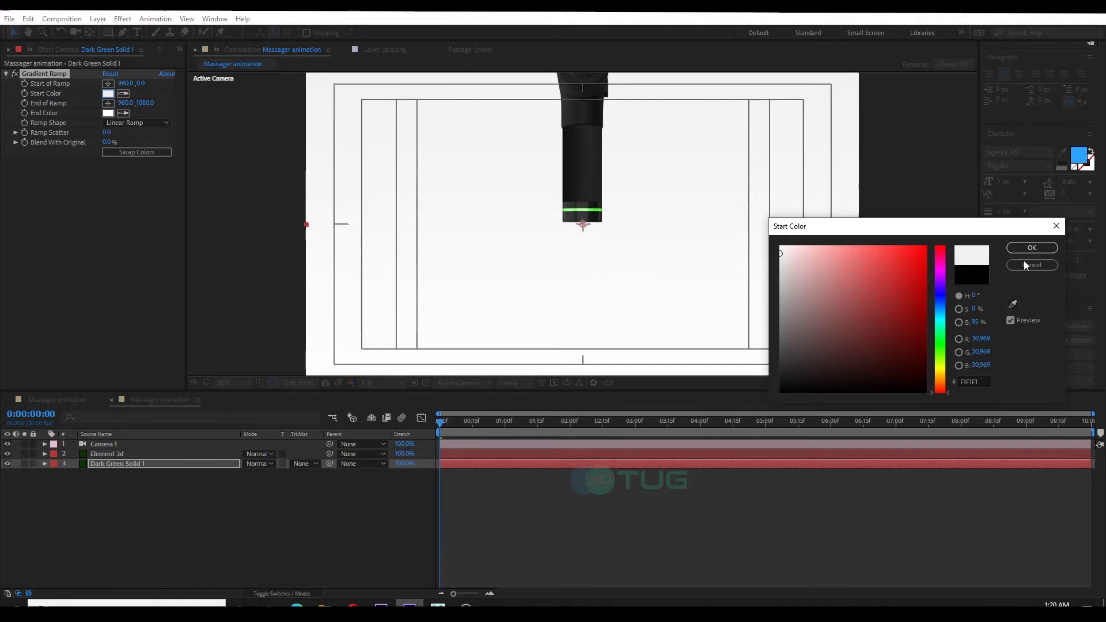
Confirm the light grey start colour and orbit Camera 1 to frame the massager head-on.
key(Return)
click(476, 443)
key(c)
drag(576, 271, 587, 231)
Rotate the massager 90° on X in Group 1's Particle Replicator rotation settings.
key(c)
click(106, 453)
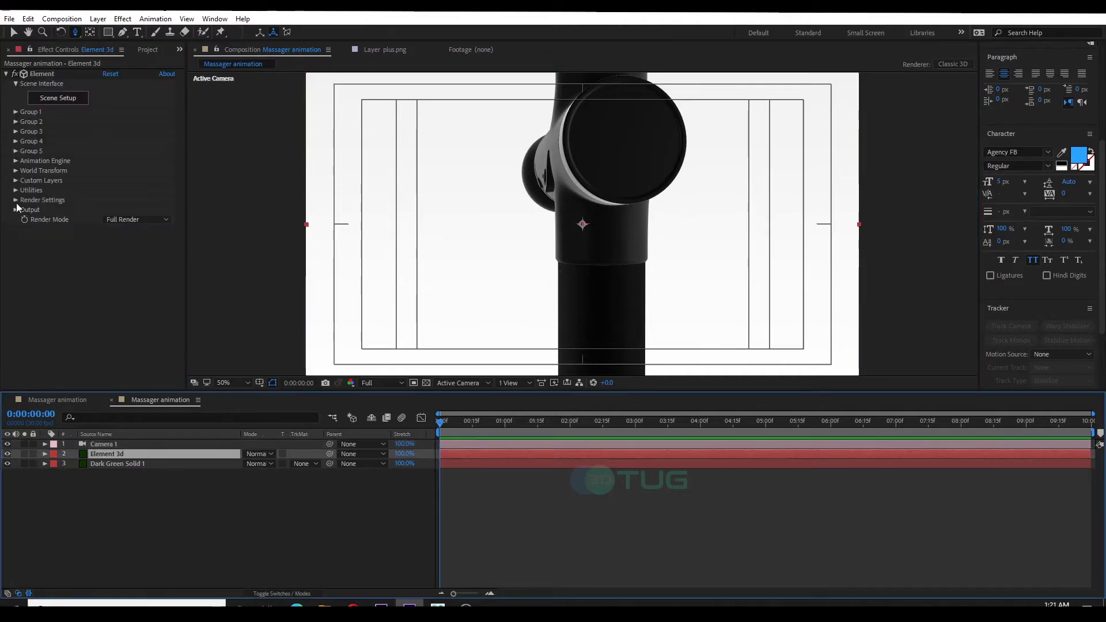
click(25, 141)
click(25, 131)
click(35, 180)
drag(115, 189, 167, 190)
Track Camera 1 in close on the massager head and collapse Group 1.
drag(524, 300, 628, 281)
key(c)
key(c)
key(c)
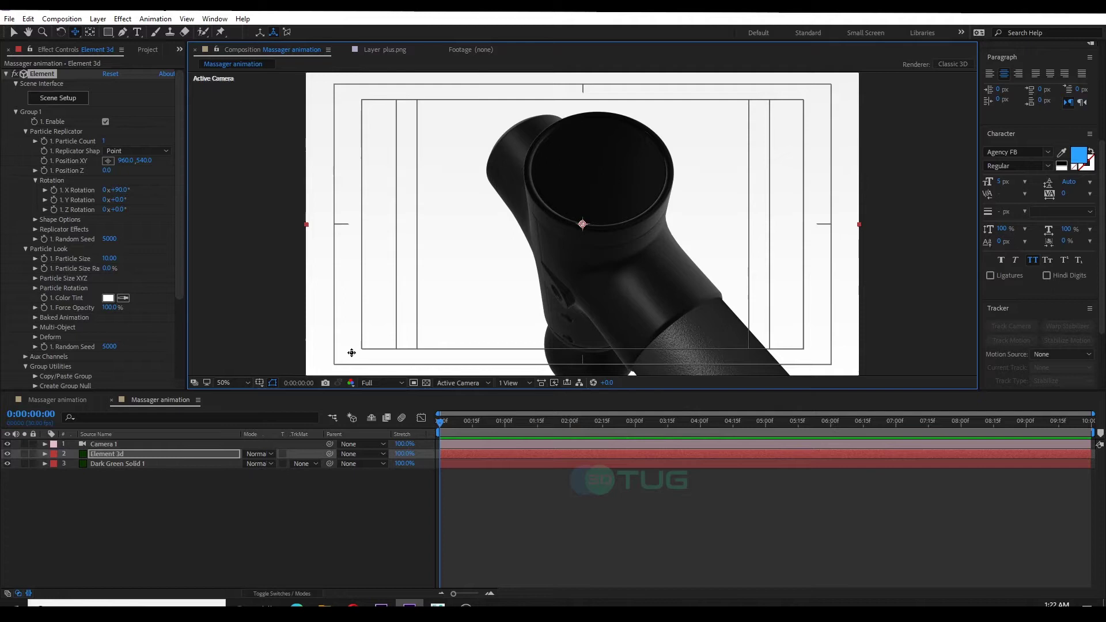
click(16, 112)
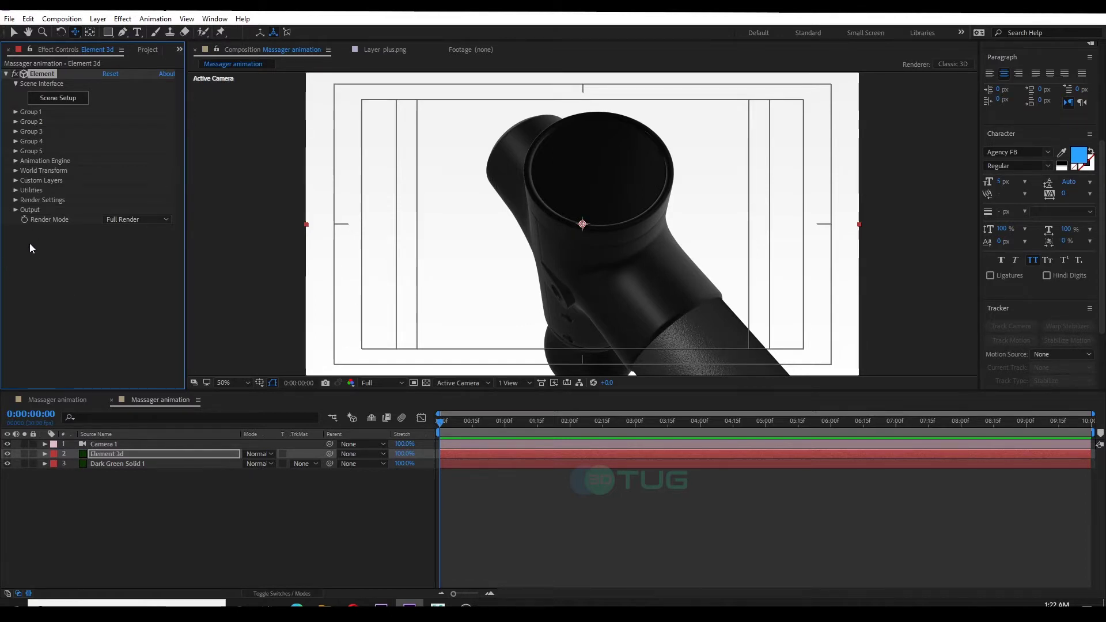
Expand Render Settings > Physical Environment and set Lighting Influence to 0%.
click(16, 200)
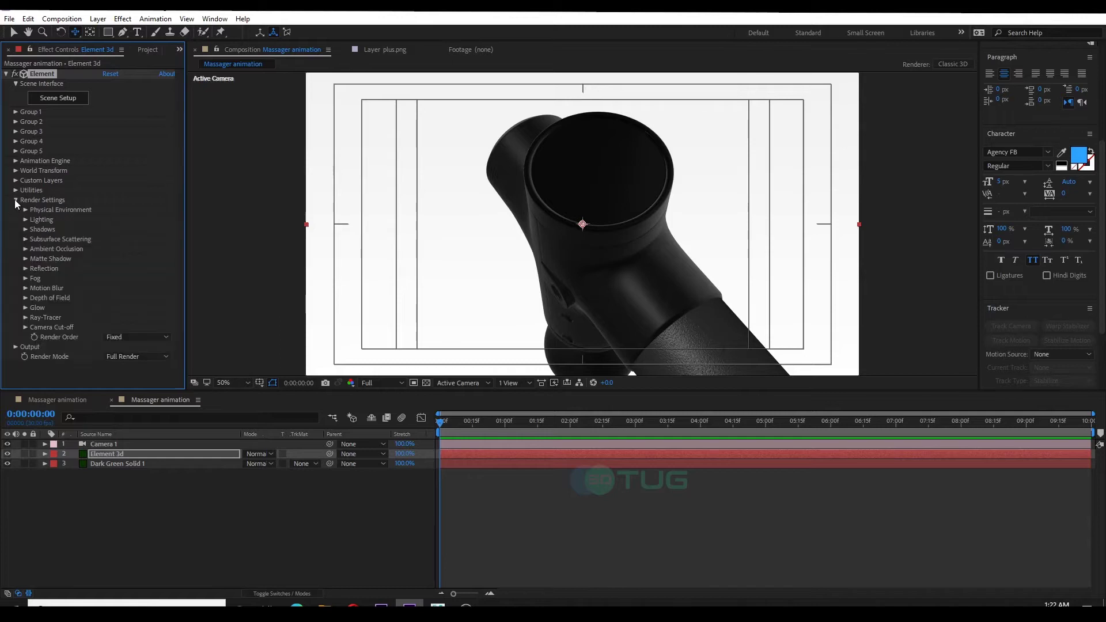
click(25, 210)
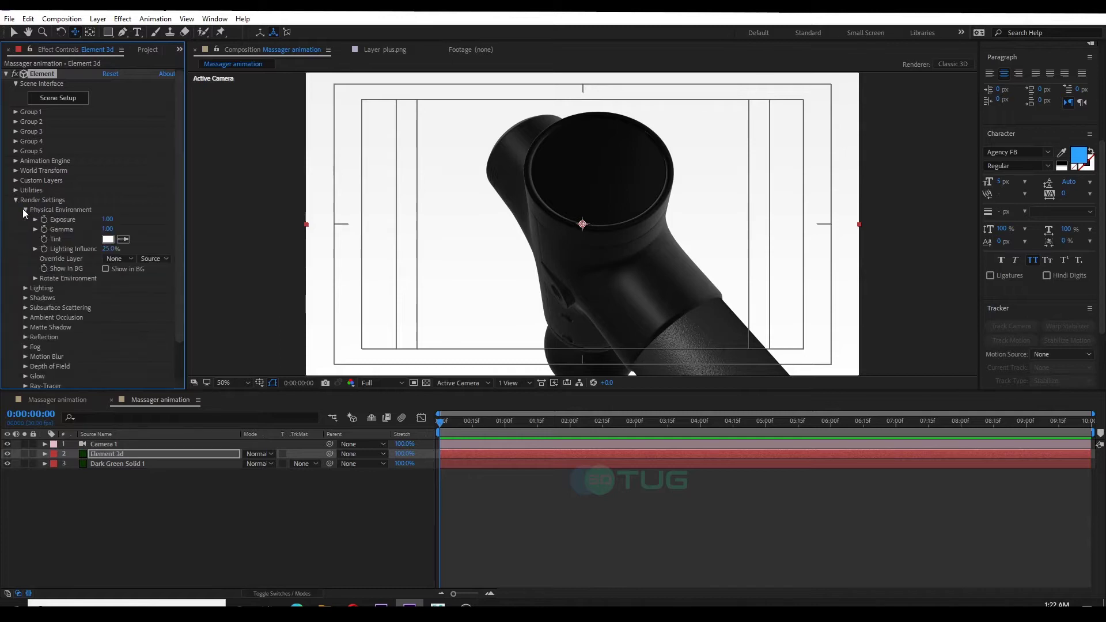
click(107, 249)
text(0)
key(Return)
Set the Physical Environment Exposure to 1.8 and Gamma to 1.40.
click(109, 220)
text(1.8)
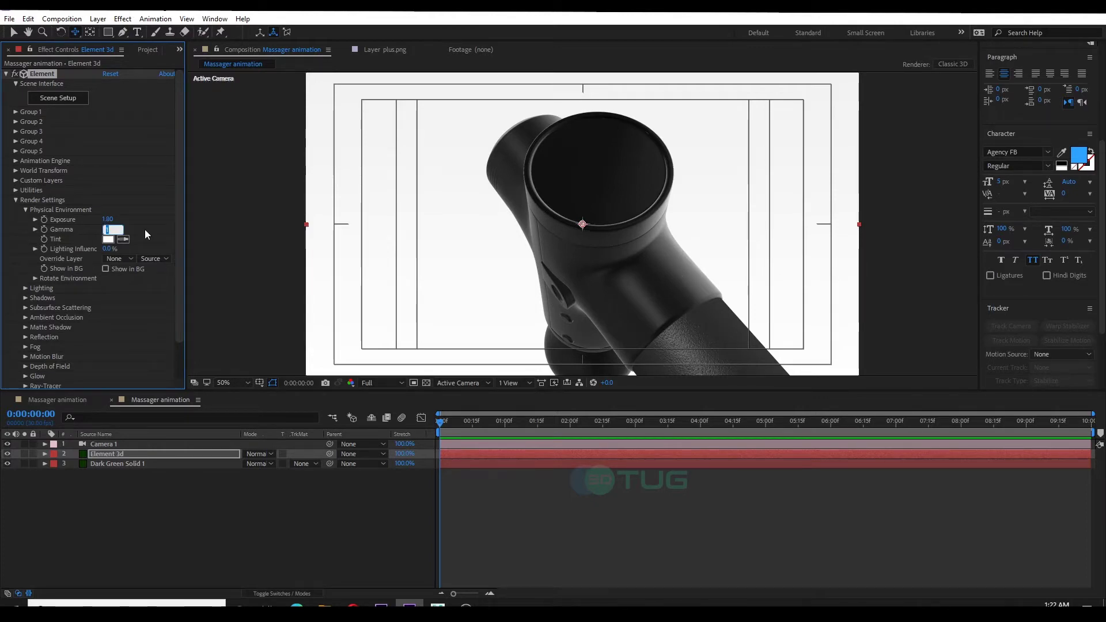
text(1.)
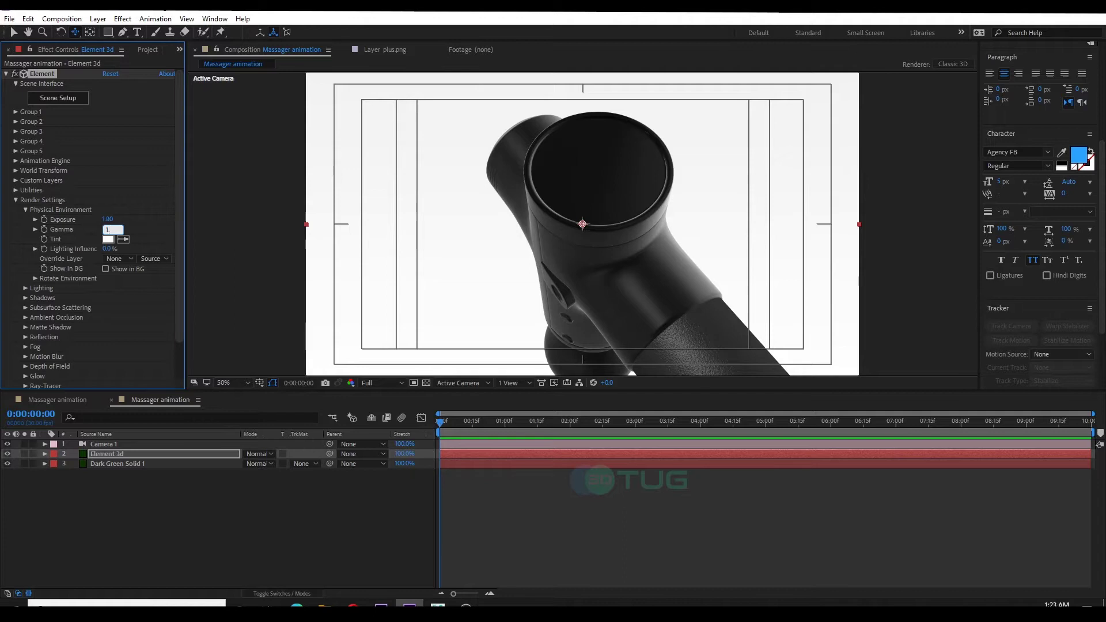
text(4)
key(Return)
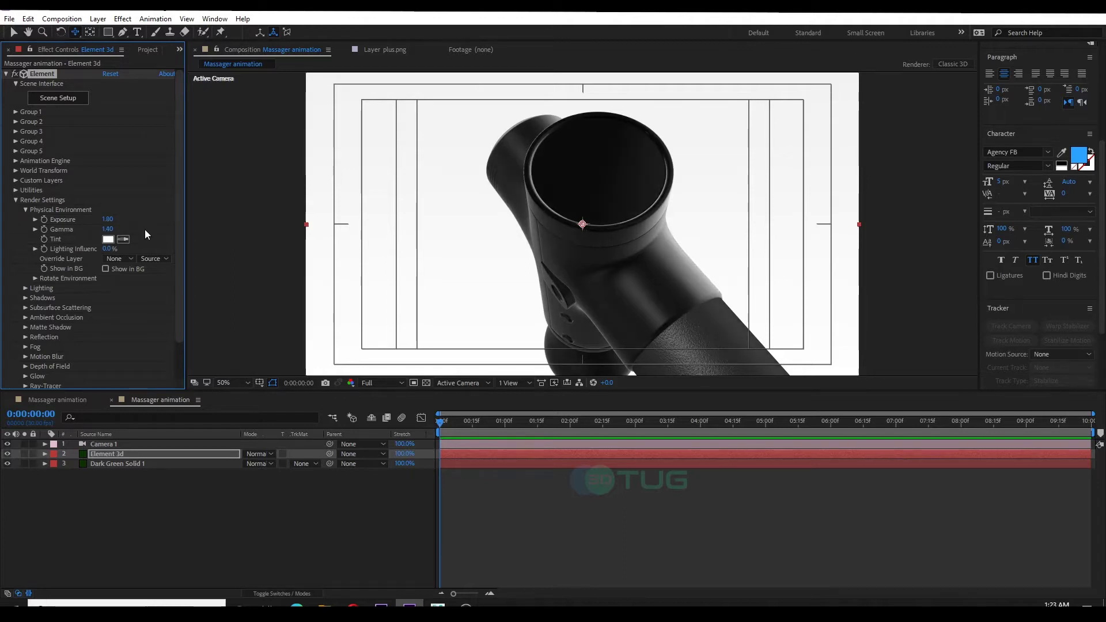
click(105, 229)
key(Return)
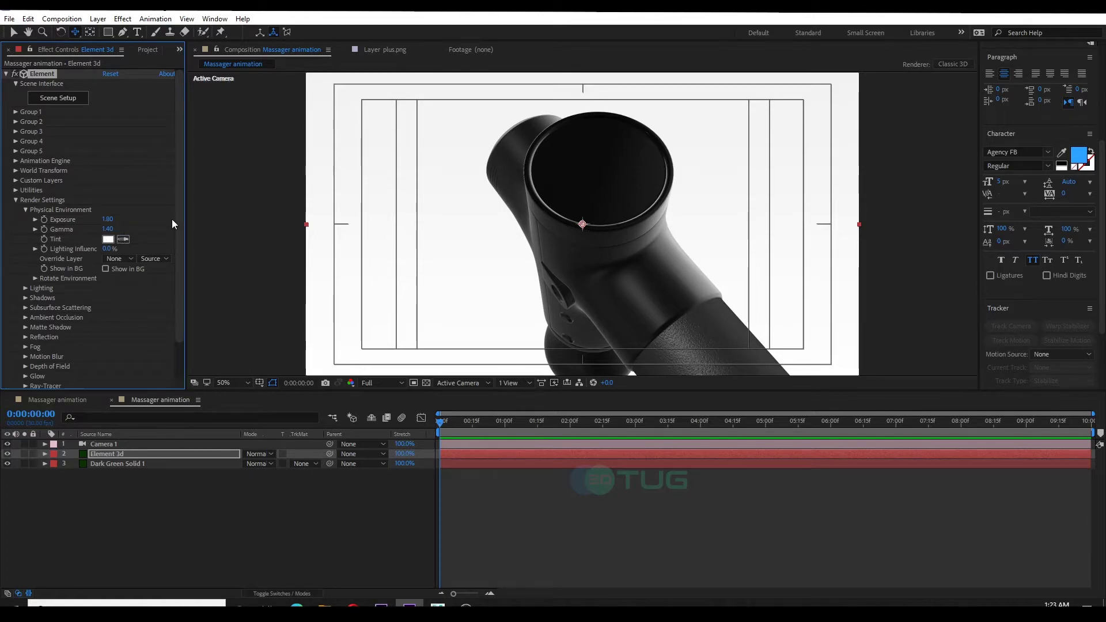
Try the Cinema, Dramatic, 360 and Aqua lighting presets, settling on Cinema.
click(26, 287)
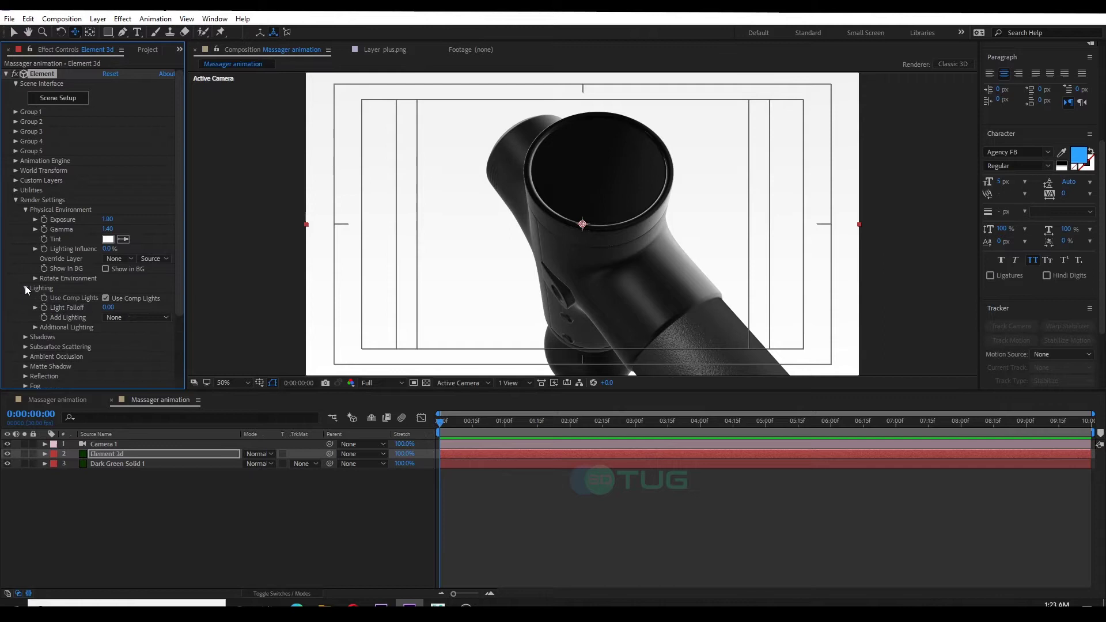
click(152, 318)
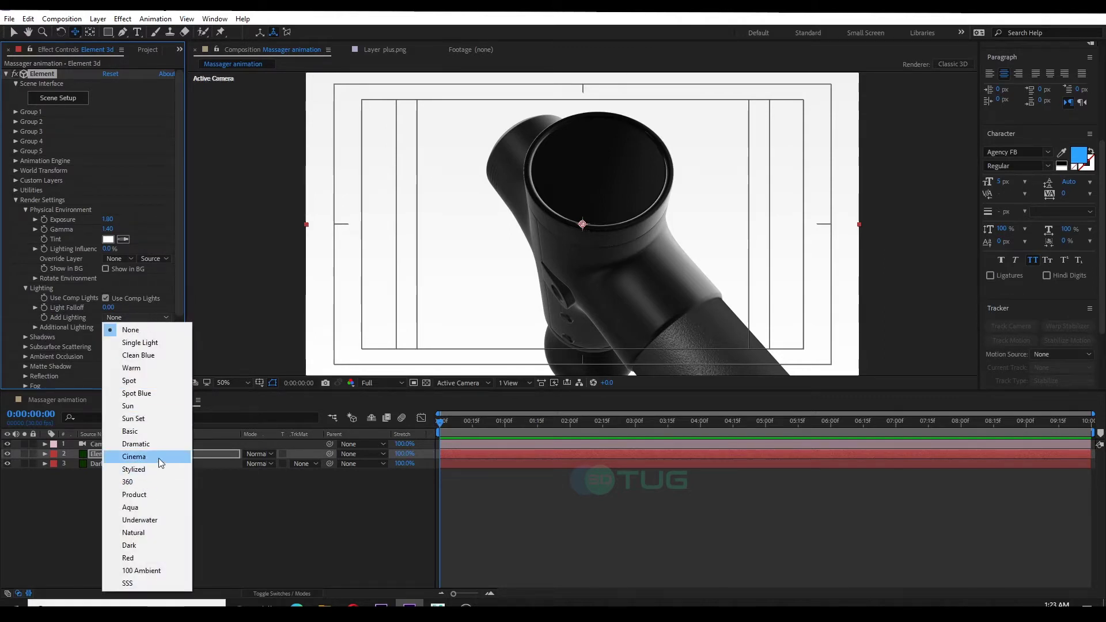
click(158, 457)
click(140, 317)
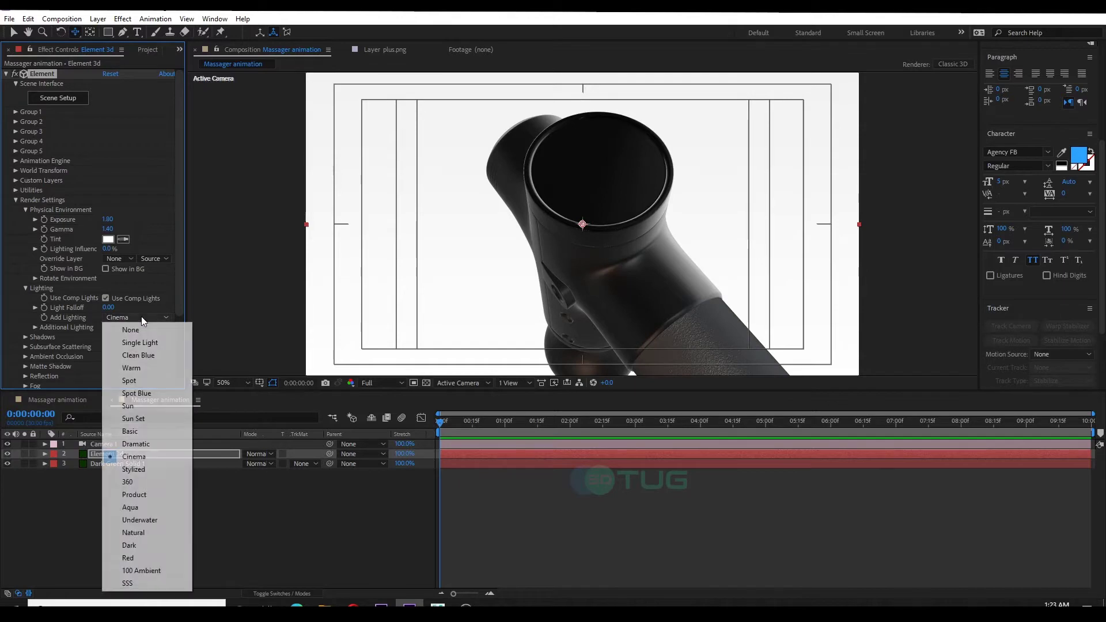
click(157, 444)
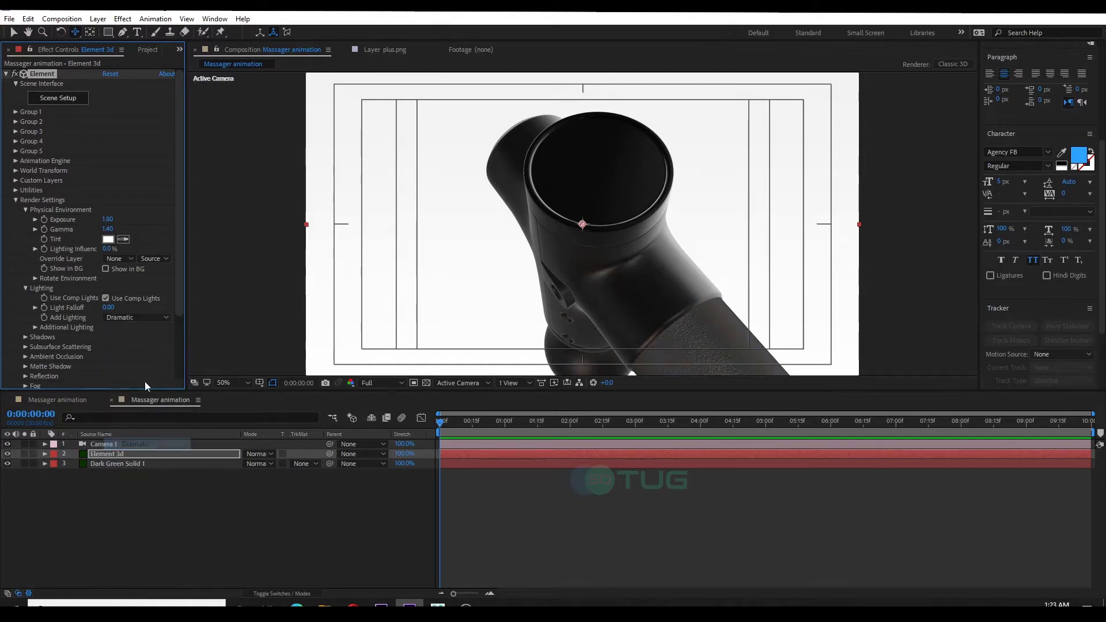
click(154, 316)
click(157, 482)
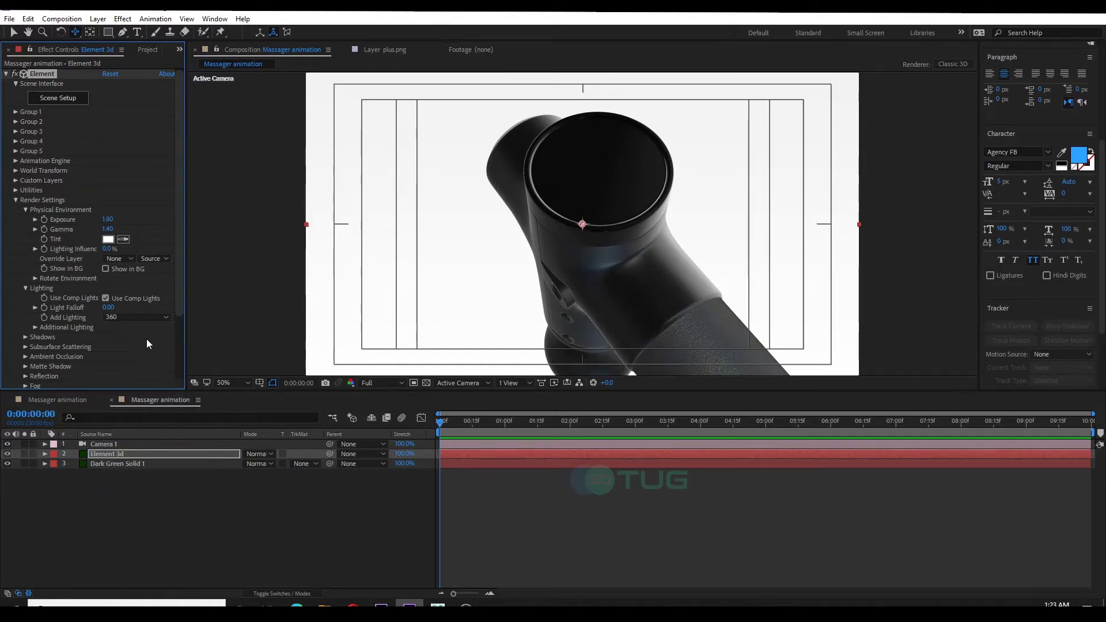
click(154, 318)
click(152, 507)
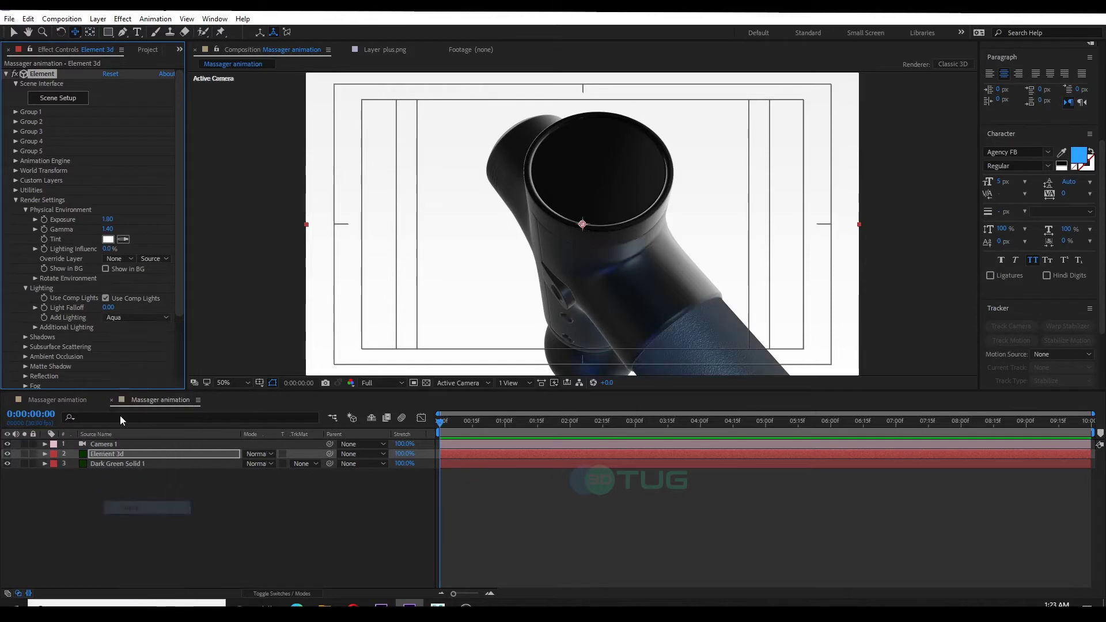
click(137, 317)
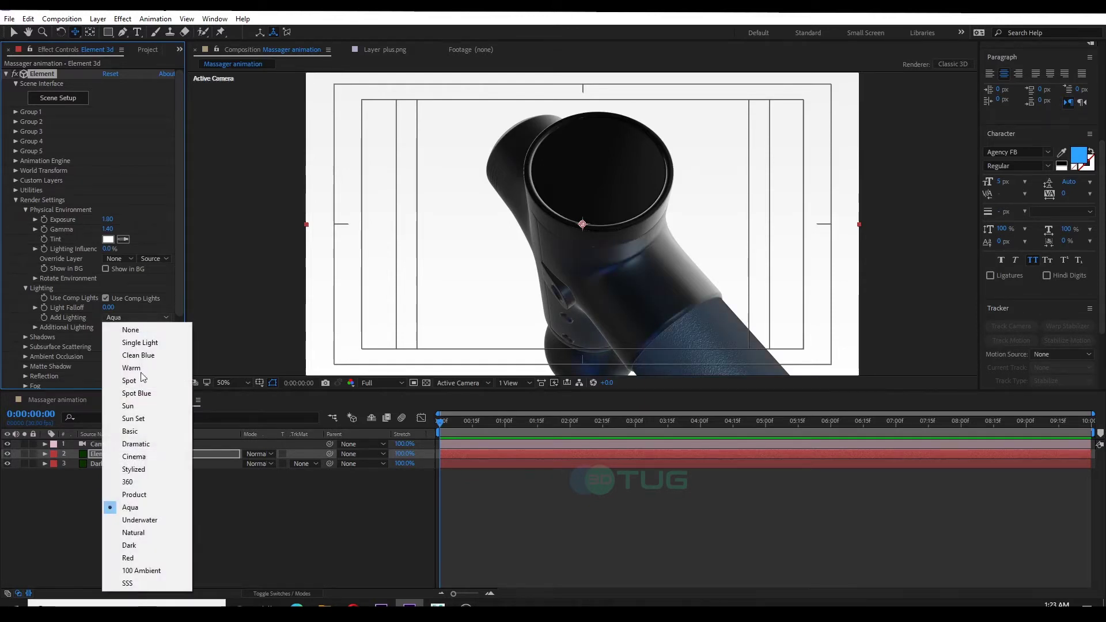
click(152, 455)
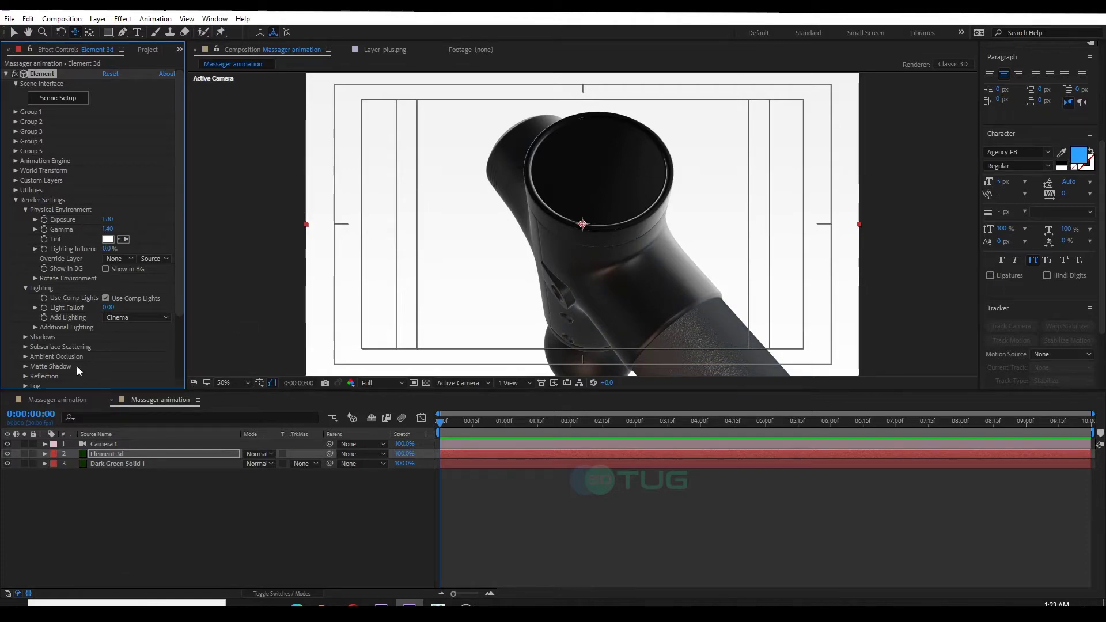
Expand the Ambient Occlusion settings and edit the SSAO Intensity value.
click(22, 361)
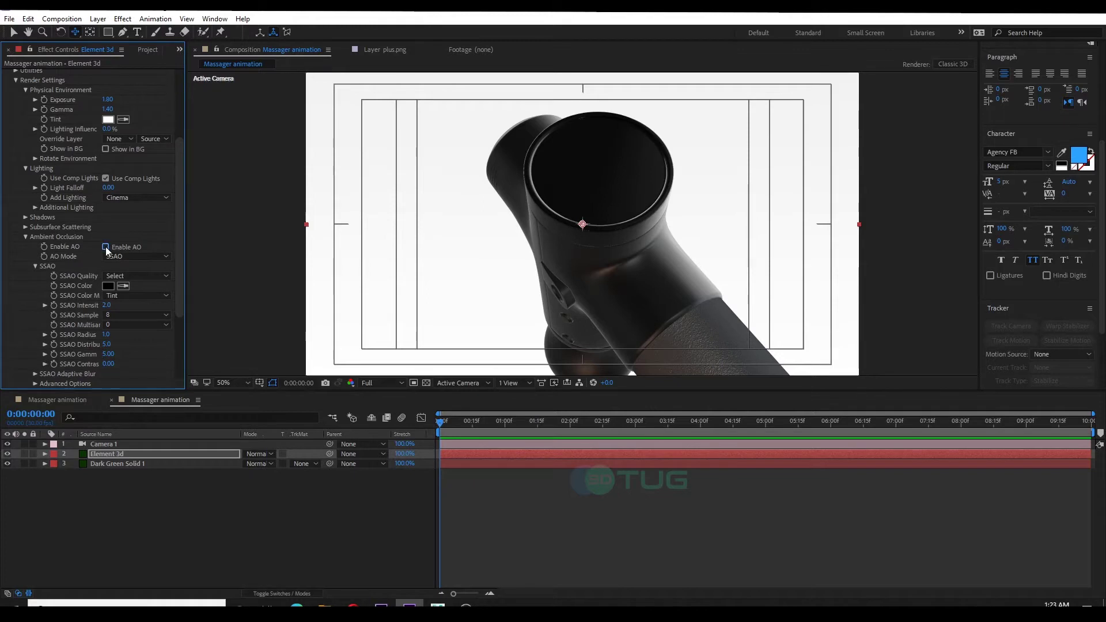
click(107, 305)
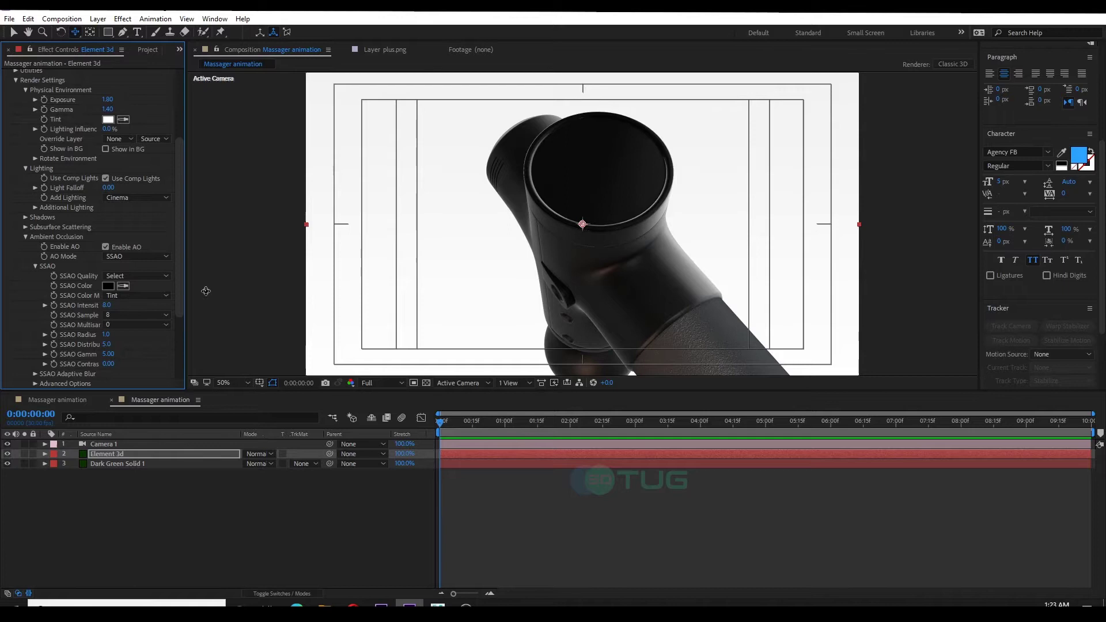
scroll(133, 230, up, 4)
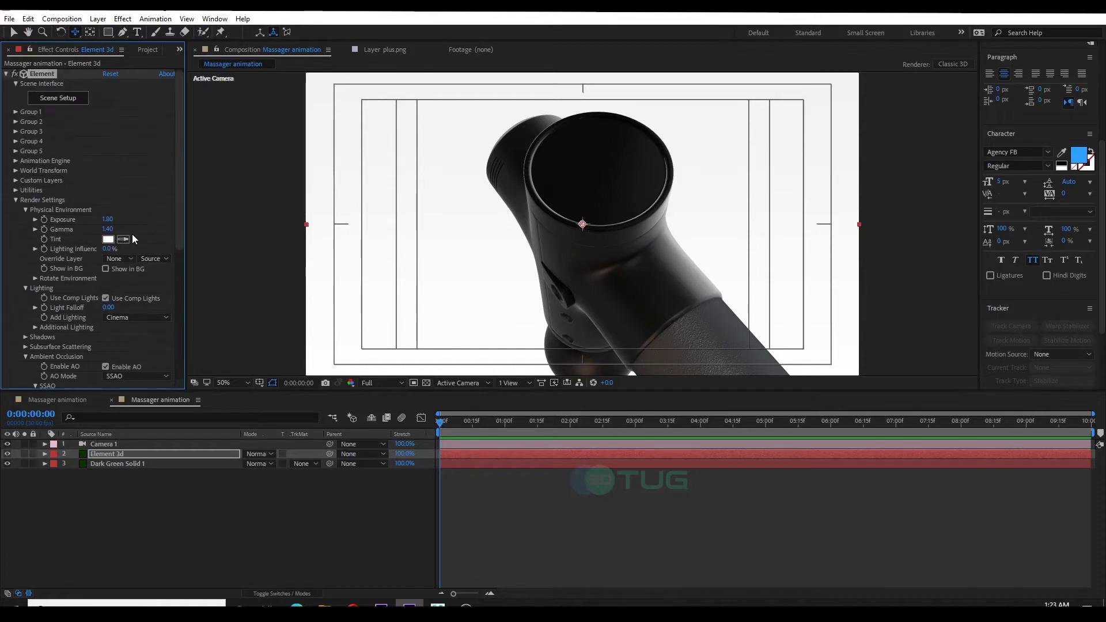
Open the environment map settings and try horizontal UV repeats of 5, then 2.
click(73, 99)
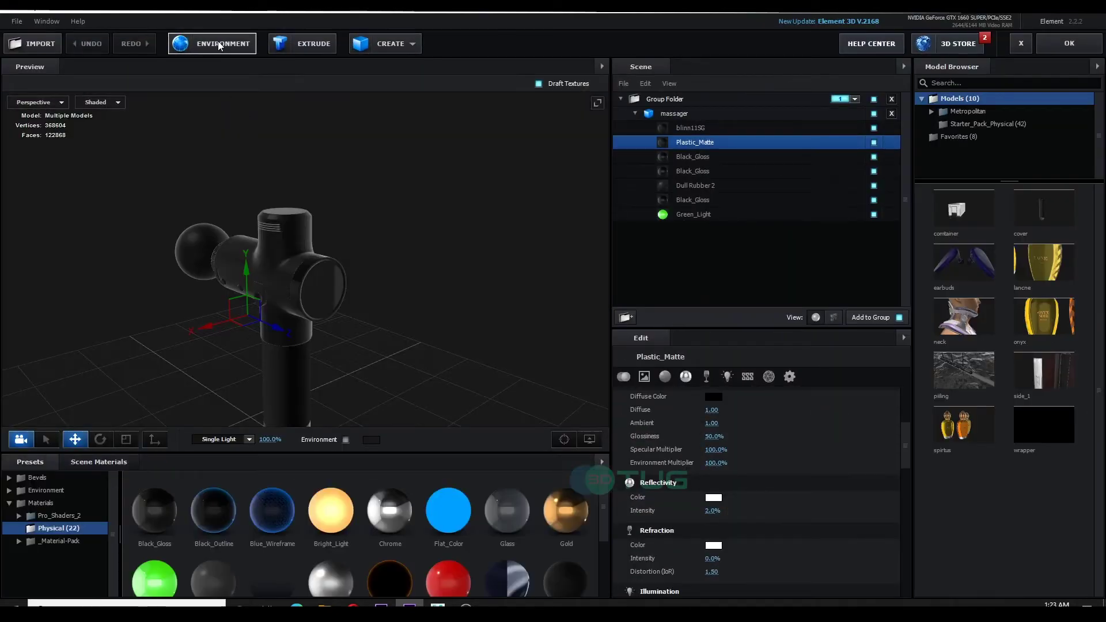
click(218, 45)
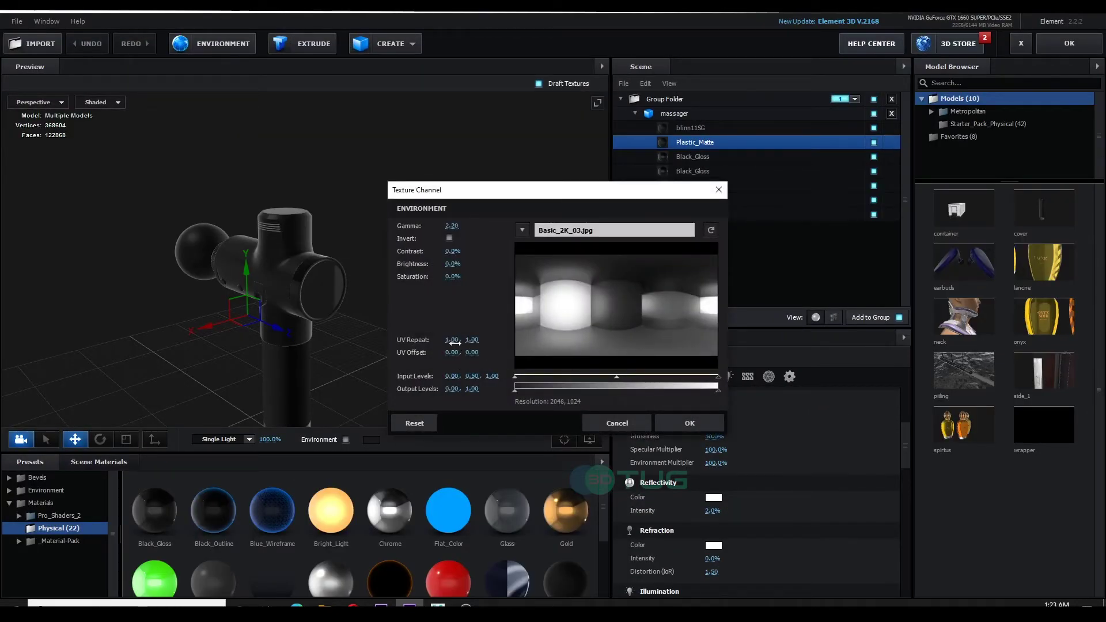
drag(454, 341, 547, 299)
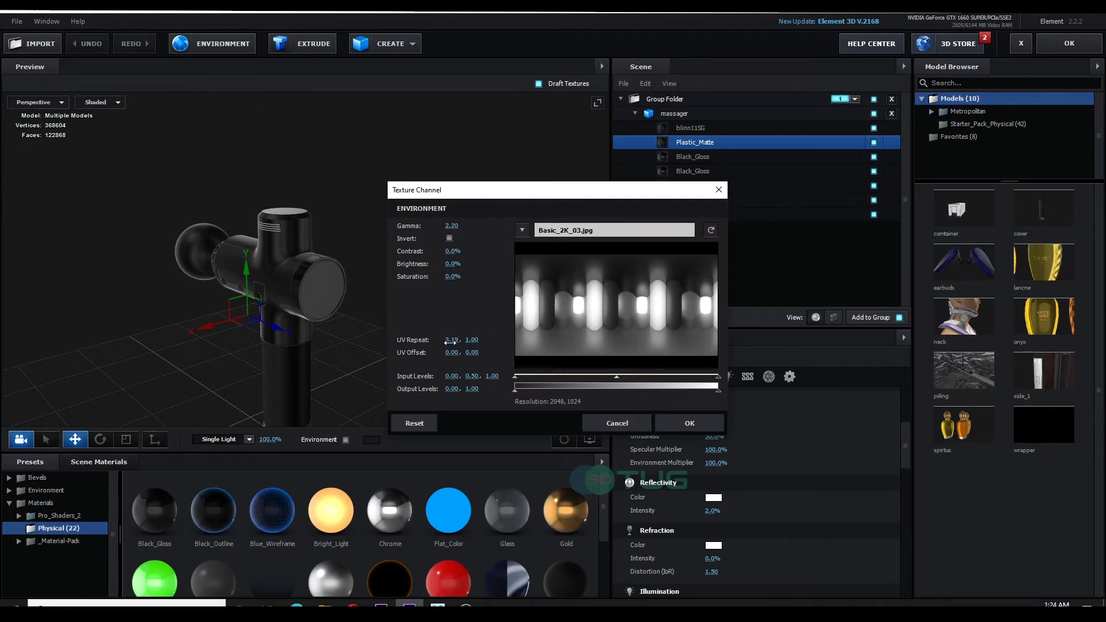
drag(450, 342, 533, 349)
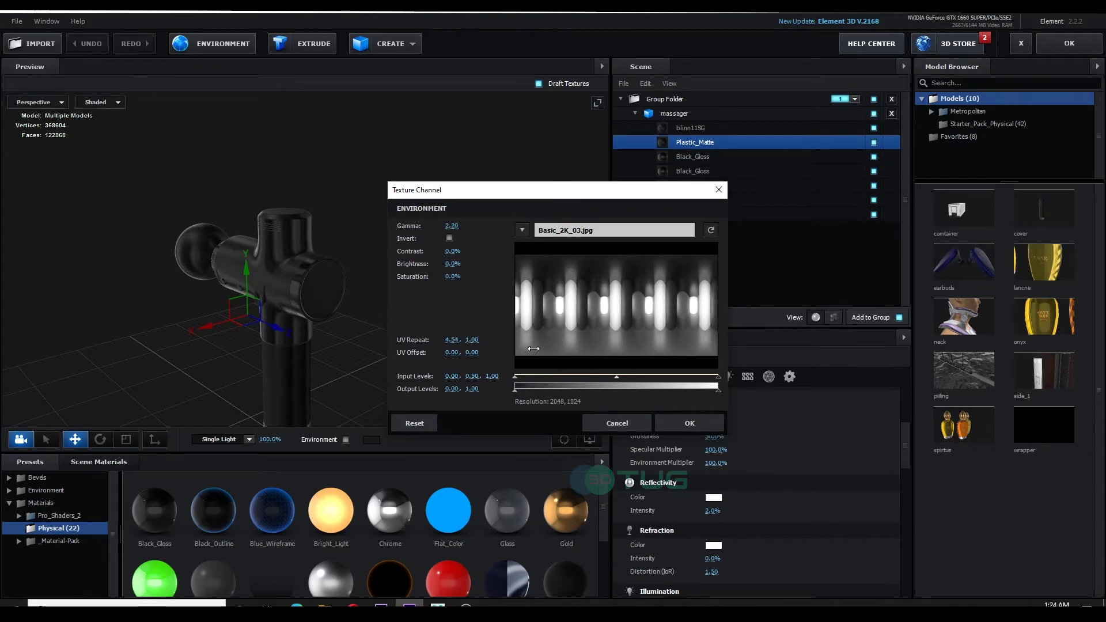
click(451, 340)
text(5)
key(Return)
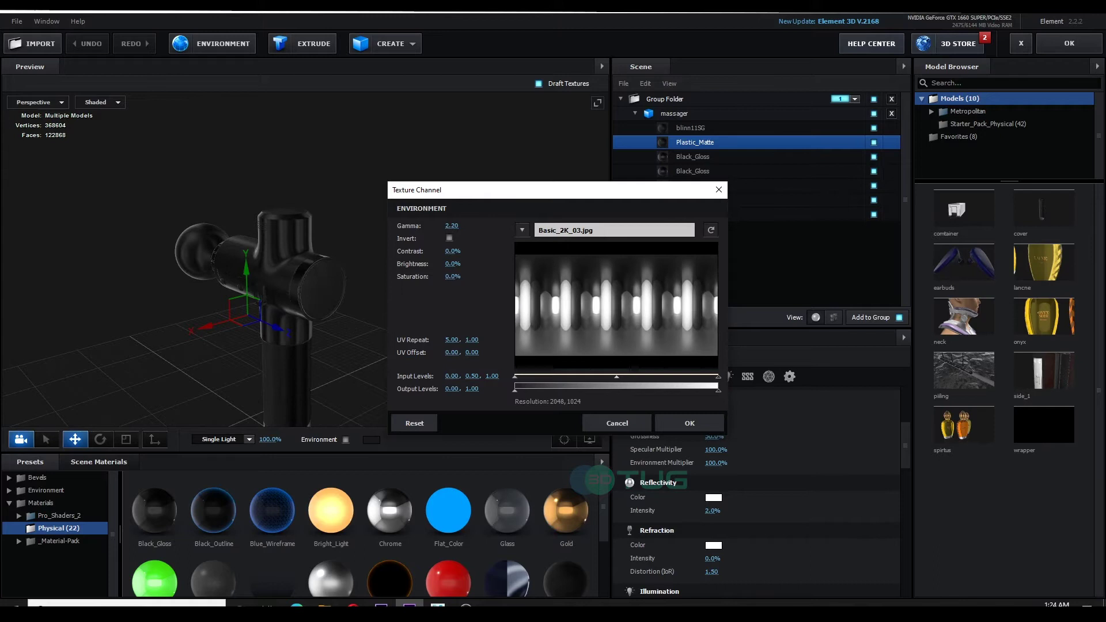
click(445, 338)
text(2)
key(Return)
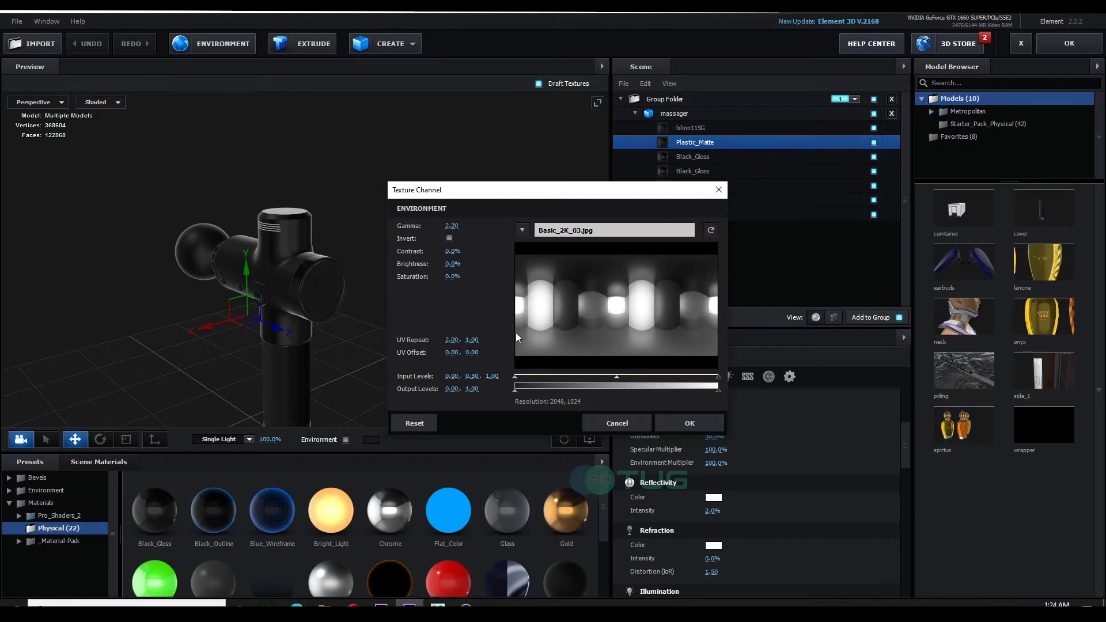
Try Basic_2K_05.dds as the environment map, then switch back to Basic_2K_03.jpg.
click(600, 228)
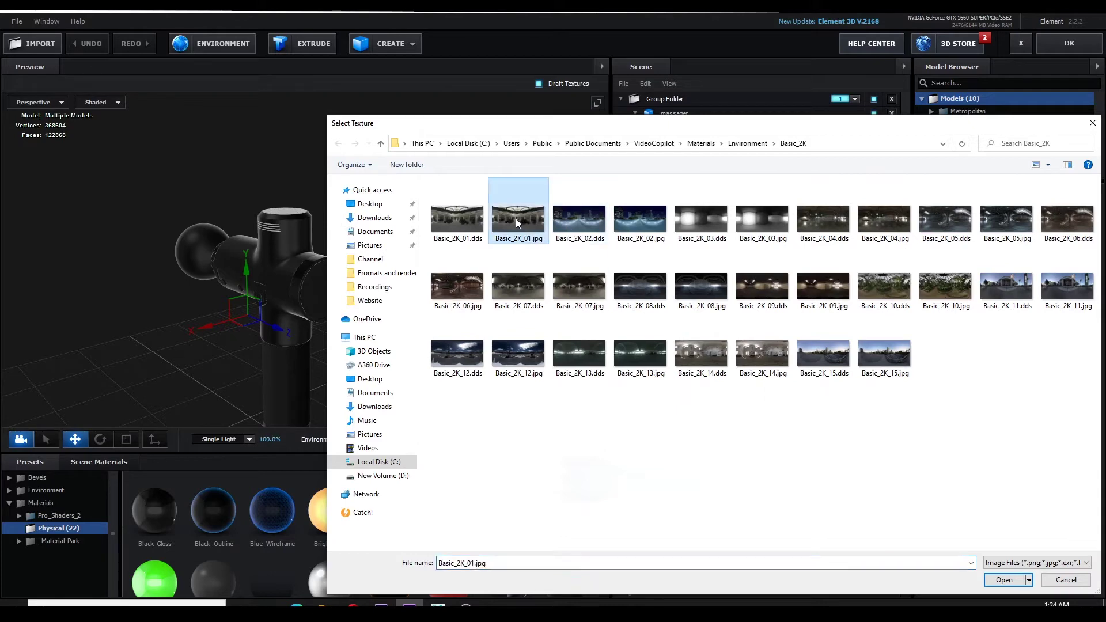
click(945, 220)
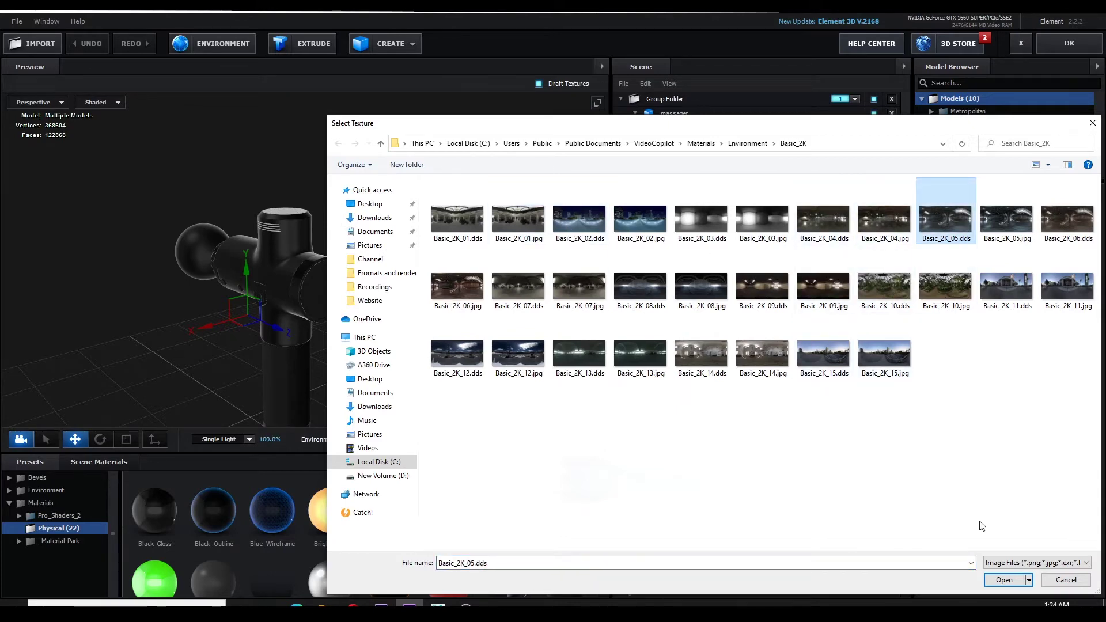
click(1005, 579)
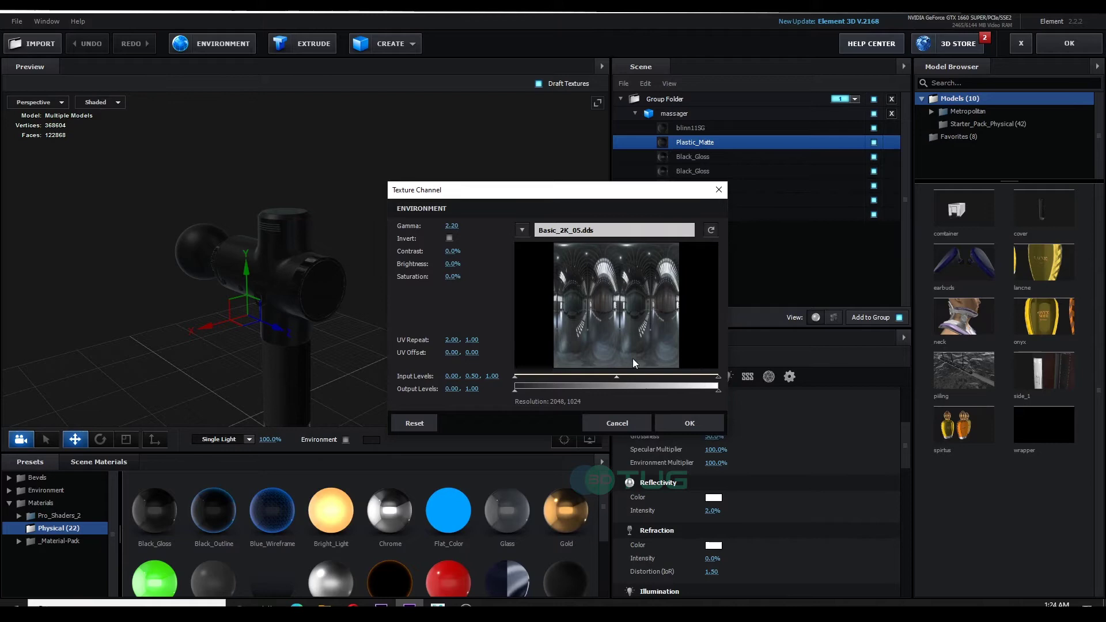
click(590, 232)
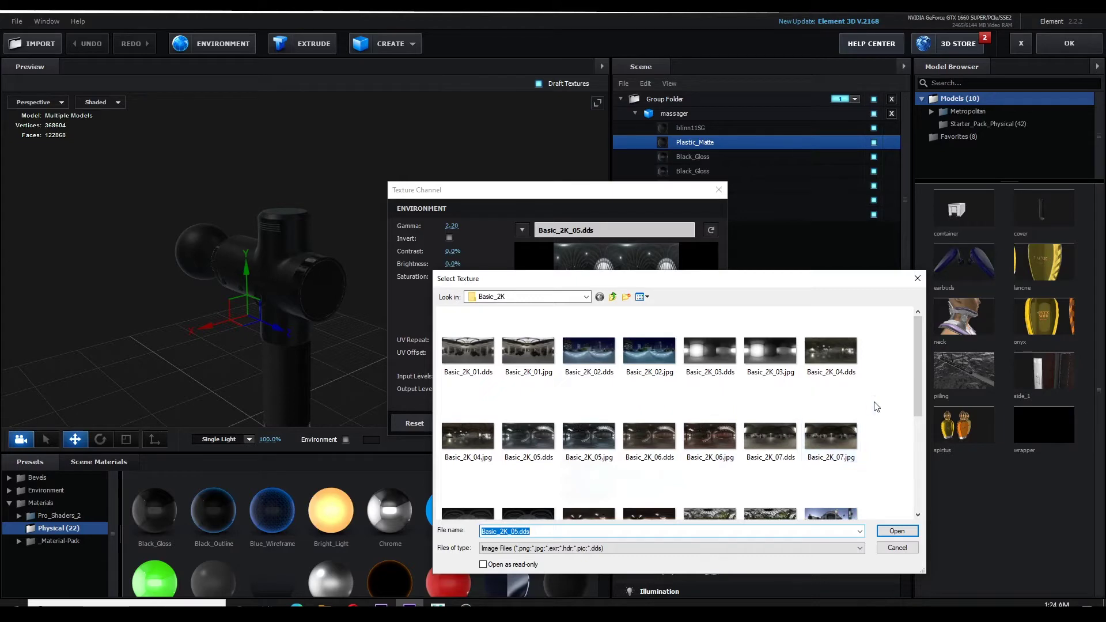
double_click(765, 353)
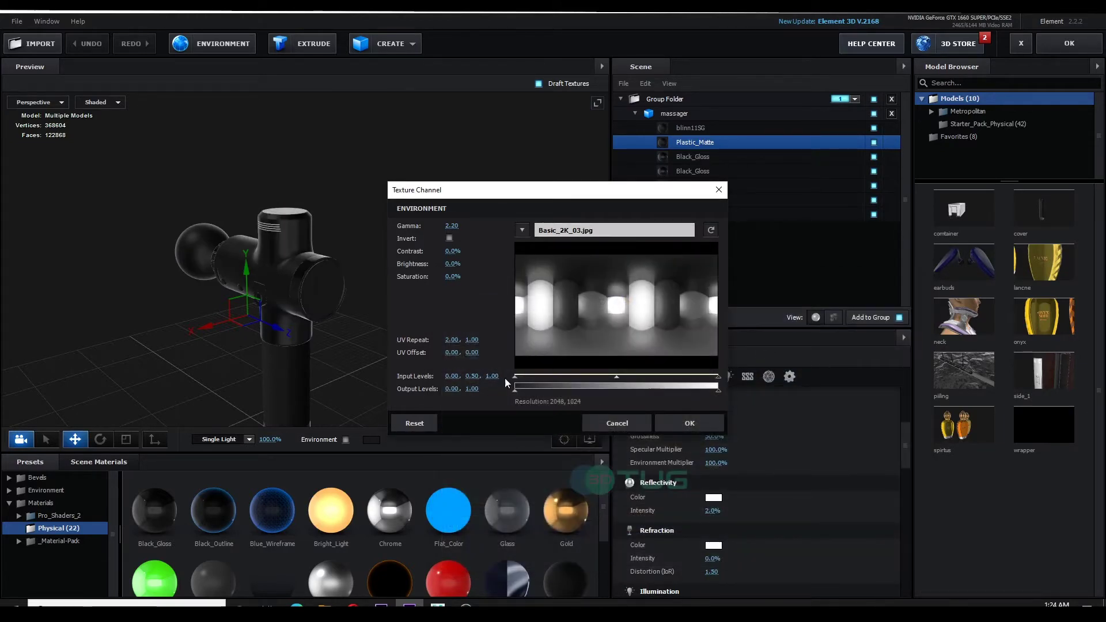
Set the environment map's UV Repeat X to 5 and accept the texture settings.
mouse_move(450, 348)
mouse_down()
mouse_move(482, 347)
mouse_move(458, 351)
mouse_up()
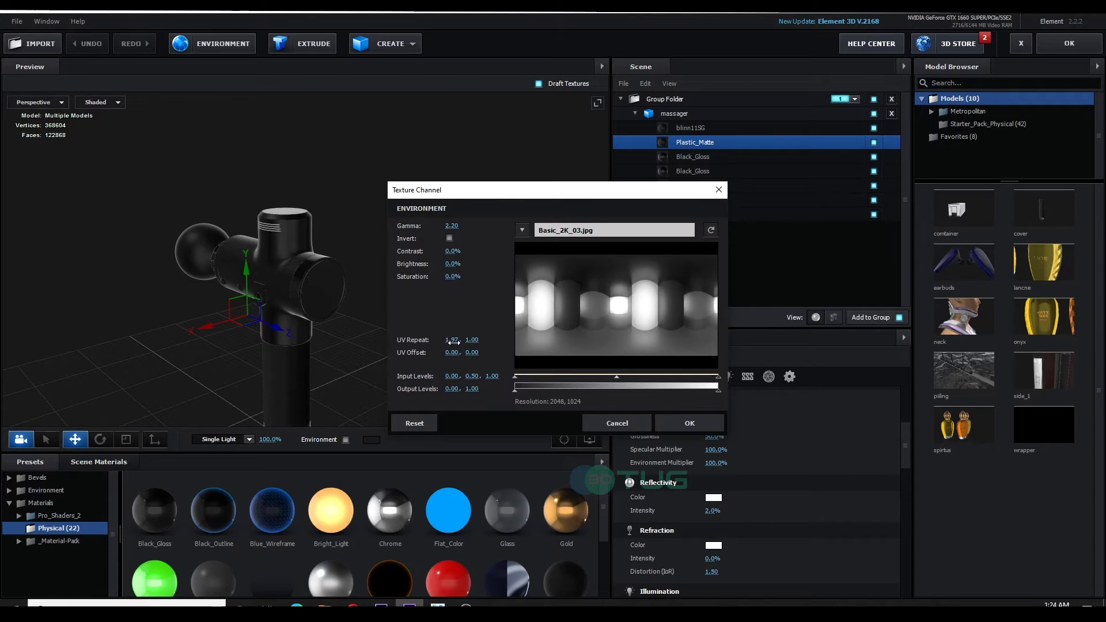
drag(451, 340, 460, 342)
click(456, 339)
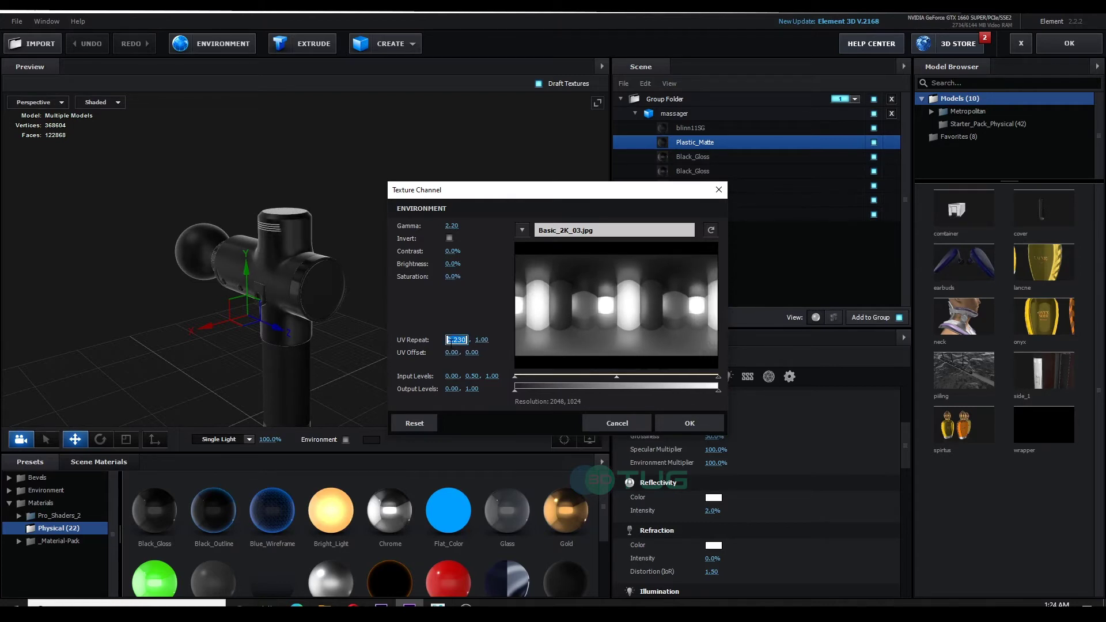
text(4)
key(Return)
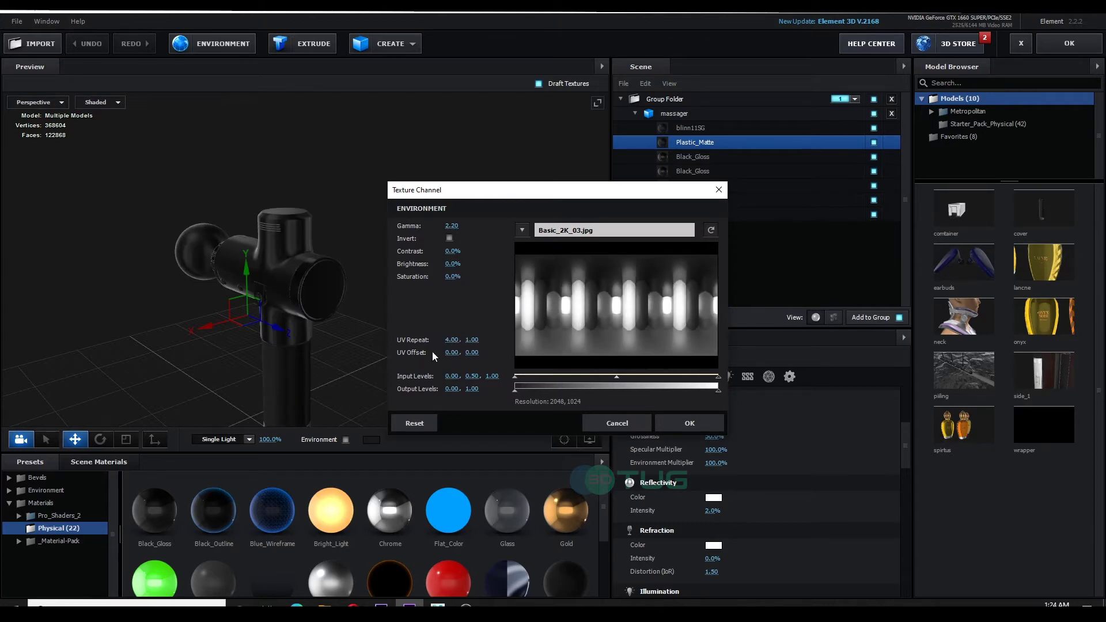
click(450, 344)
text(5)
key(Return)
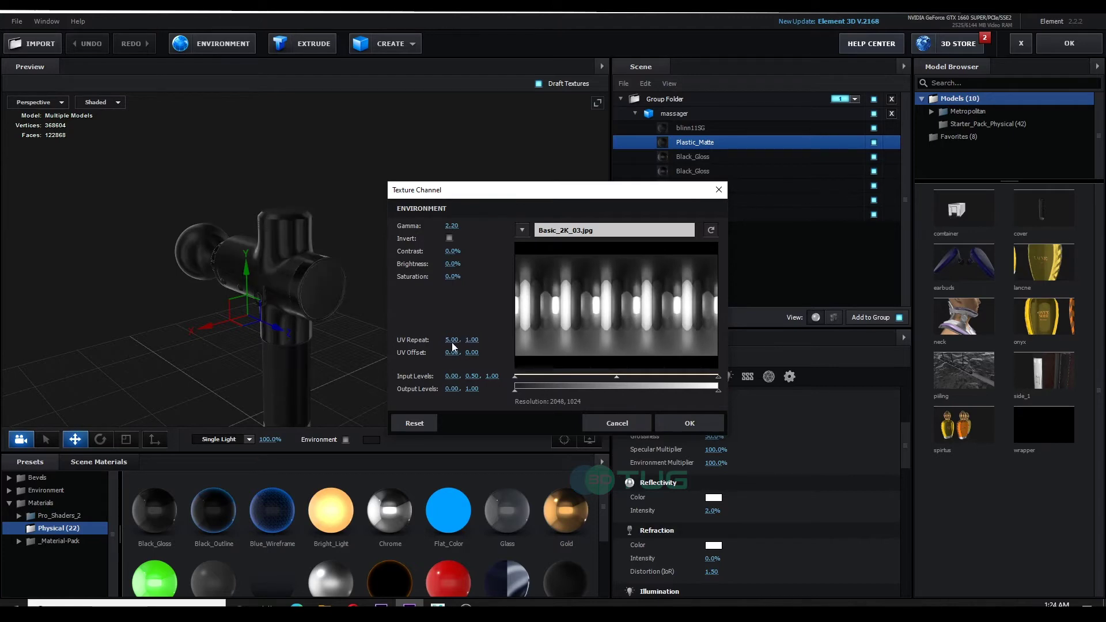
click(689, 427)
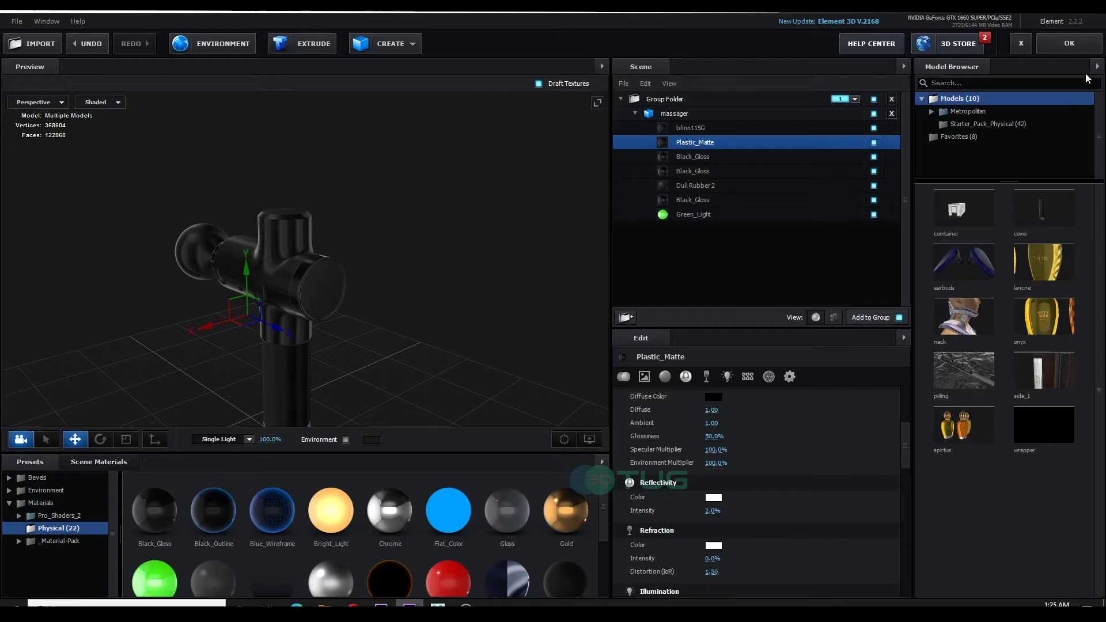
Return to the composition and reveal Physical Environment's Rotate Environment controls.
click(1083, 50)
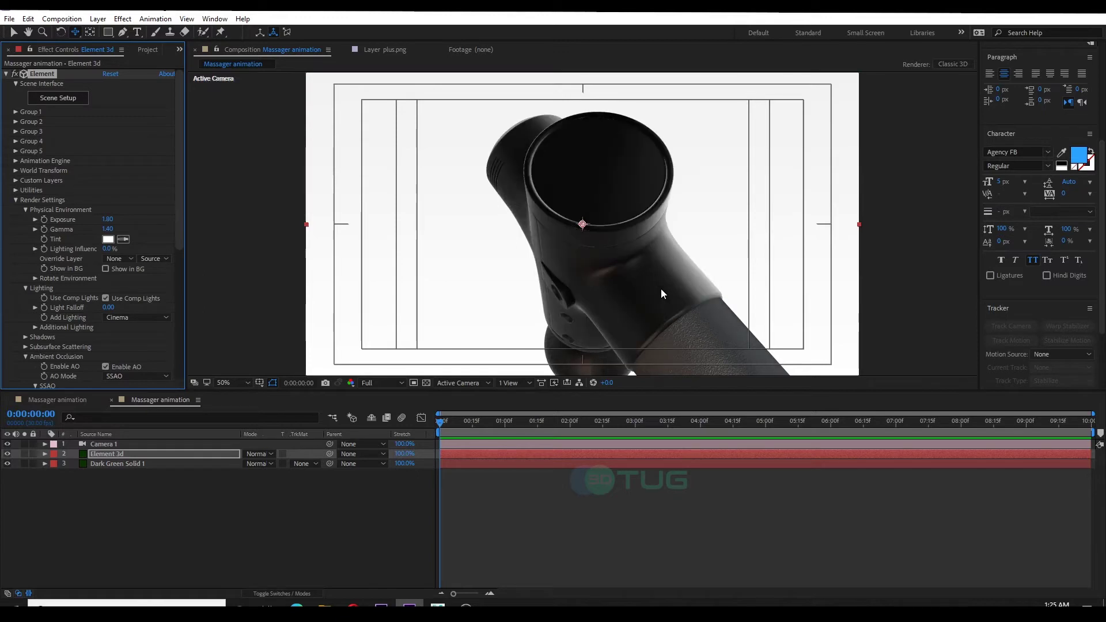
click(24, 210)
click(26, 219)
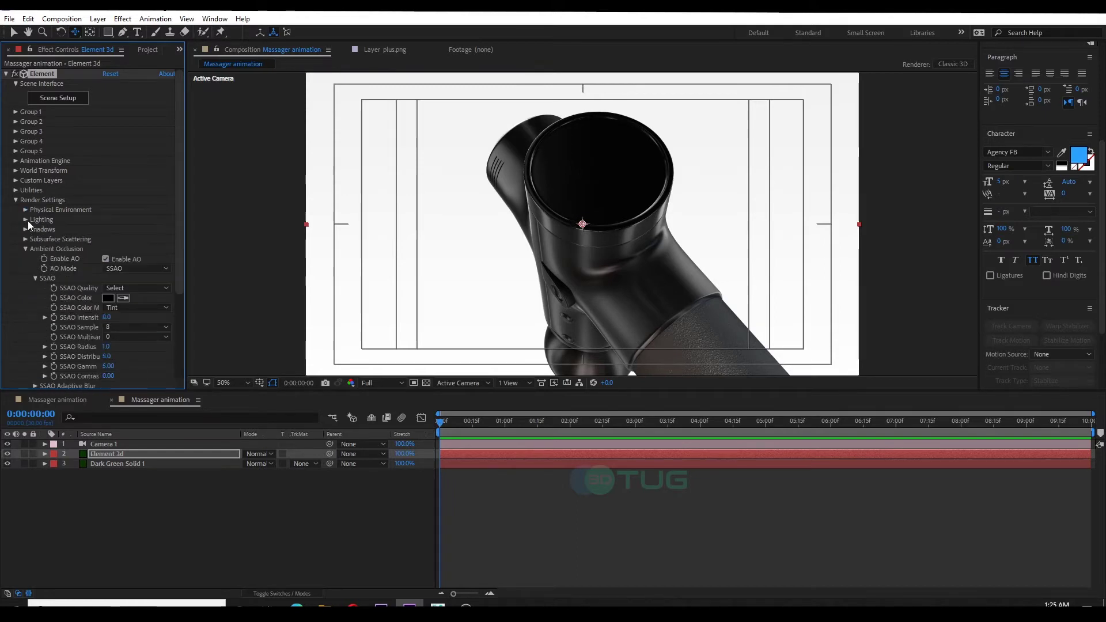
click(26, 249)
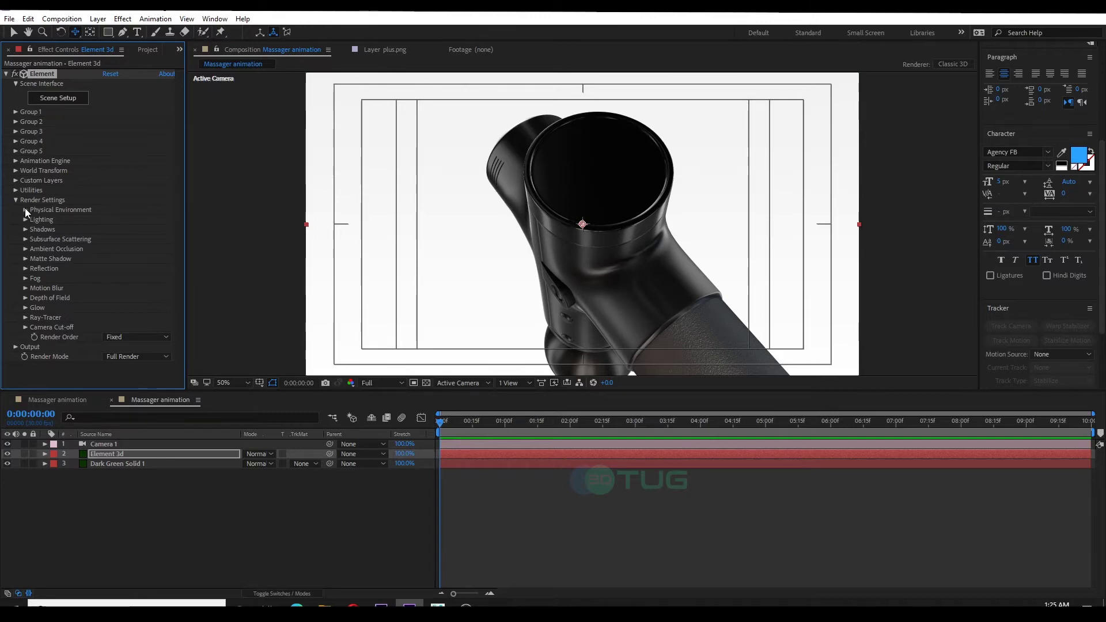
click(26, 209)
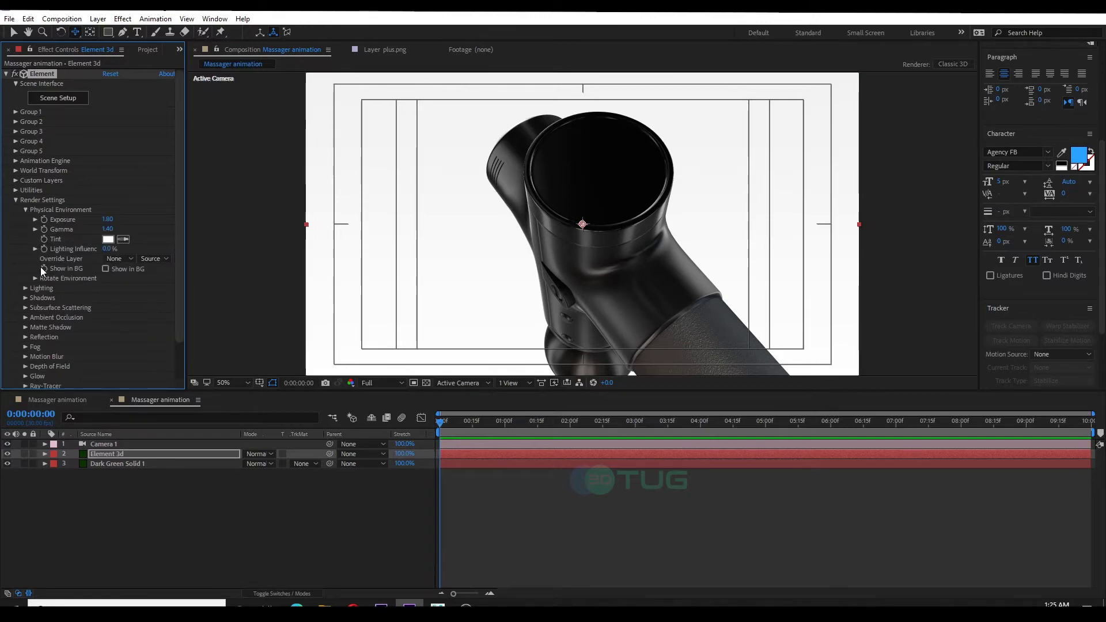
click(35, 278)
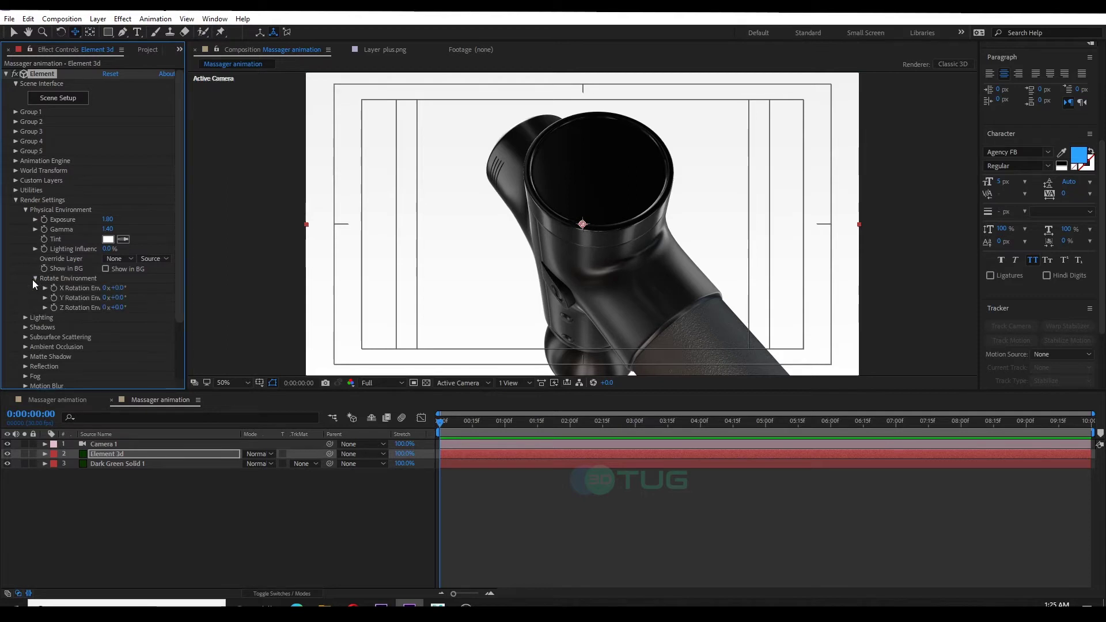
Rotate the environment to 150° on X and -75° on Y.
drag(118, 288, 219, 296)
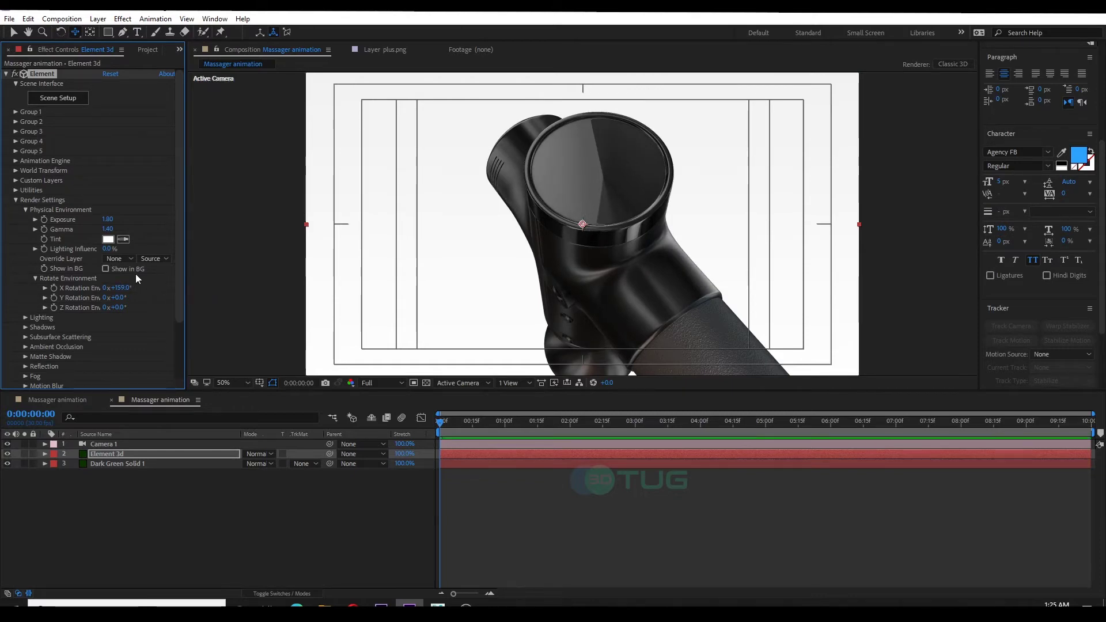
click(122, 288)
text(150)
key(Return)
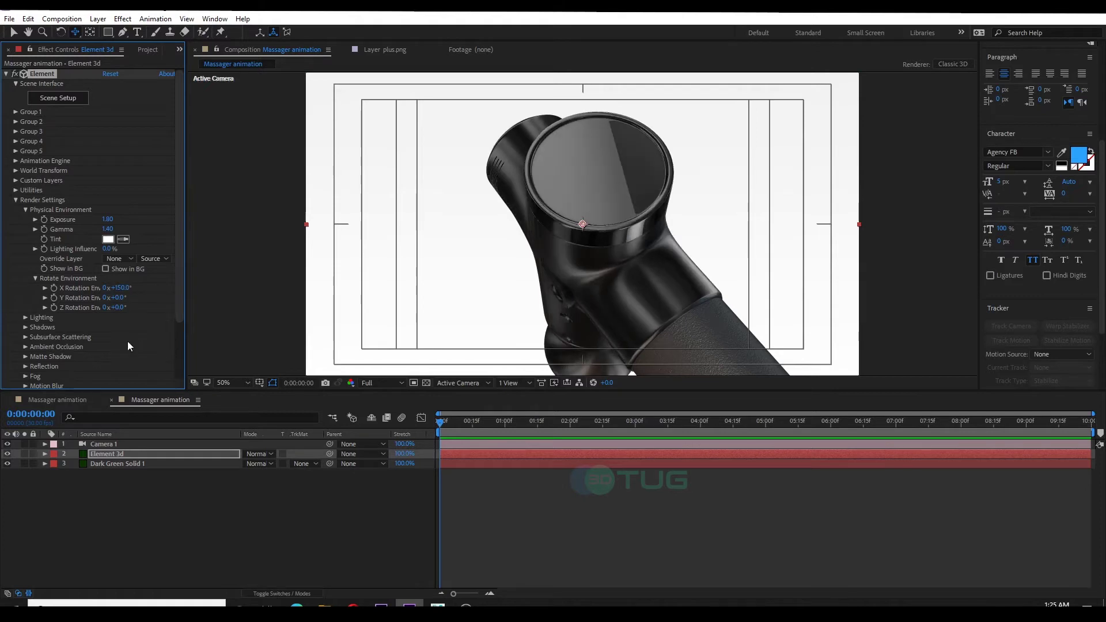
drag(118, 298, 95, 312)
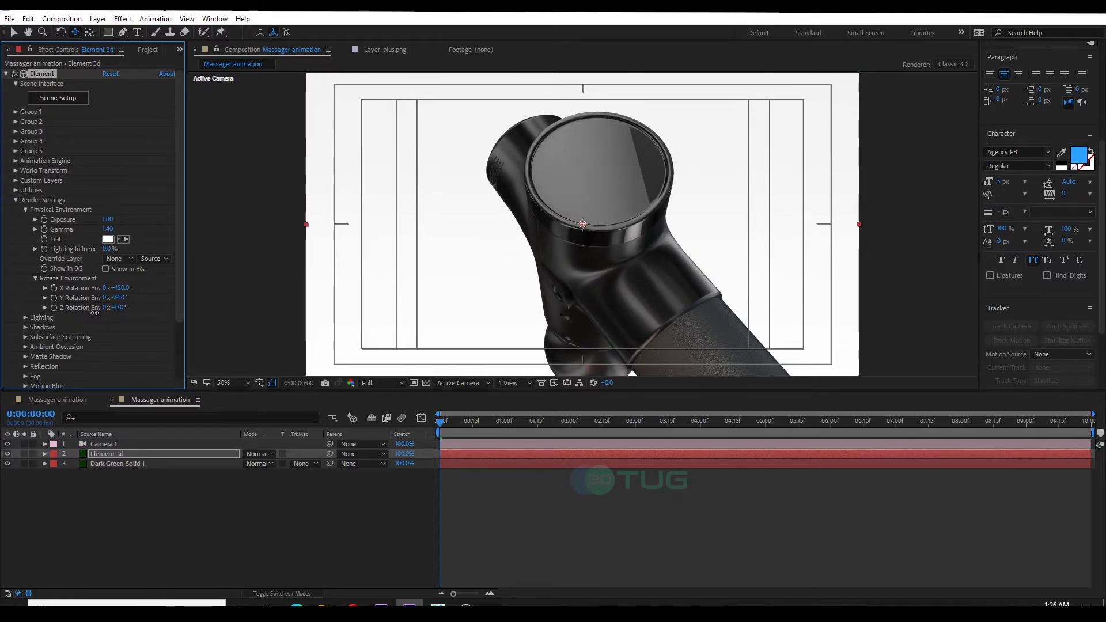
click(118, 298)
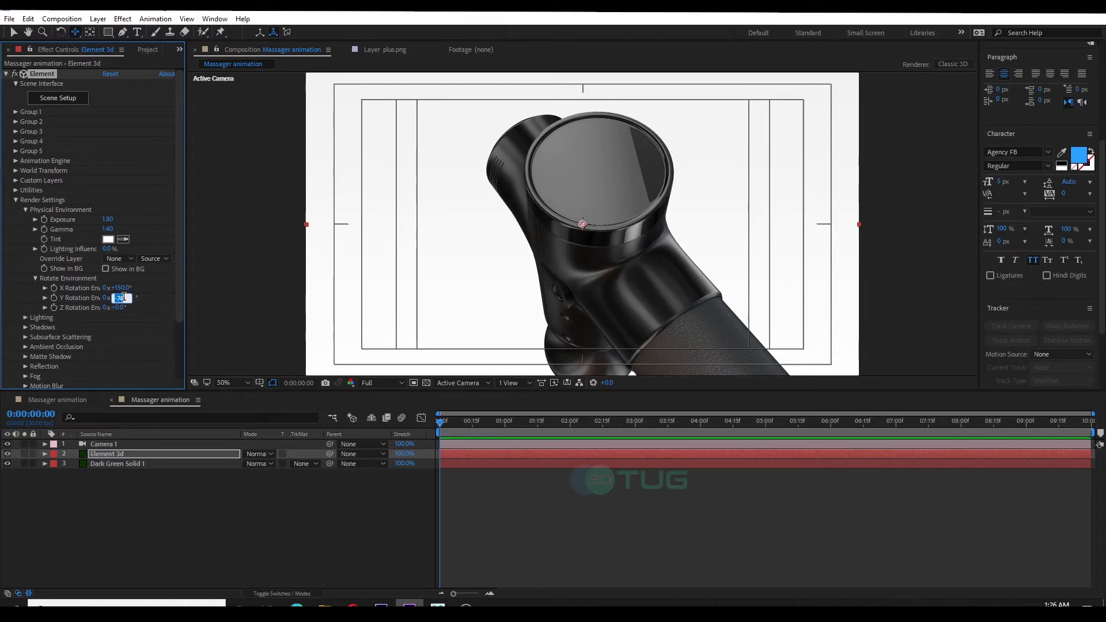
text(-75)
key(Return)
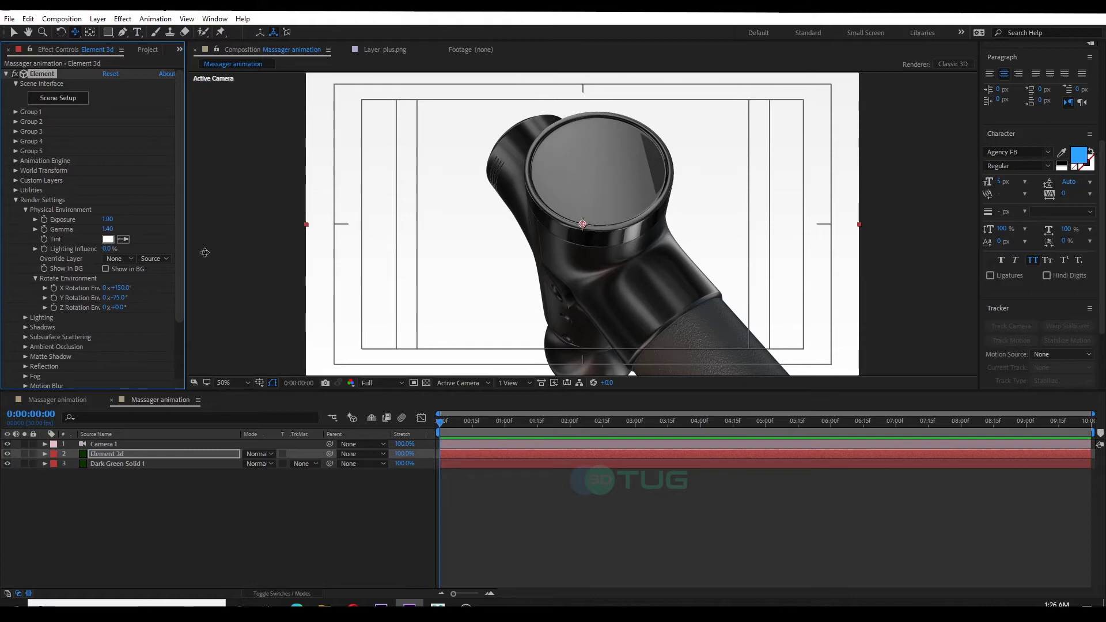
Reopen Element 3D and inspect the handle's Dull Rubber 2 material and its normal bump texture.
click(59, 98)
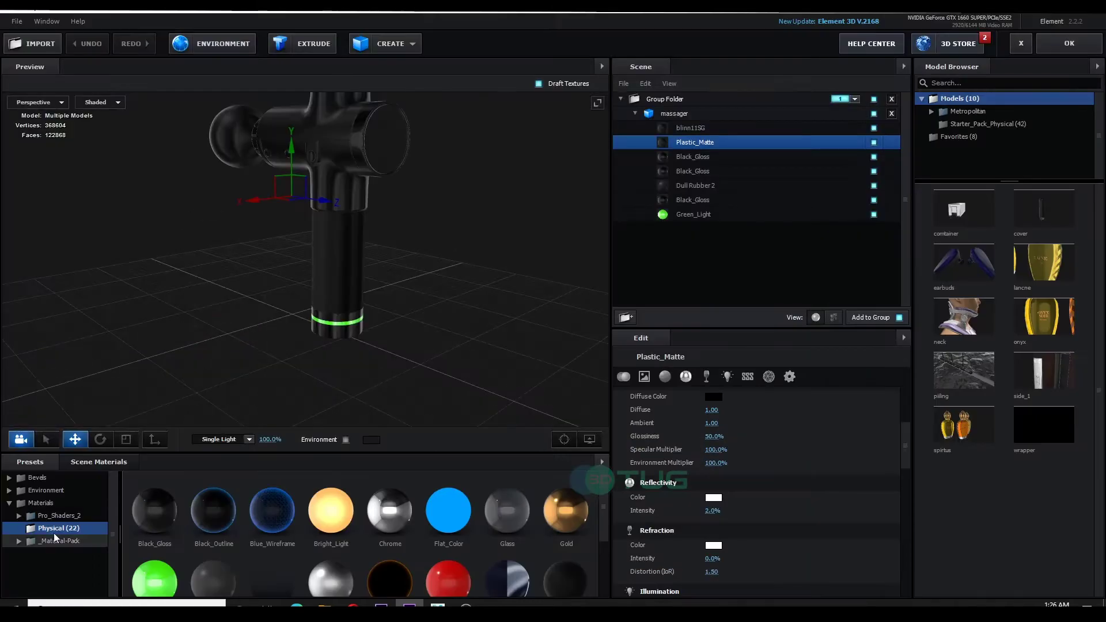
click(53, 534)
click(69, 565)
scroll(346, 321, up, 10)
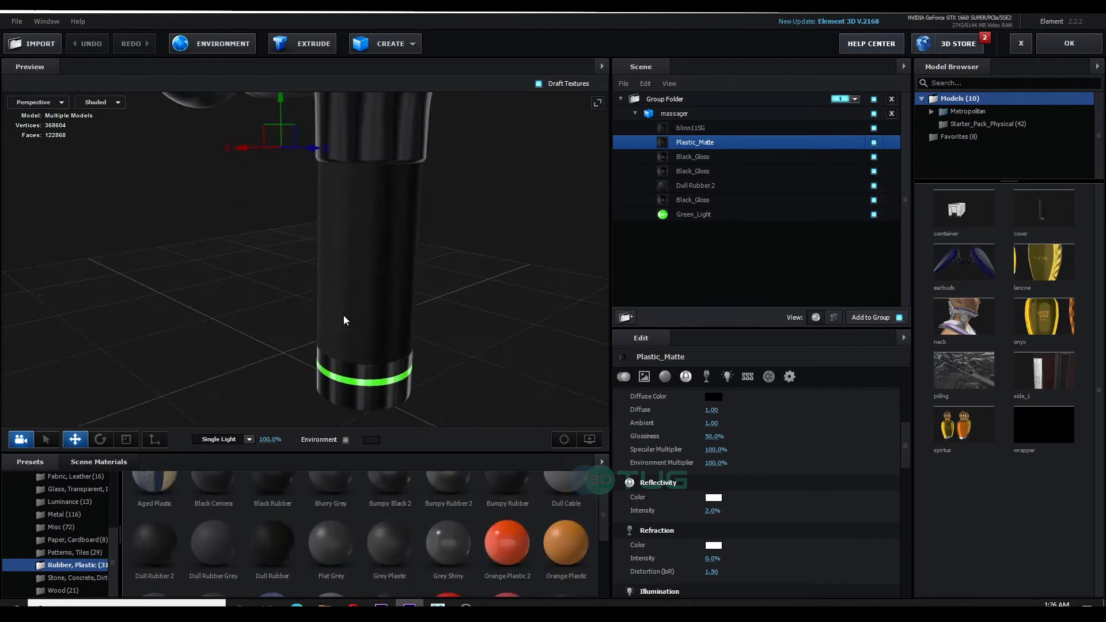
right_click(390, 561)
scroll(365, 279, down, 5)
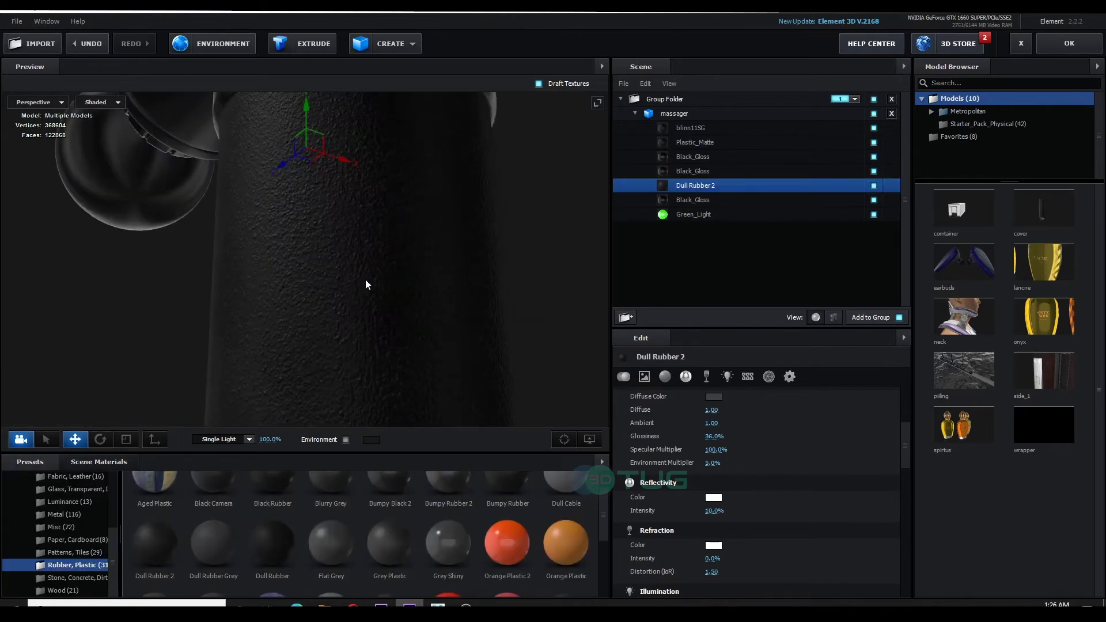
click(708, 457)
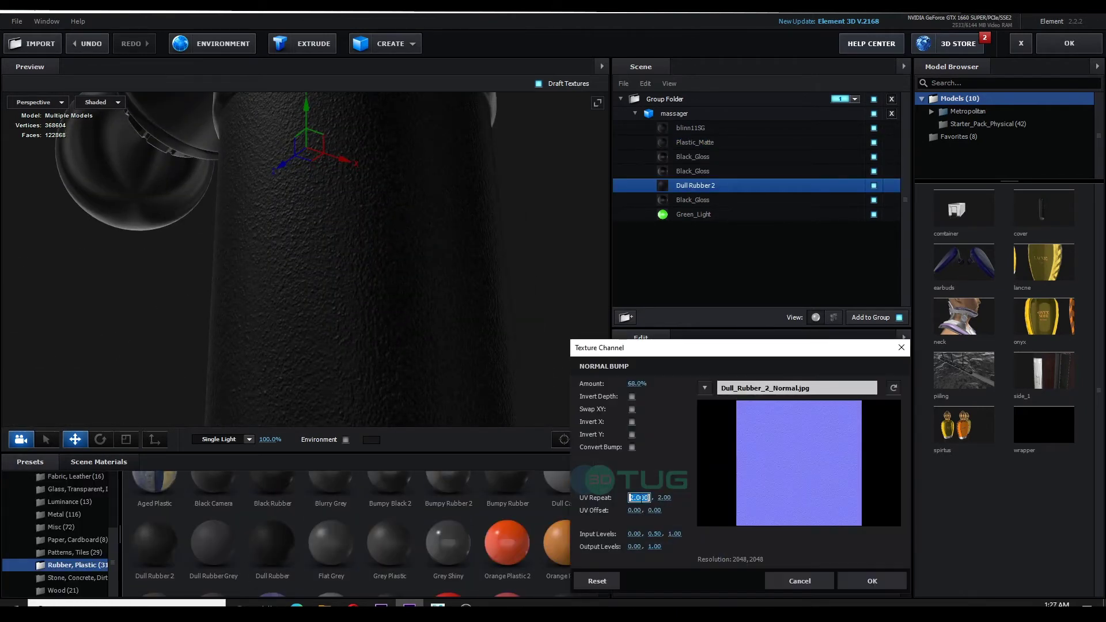
click(837, 580)
scroll(789, 432, down, 3)
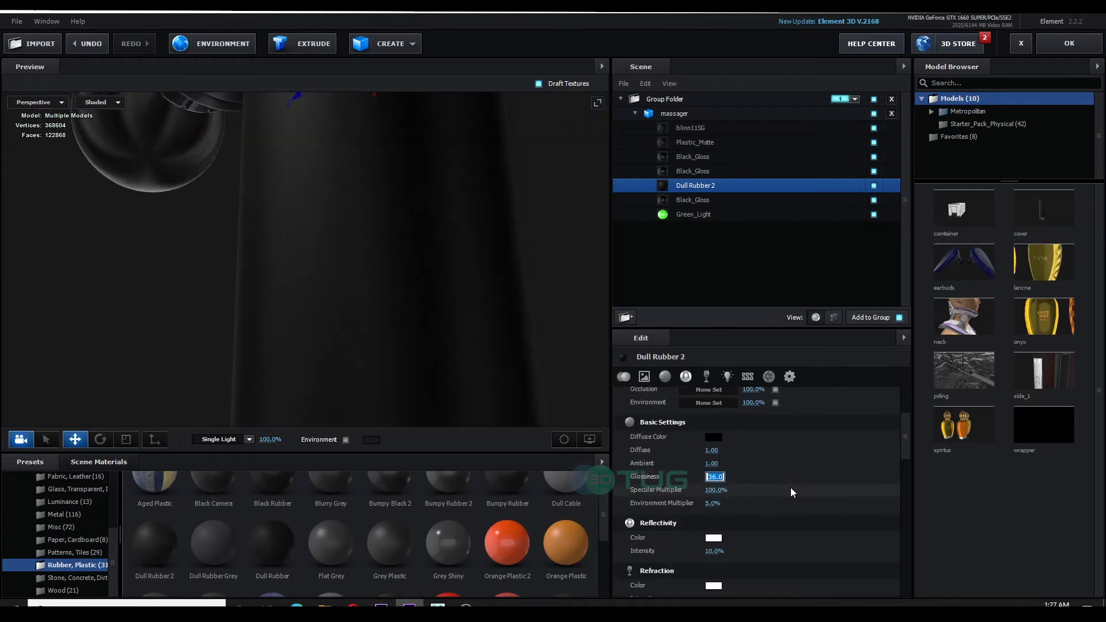
Check the Black_Gloss and blinn11SG materials around the massager, then return to the composition.
click(693, 200)
scroll(351, 341, down, 3)
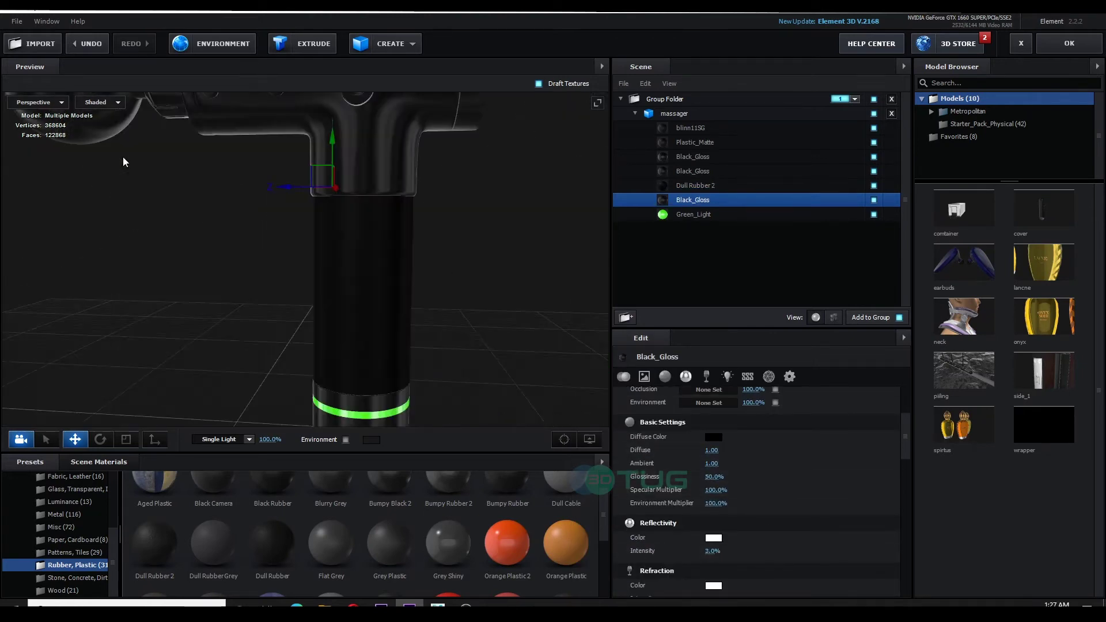
click(350, 342)
scroll(350, 341, up, 3)
drag(350, 341, 335, 317)
scroll(335, 317, down, 5)
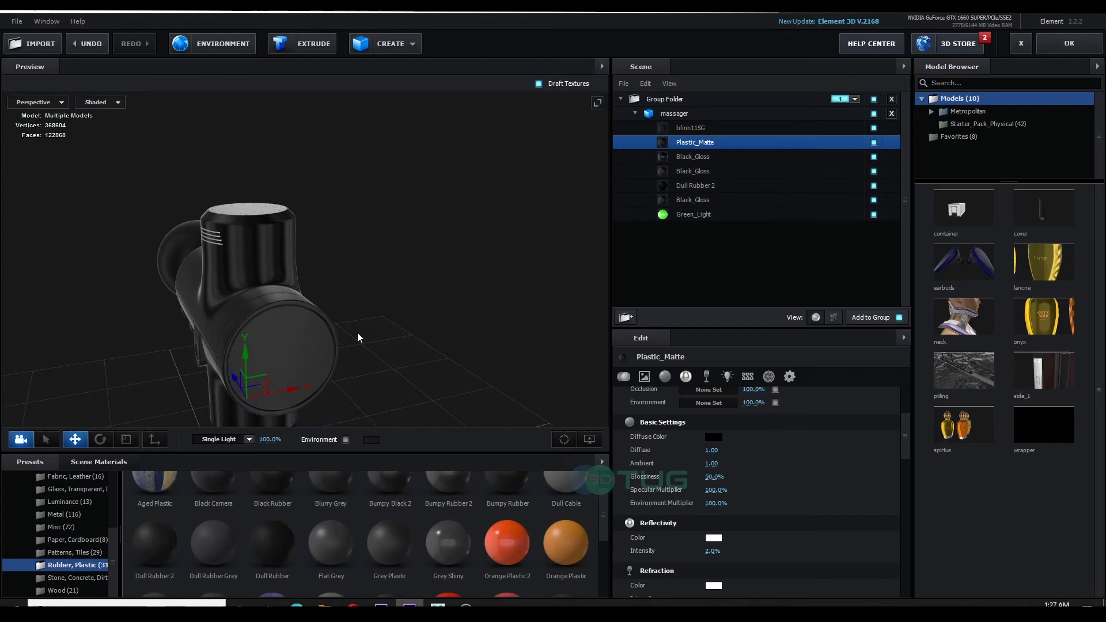
drag(456, 332, 472, 316)
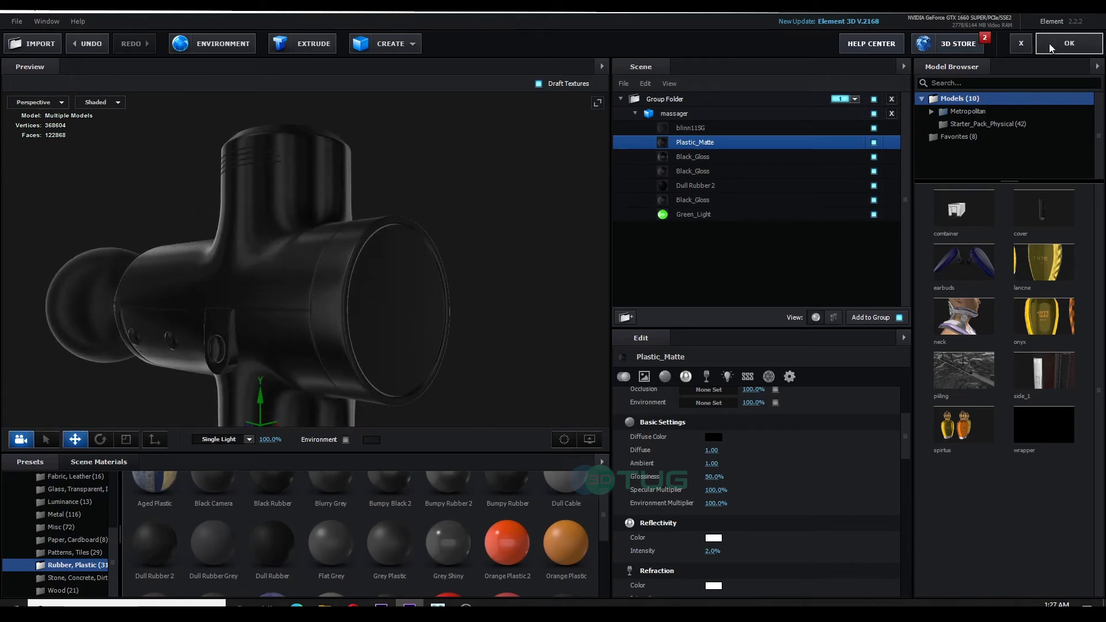
click(1069, 43)
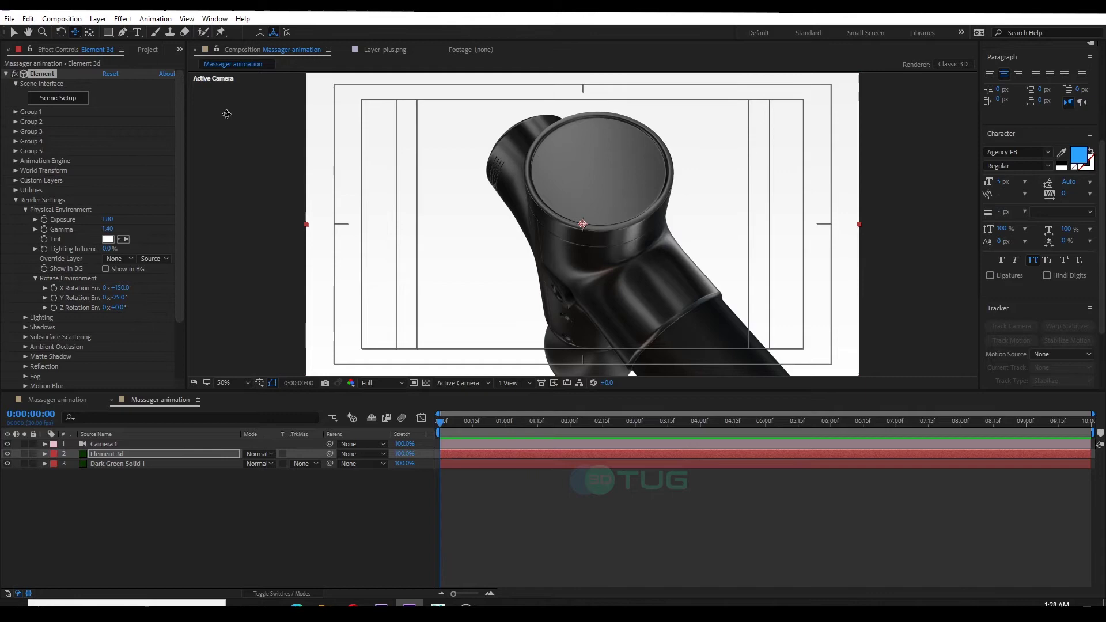
Reopen the Element 3D scene setup and select the handle's Dull Rubber 2 material.
click(67, 102)
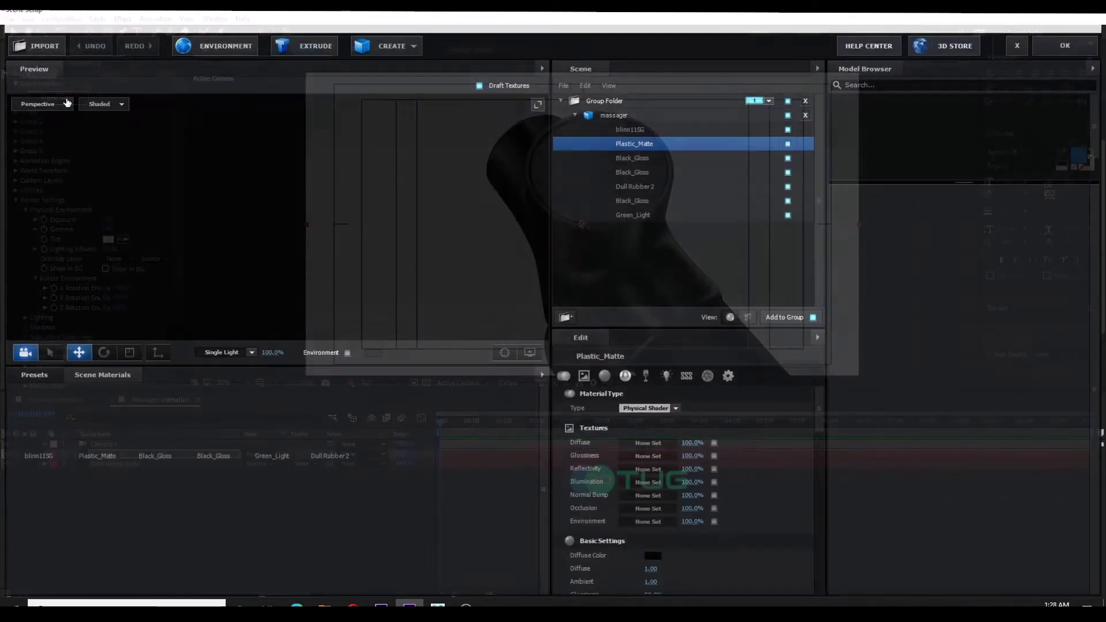
click(67, 102)
drag(509, 360, 452, 355)
click(348, 317)
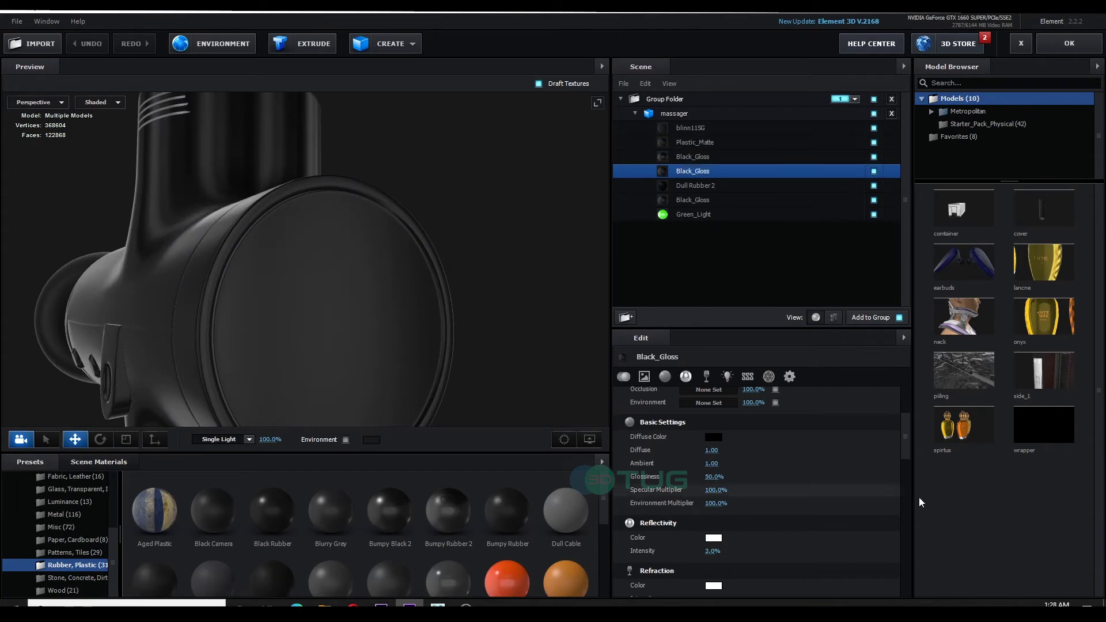
drag(348, 316, 323, 369)
click(325, 374)
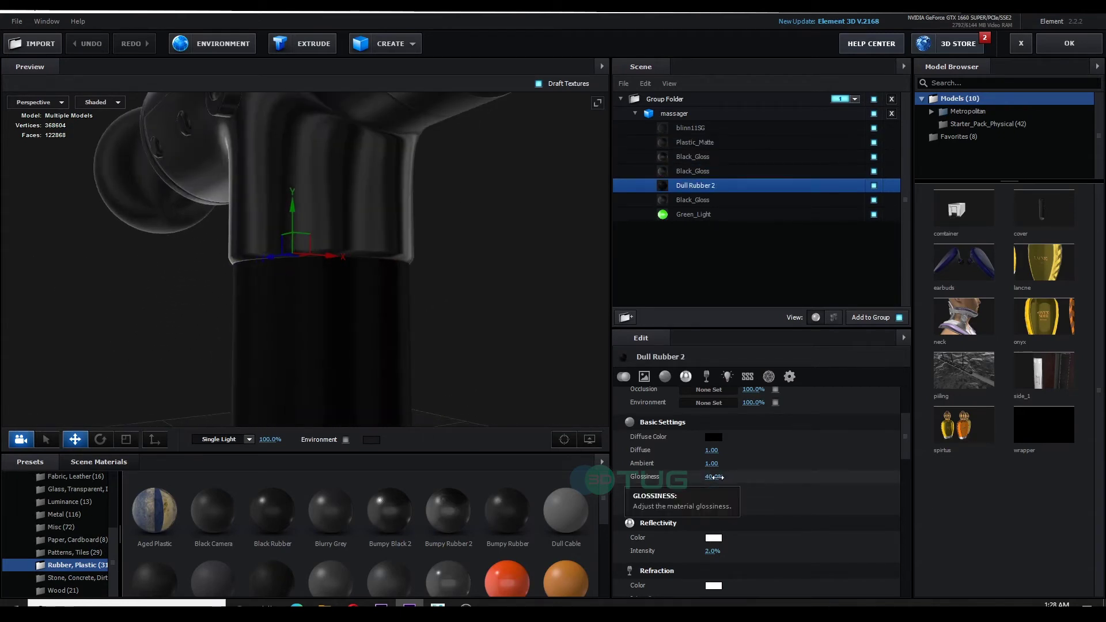
Give Dull Rubber 2 30% glossiness and 4% reflectivity intensity, then apply the changes.
click(714, 476)
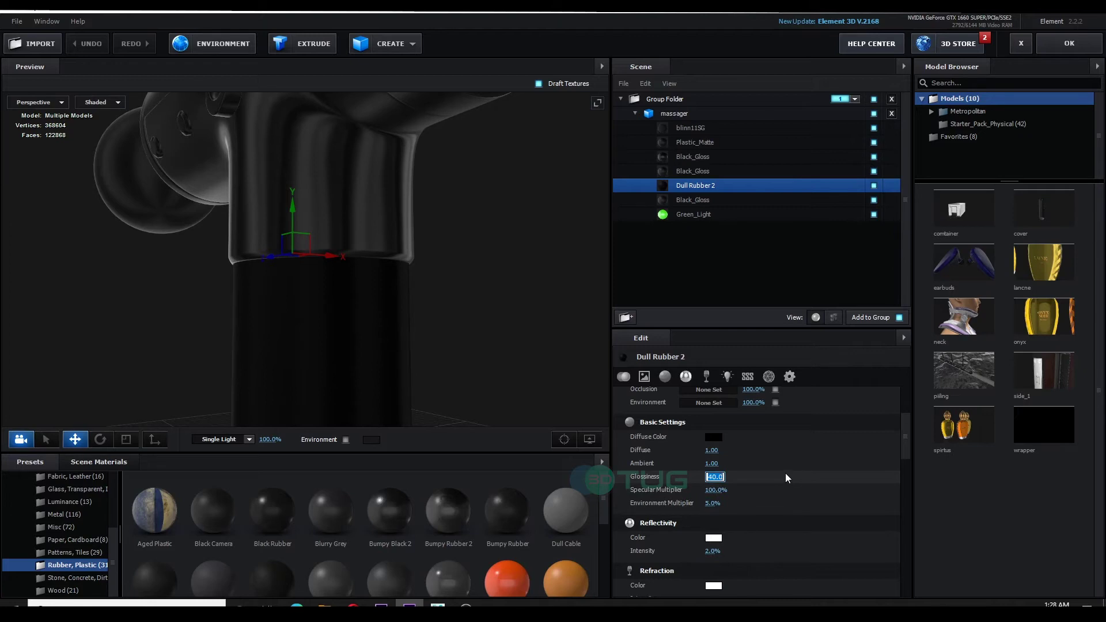
text(30)
key(Return)
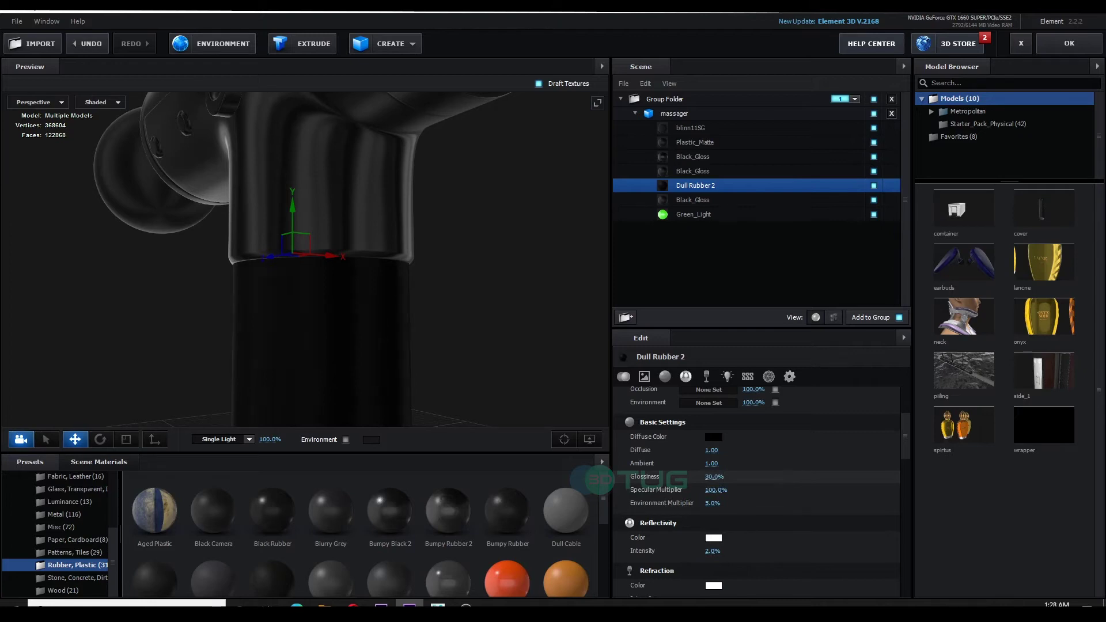
click(713, 551)
text(4)
key(Return)
drag(455, 377, 421, 224)
click(1068, 44)
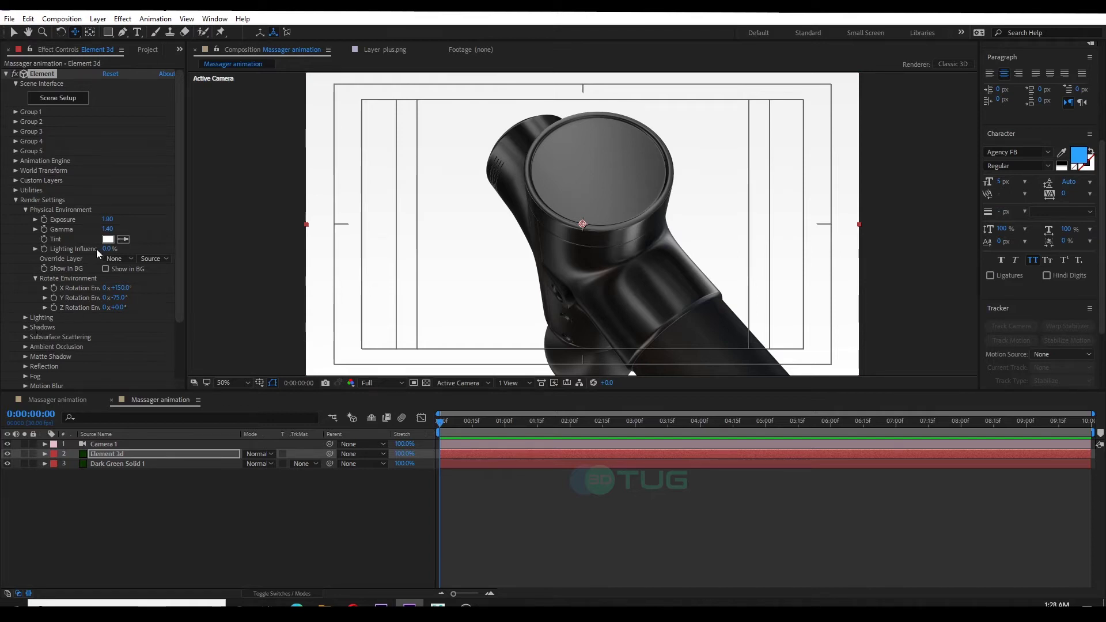
Expand Lighting > Additional Lighting to reveal its Rotation values.
click(23, 320)
click(24, 318)
click(25, 318)
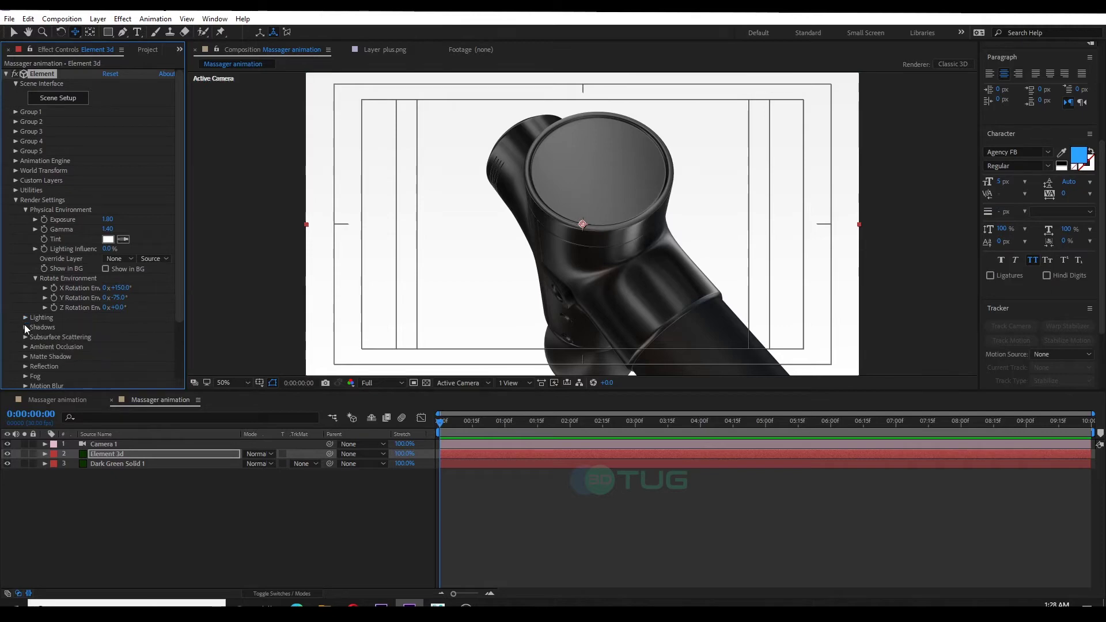
click(25, 318)
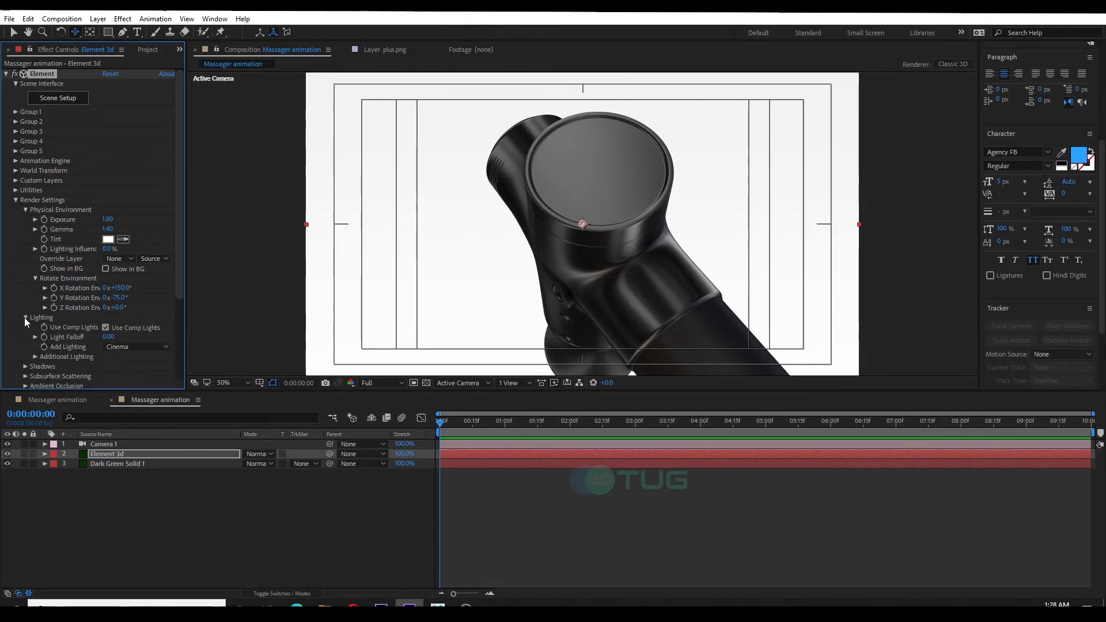
click(24, 317)
click(24, 317)
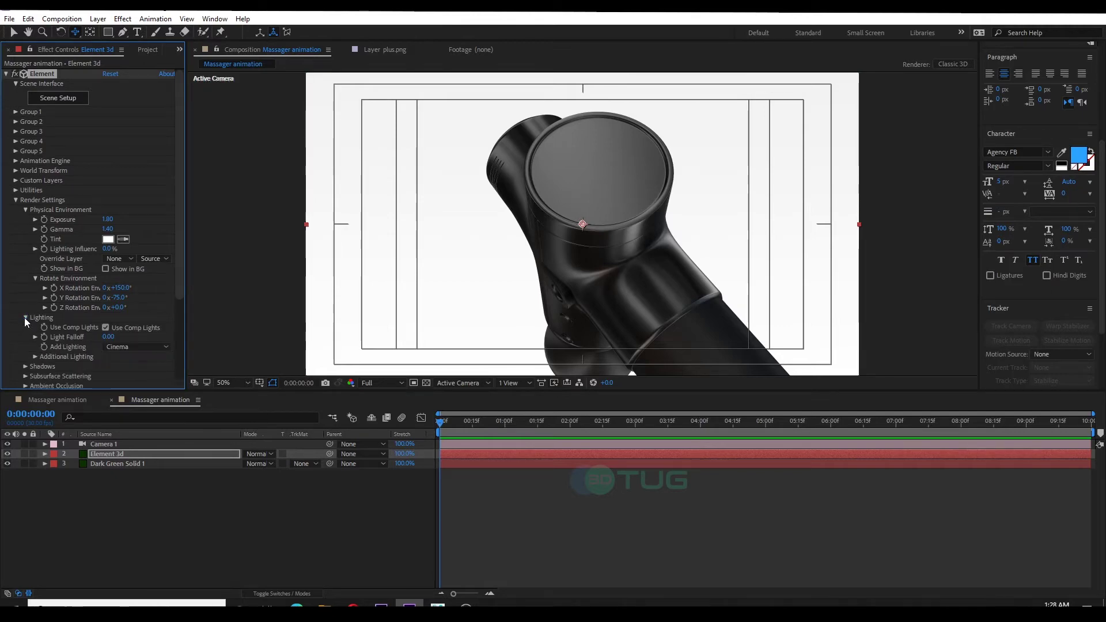
click(35, 357)
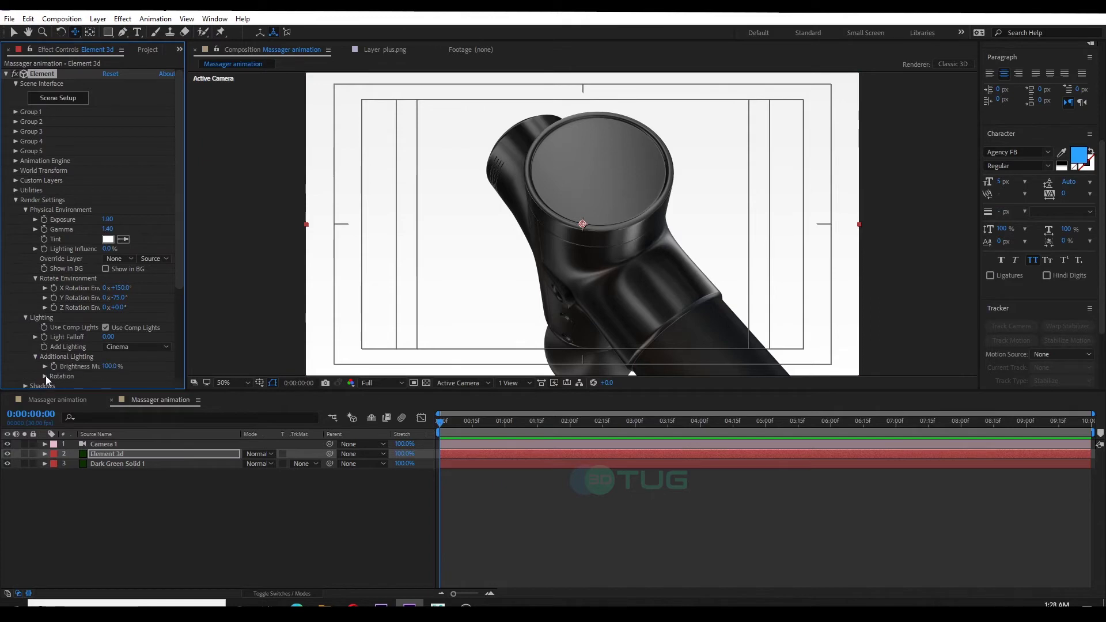
click(45, 376)
scroll(115, 335, down, 4)
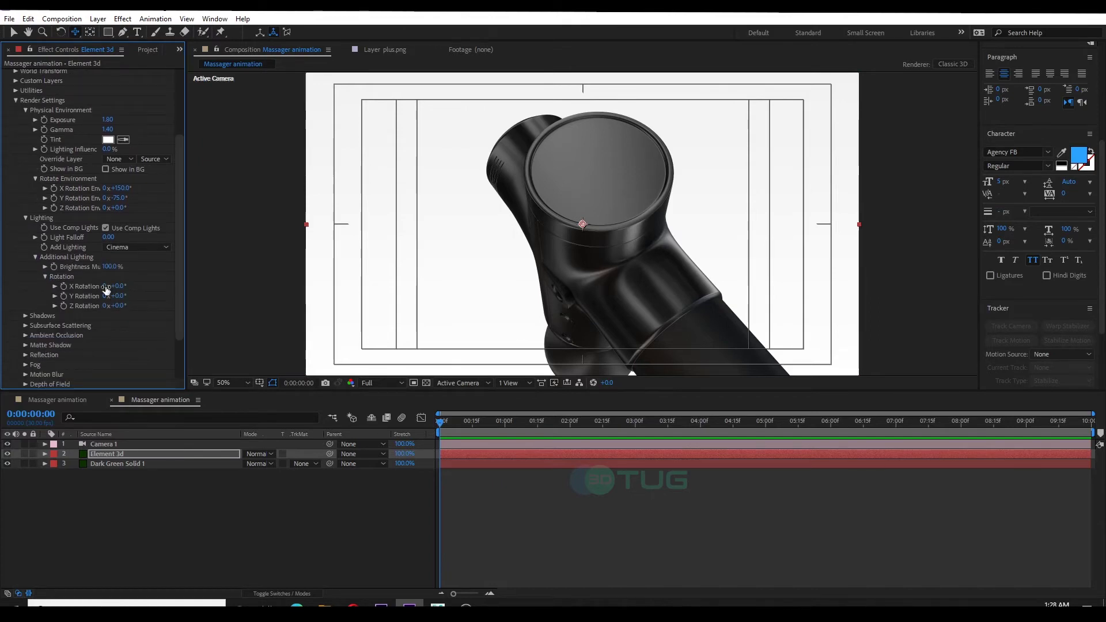
Rotate the additional lighting to 100° on X and deselect the Element 3D layer.
drag(115, 286, 198, 307)
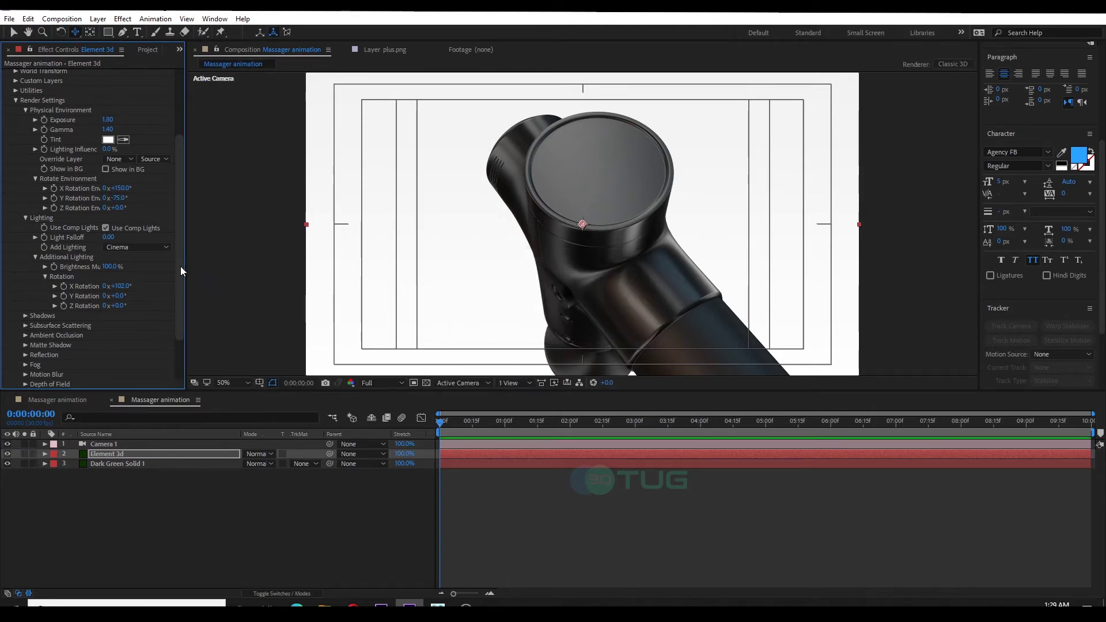
drag(122, 286, 121, 287)
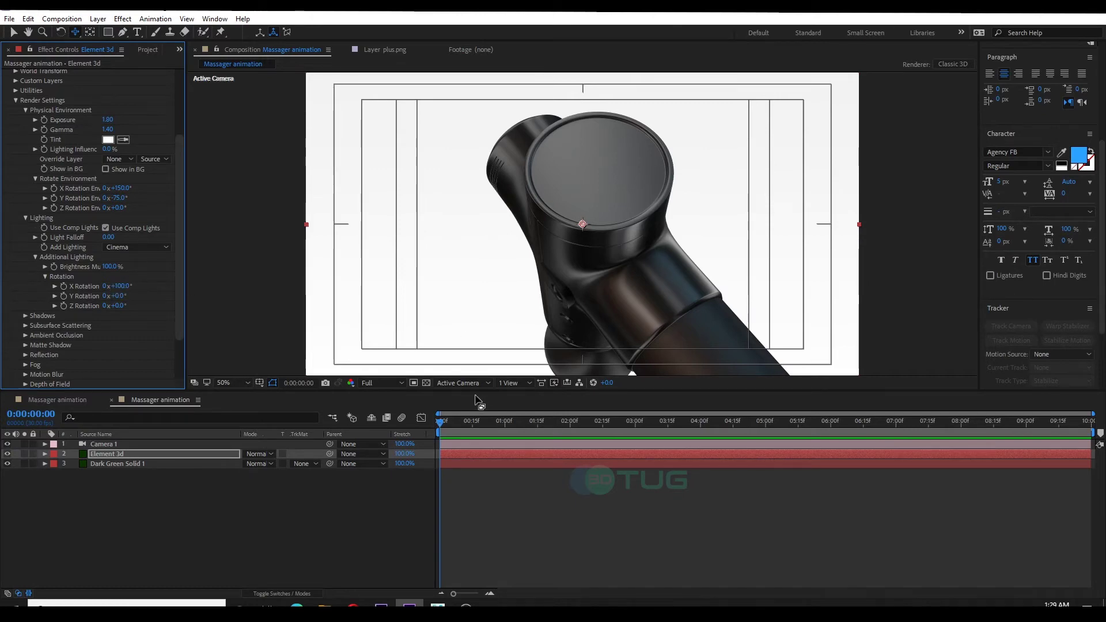
click(178, 492)
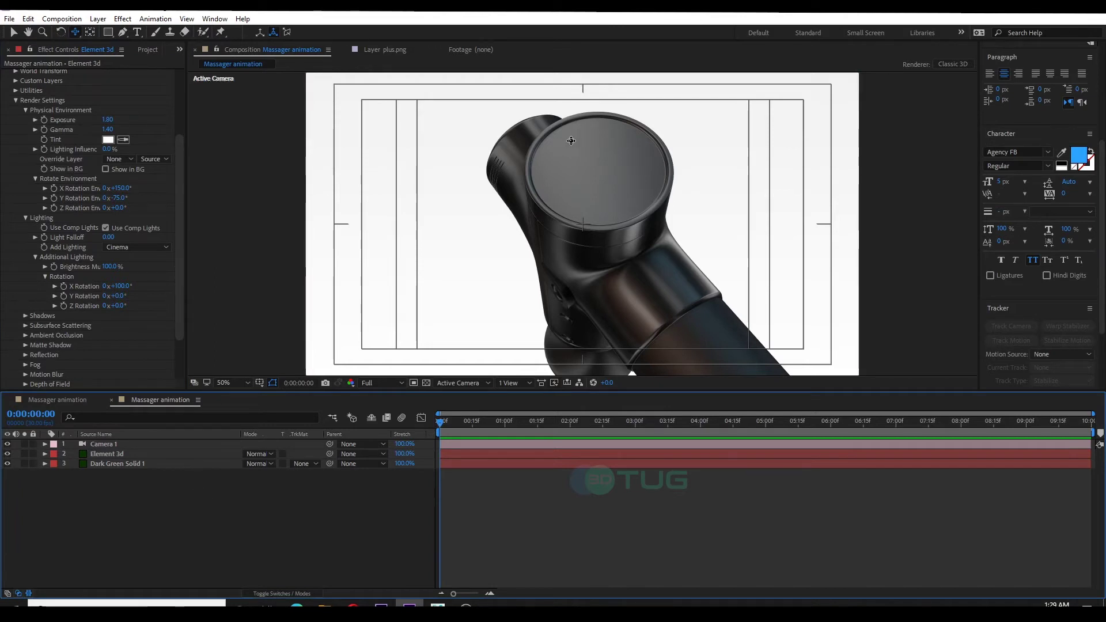
click(13, 33)
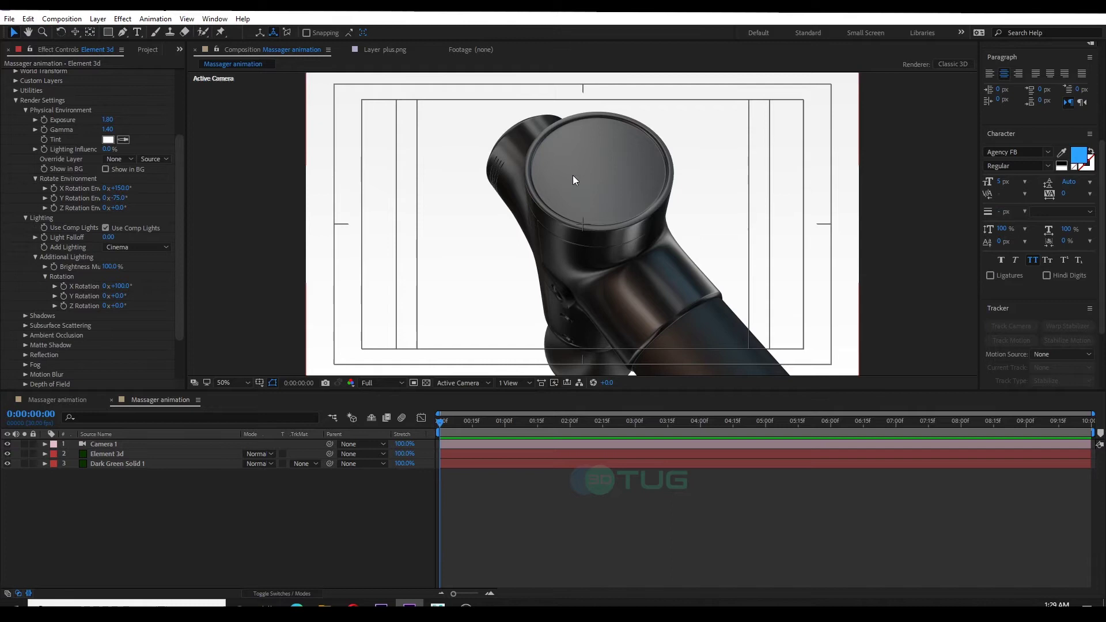
Create a new text layer reading SPEED.
right_click(123, 505)
mouse_move(205, 390)
click(370, 402)
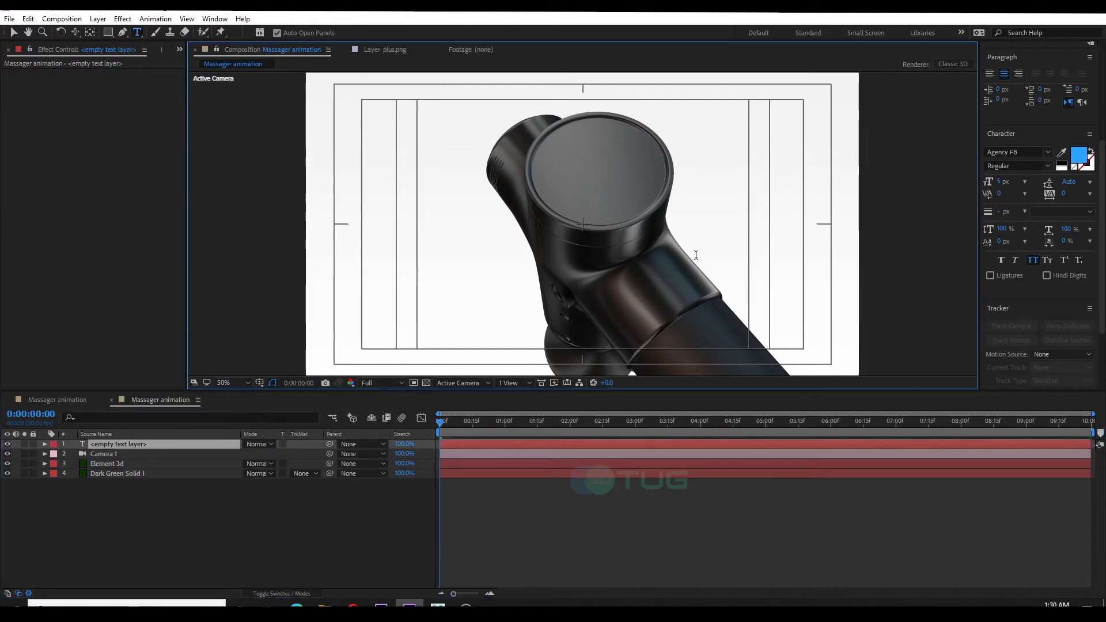
text(SPEED)
key(Escape)
key(v)
Make SPEED a 3D layer and position it at the top of the massager head.
click(307, 444)
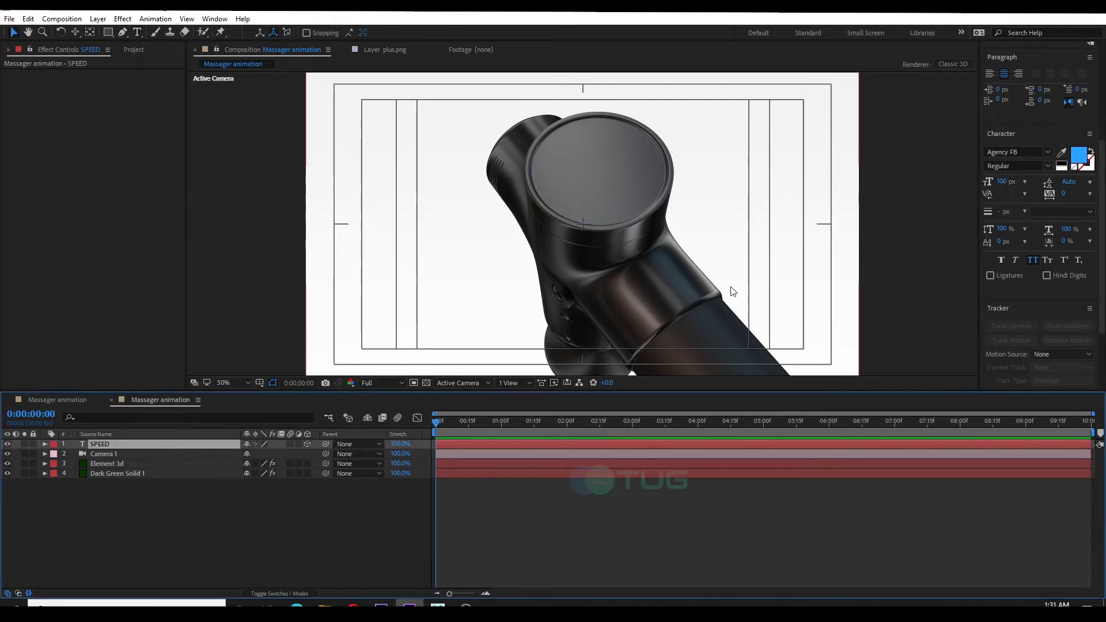
click(461, 382)
click(478, 454)
key(c)
click(13, 32)
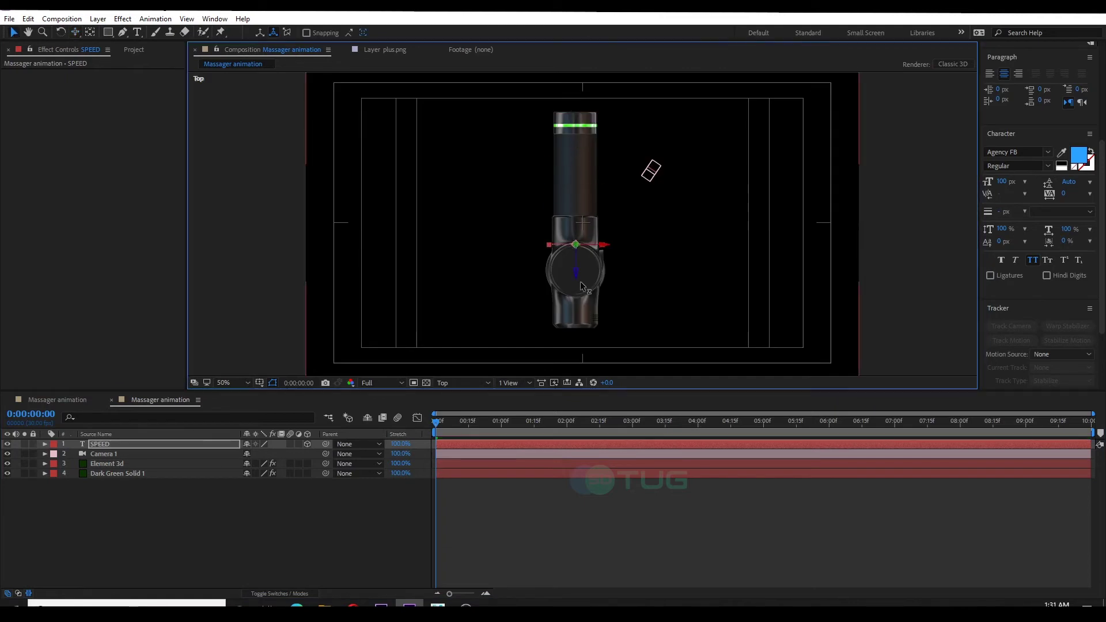
click(460, 382)
click(461, 426)
drag(585, 208, 582, 104)
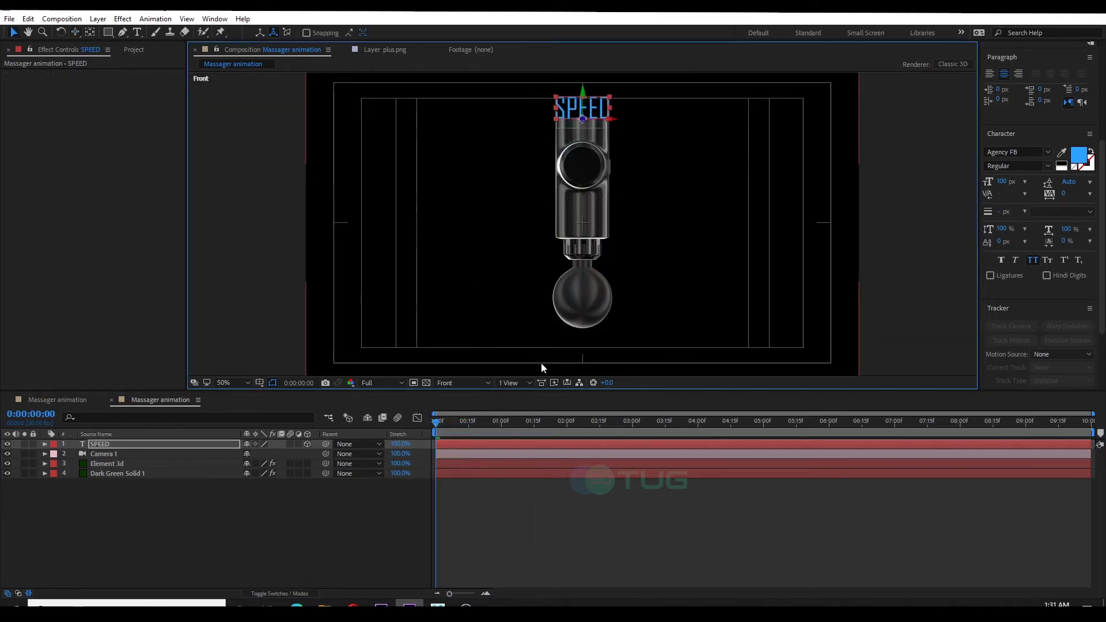
key(F12)
Rotate SPEED flat onto the display and set it to 25 px cyan text.
key(r)
drag(258, 474, 520, 259)
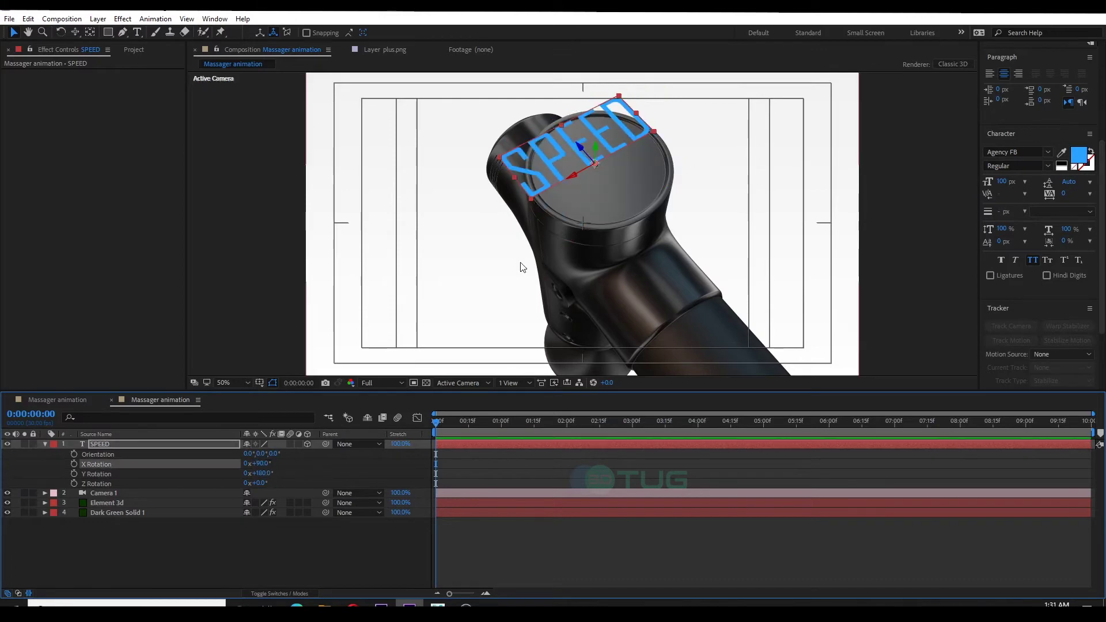
click(1002, 182)
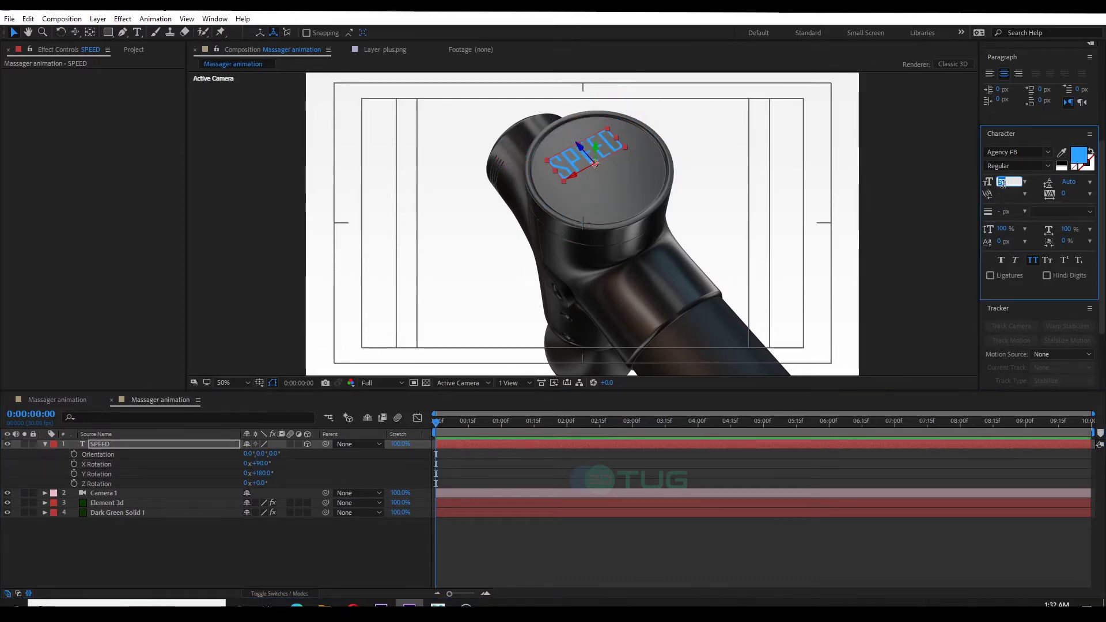
text(25)
key(Return)
click(1078, 154)
click(942, 321)
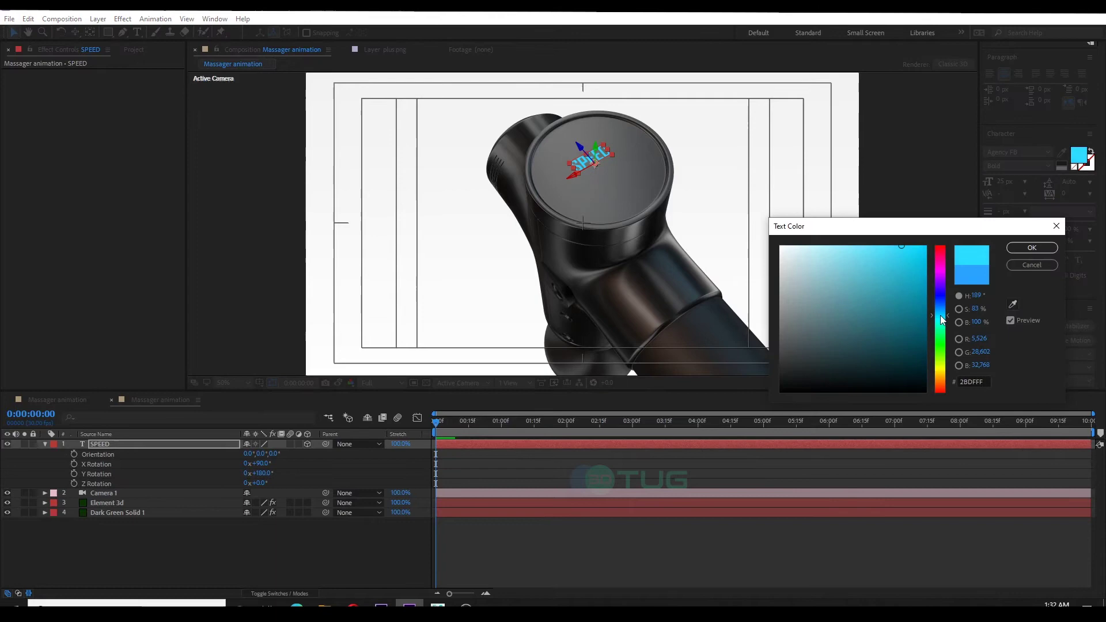
key(Return)
Apply Stylize > Glow to SPEED with Glow Radius 28 and Threshold 28.2%.
click(123, 18)
mouse_move(197, 565)
click(311, 463)
click(111, 104)
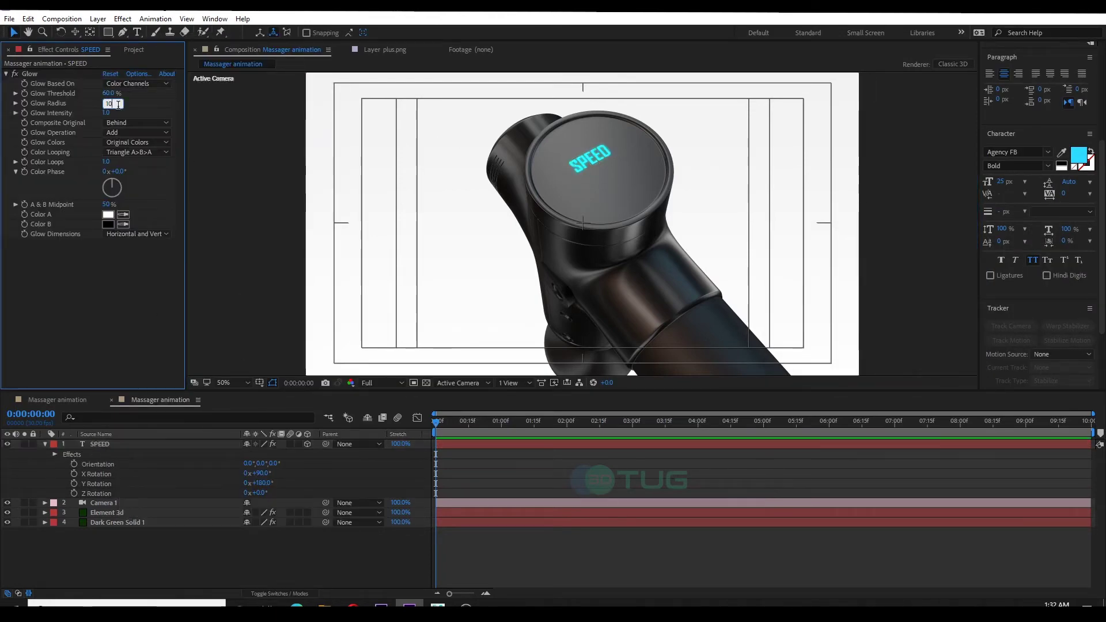
text(28)
key(Return)
drag(109, 93, 98, 94)
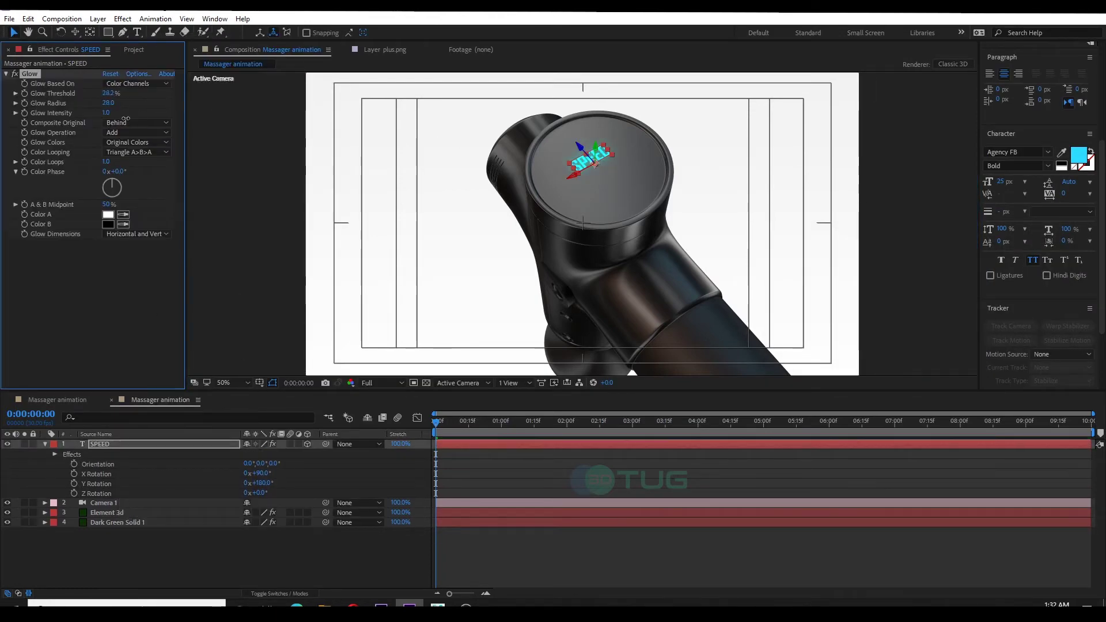
Set SPEED's blend mode to Add, then deselect and collapse the layer.
key(F4)
click(259, 444)
click(271, 207)
click(197, 541)
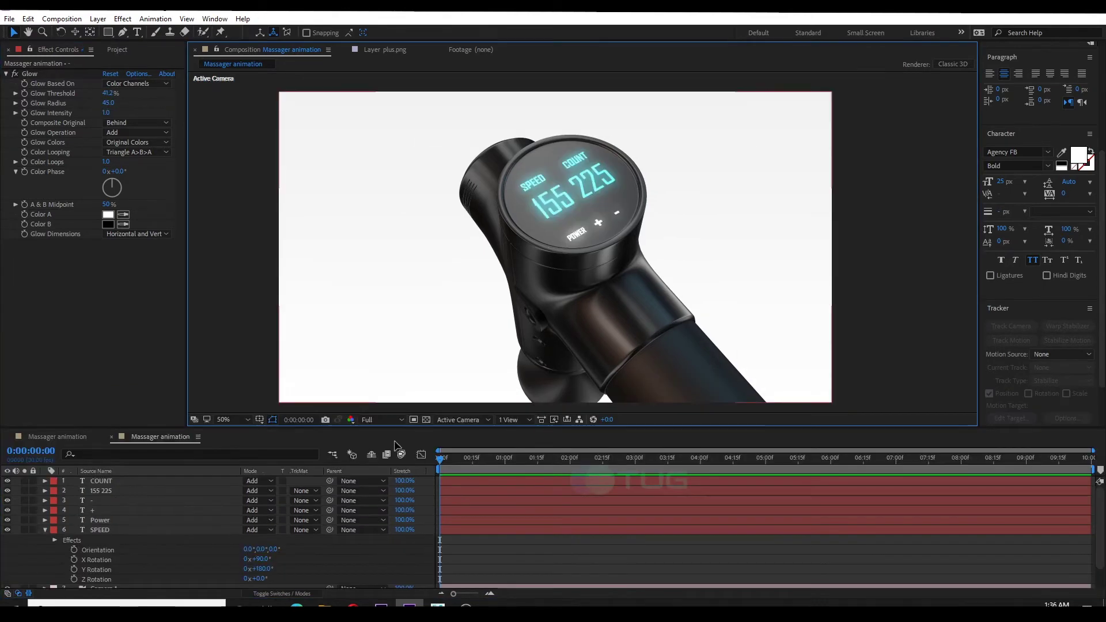
click(45, 530)
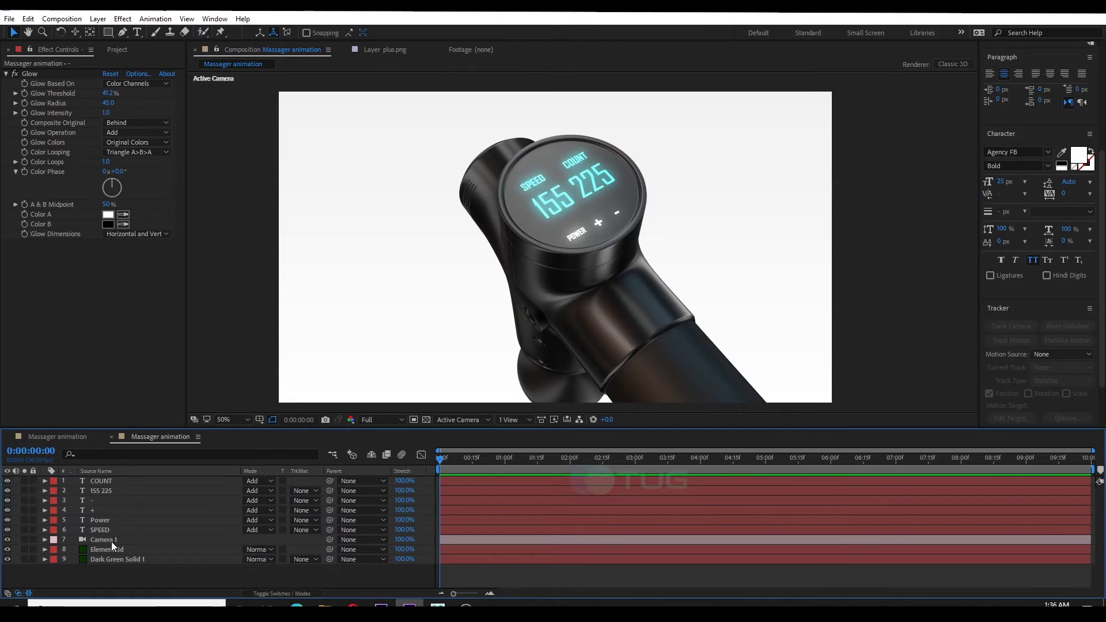
In Element 3D Scene Setup, set the environment texture's horizontal UV Repeat to 4.
click(112, 544)
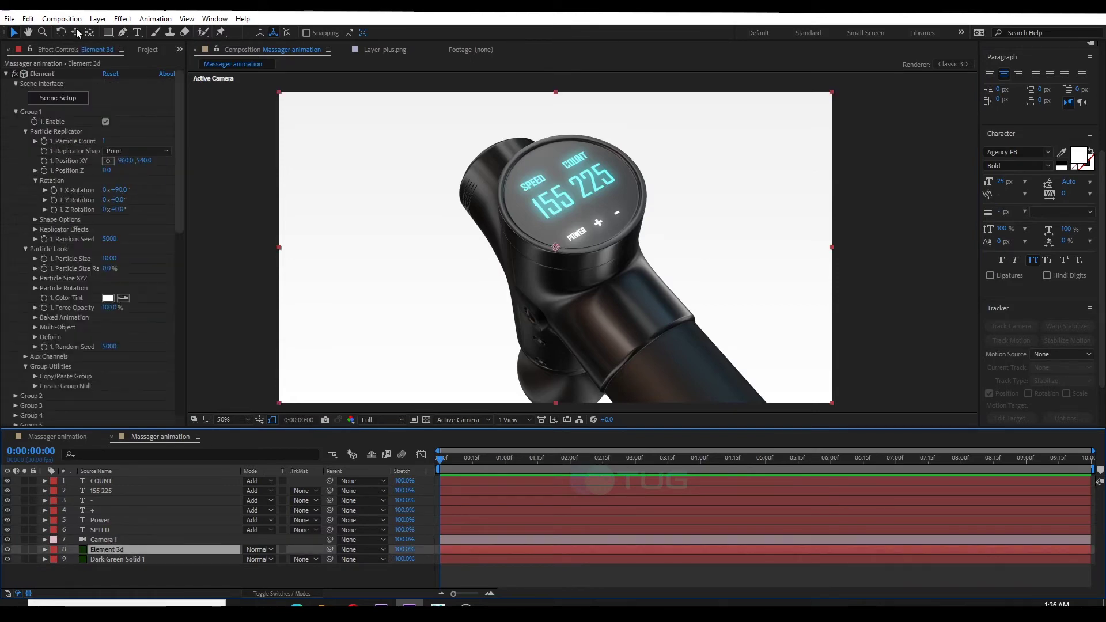
click(79, 101)
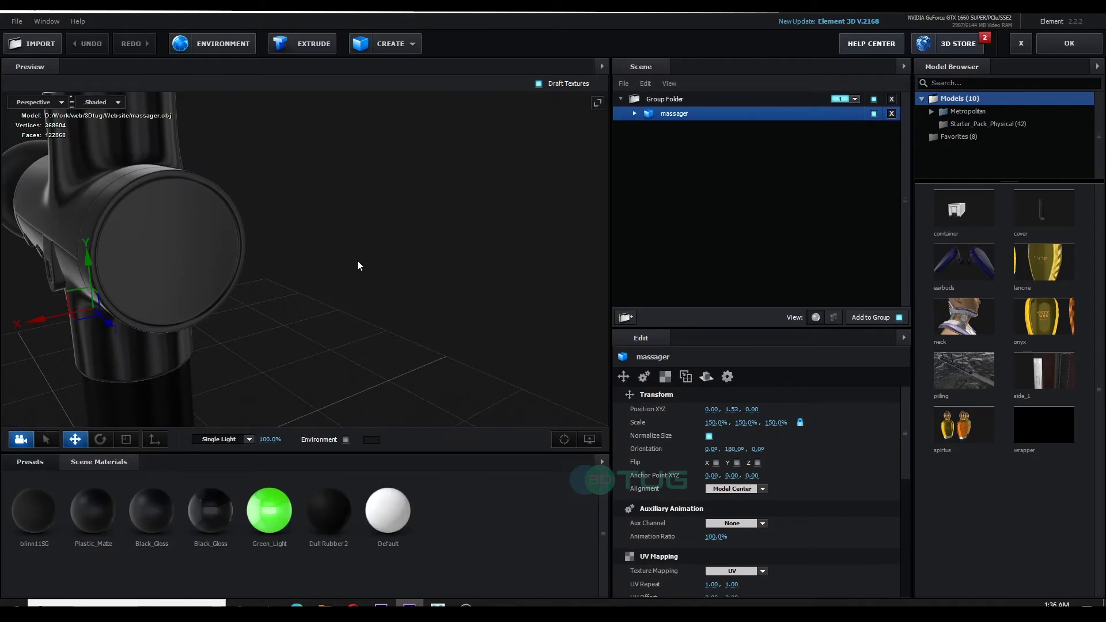
drag(361, 264, 309, 94)
click(223, 44)
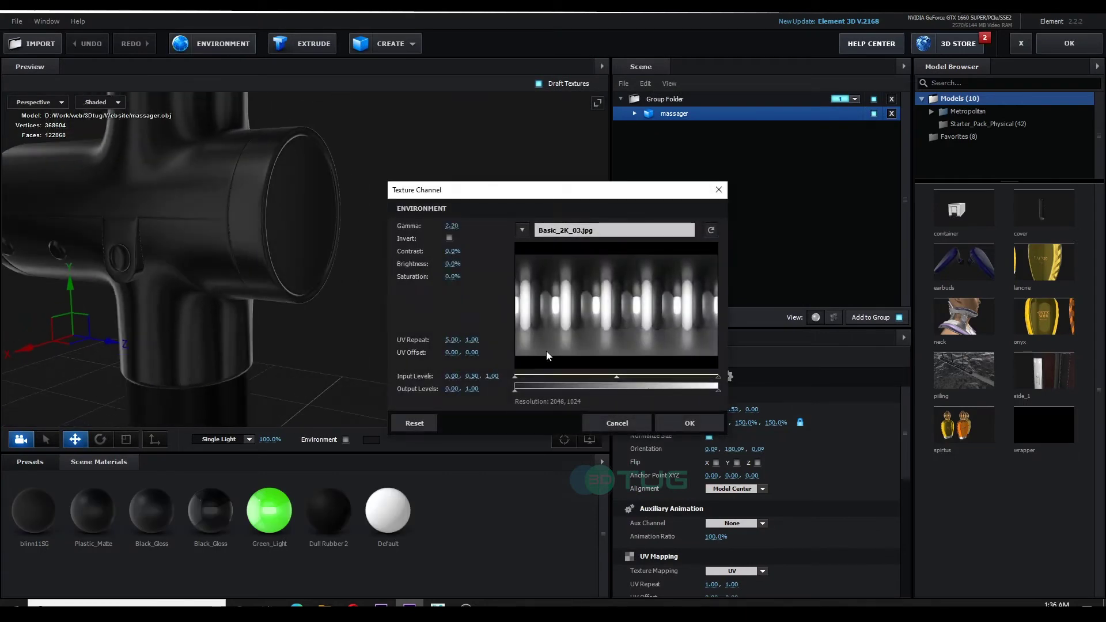
click(449, 340)
text(4)
key(Return)
click(691, 423)
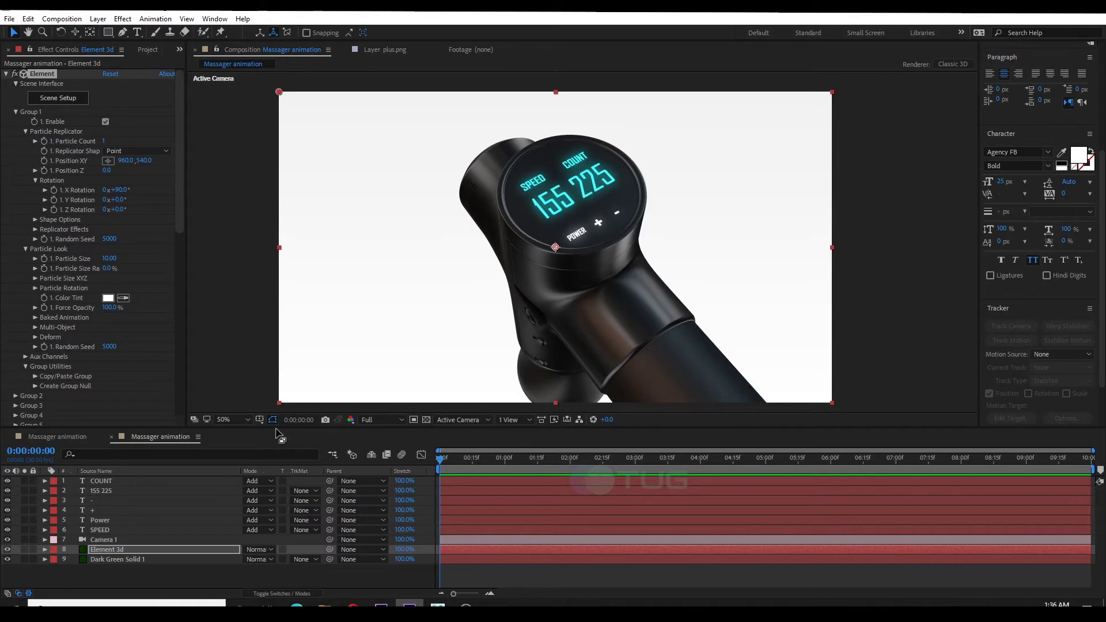
Change the environment UV Repeat X to 3.5 and return to After Effects.
click(55, 99)
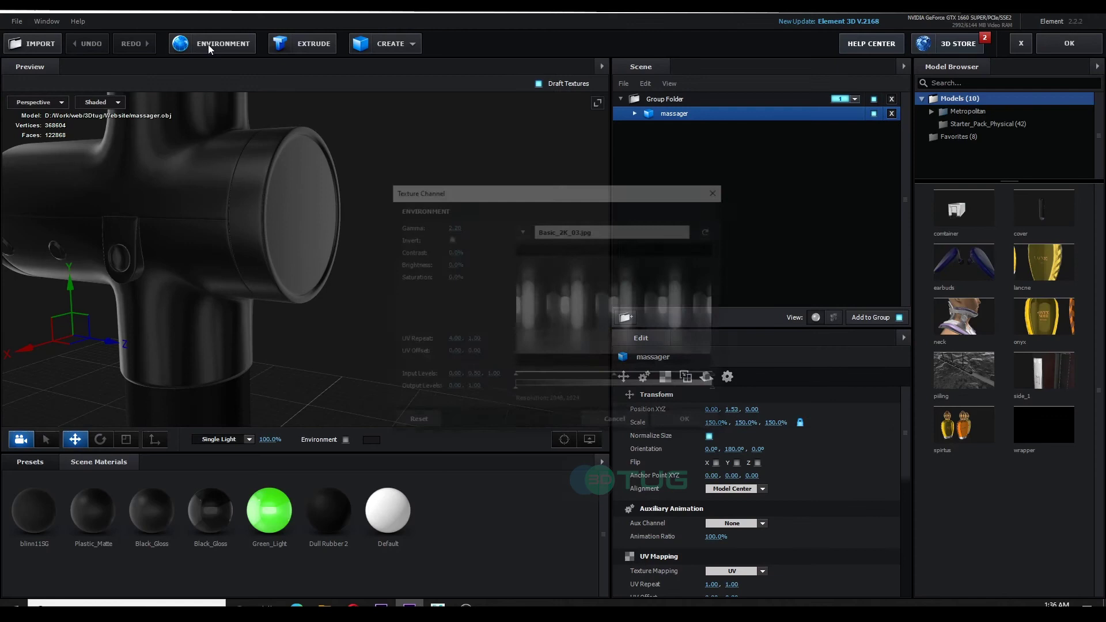
click(448, 339)
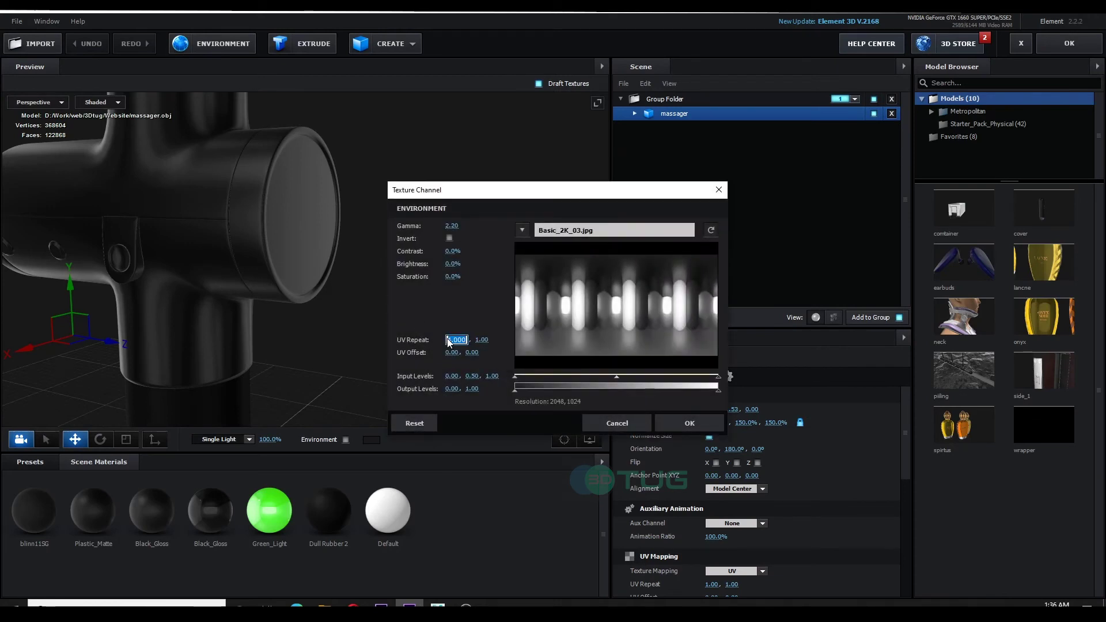
text(3.5)
key(Return)
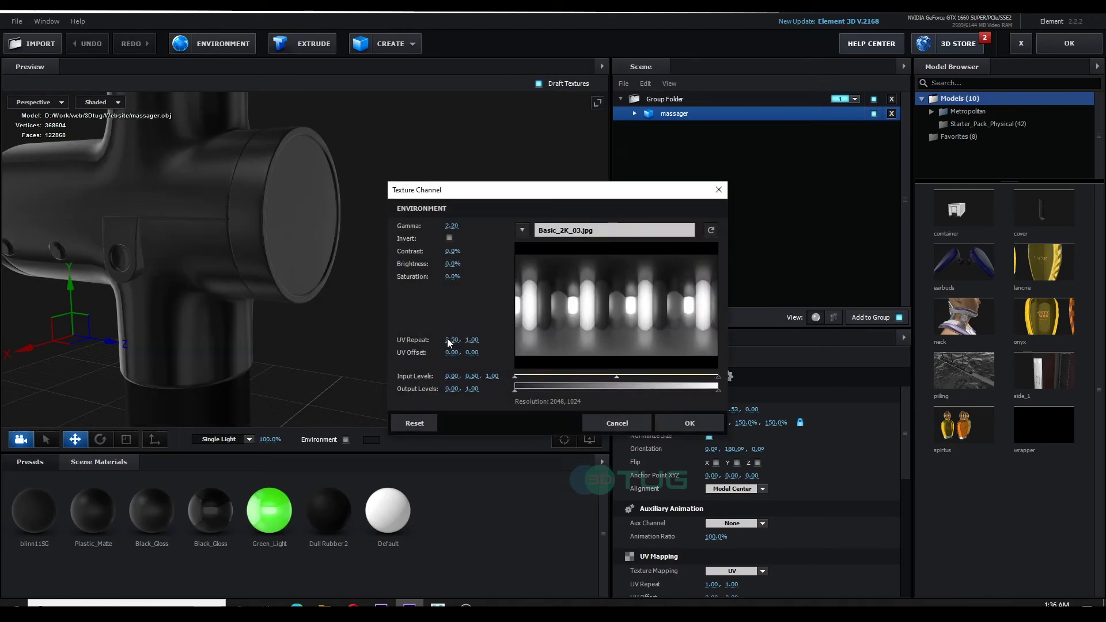
click(690, 423)
click(1069, 44)
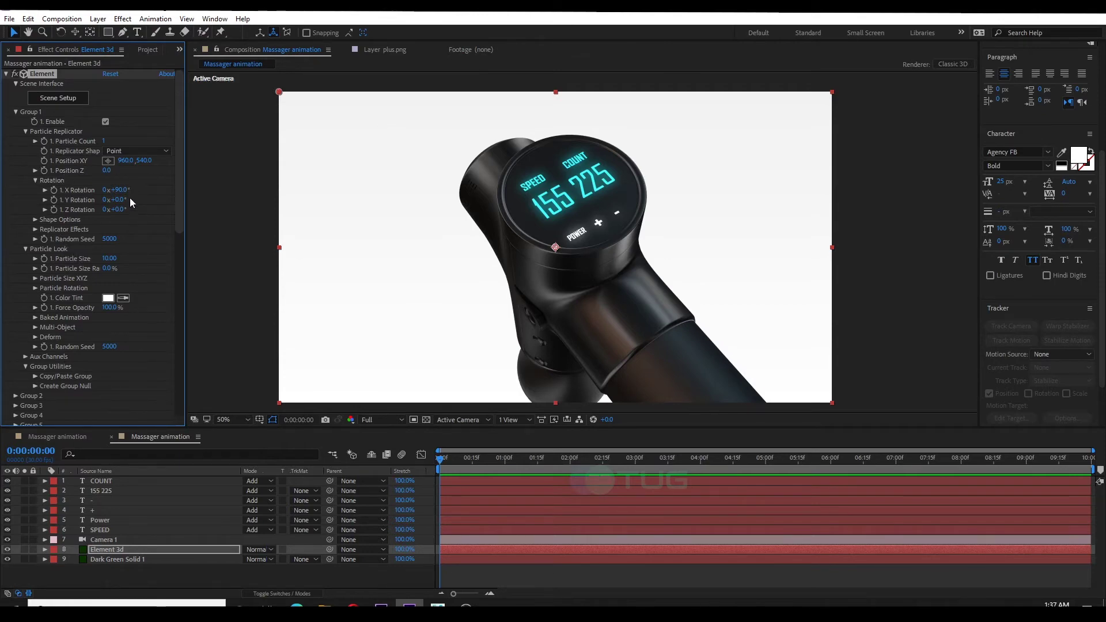
Rotate the Element 3D environment to X 150° and Y 29°, trying 0° and 80° along the way.
scroll(139, 244, down, 10)
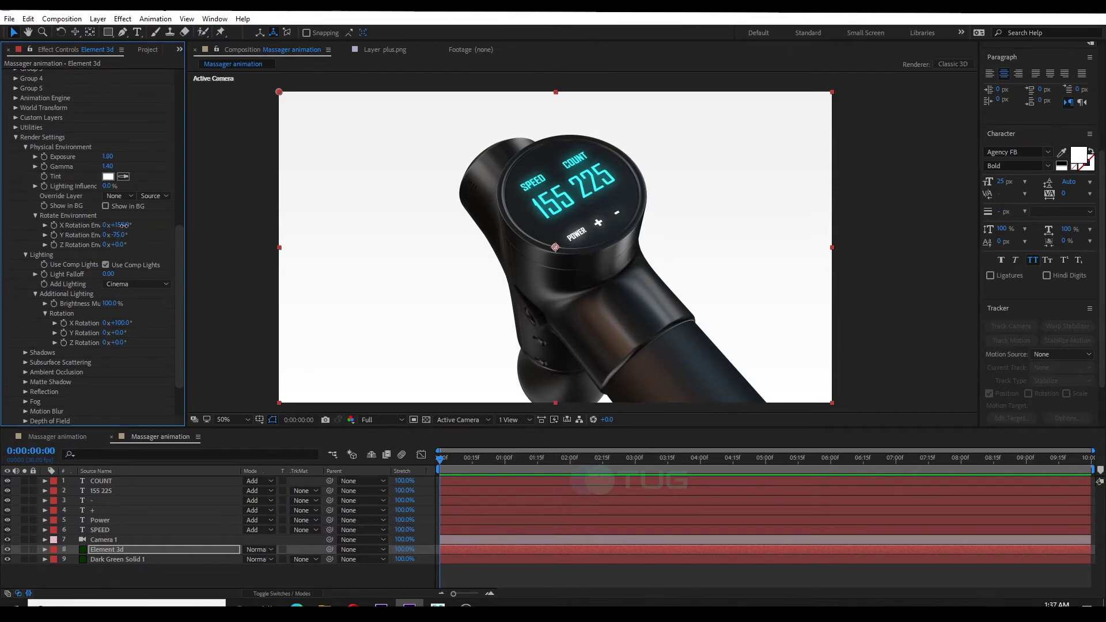
mouse_move(124, 225)
mouse_down()
mouse_move(73, 231)
mouse_move(169, 239)
mouse_move(133, 238)
mouse_up()
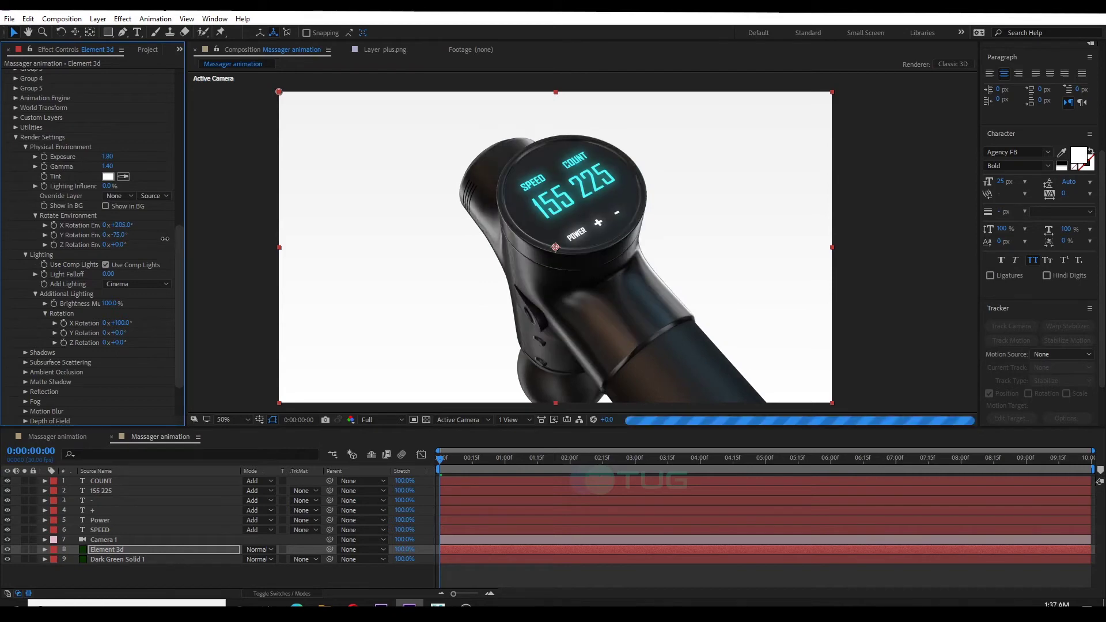
click(122, 235)
text(0)
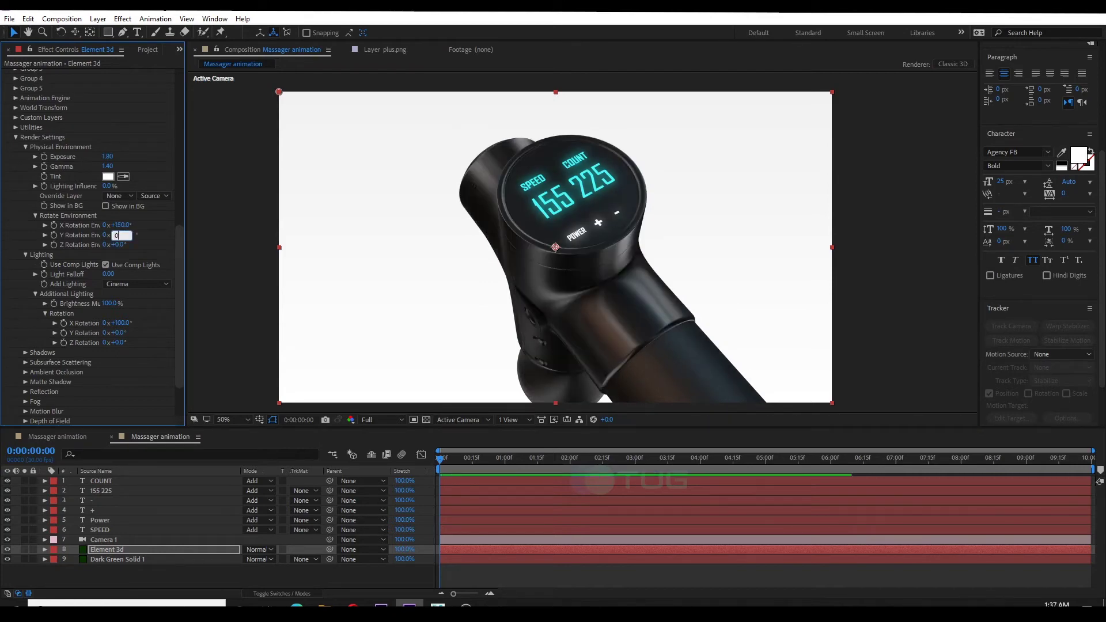
key(Return)
click(120, 235)
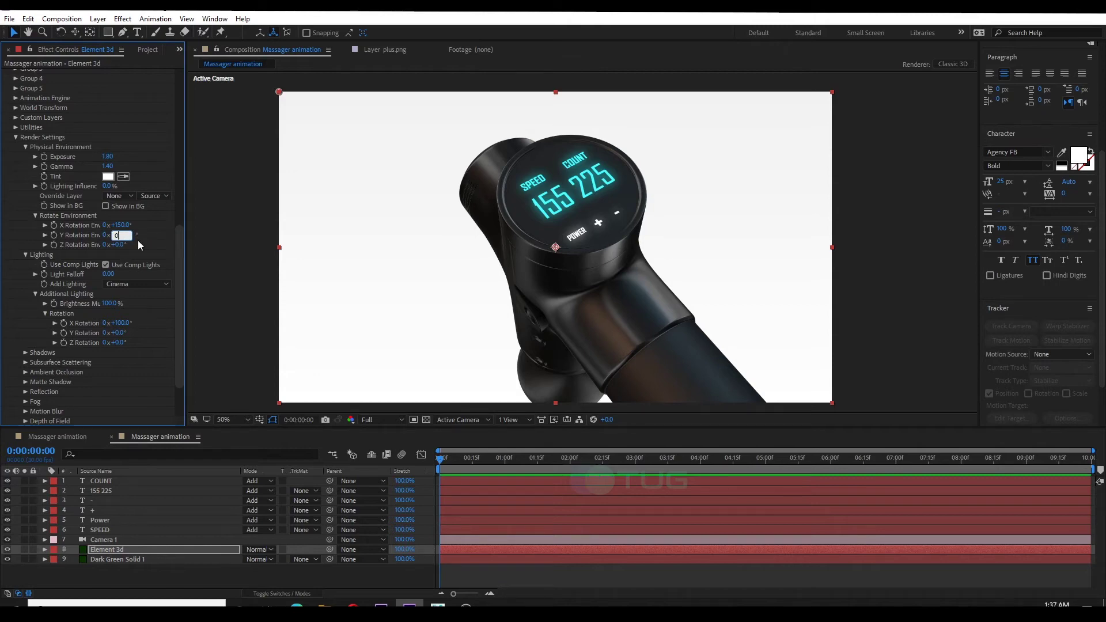
text(80)
key(Return)
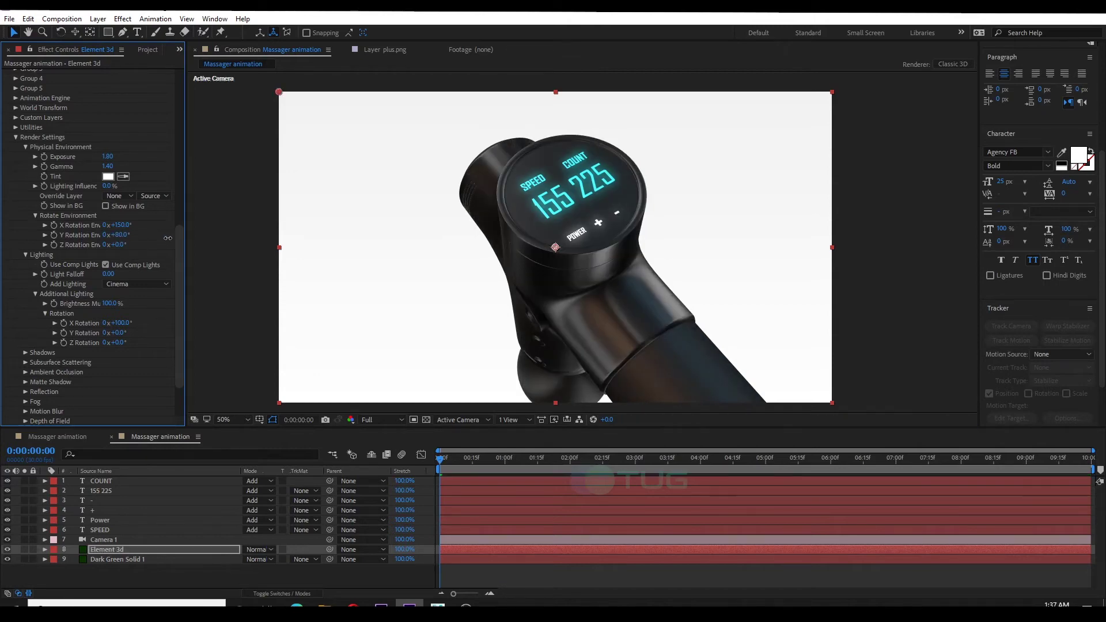
drag(168, 238, 140, 241)
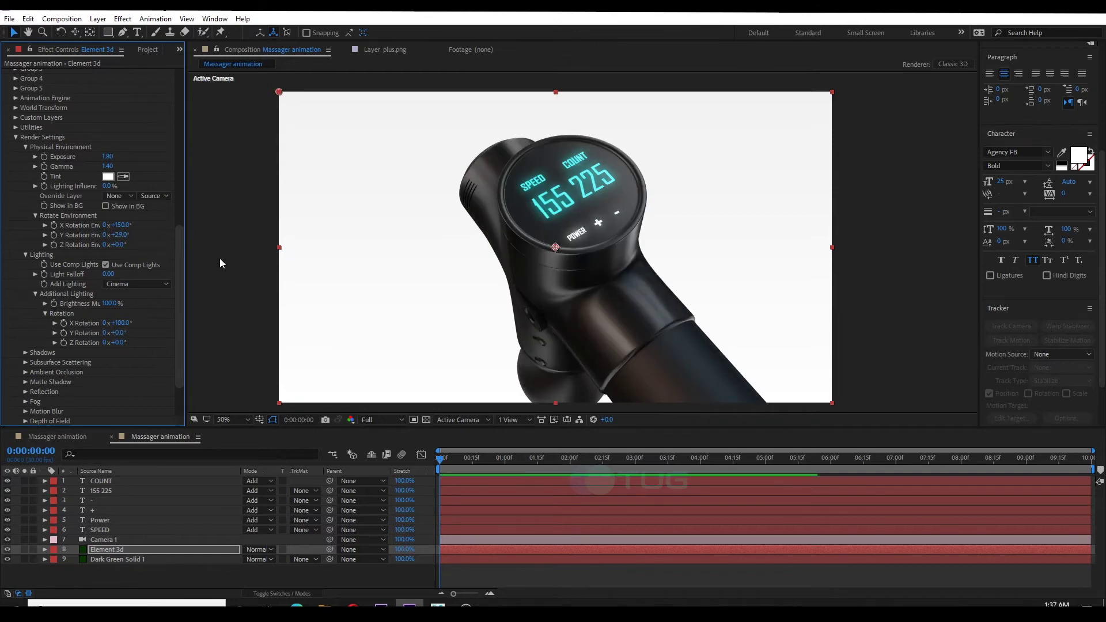
click(243, 226)
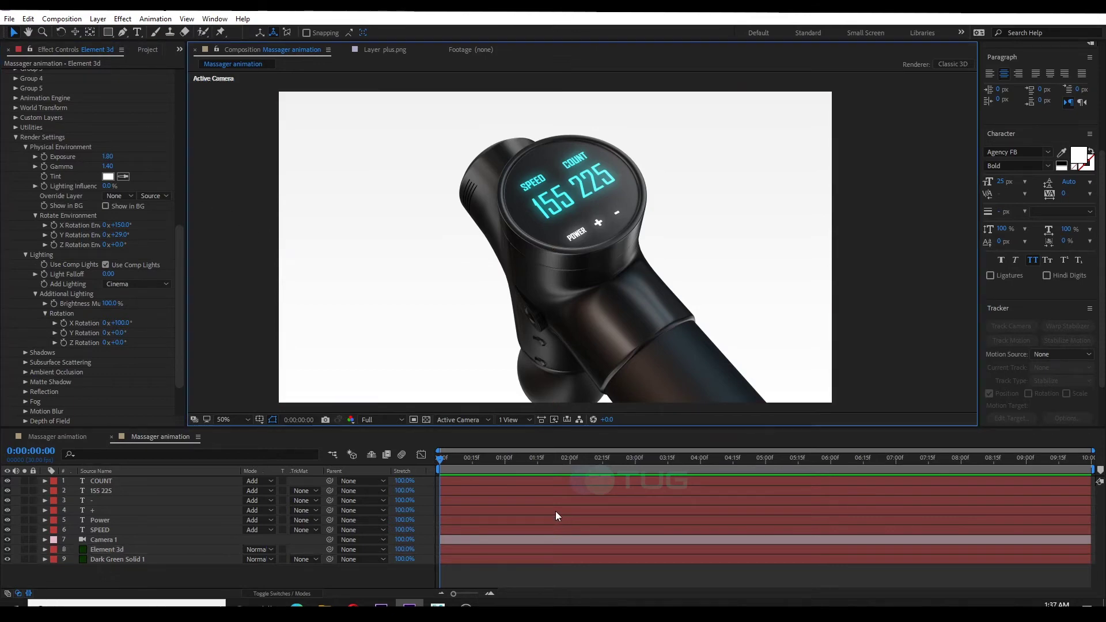
Move Camera 1 to the top of the layer stack.
click(458, 539)
drag(112, 541, 112, 479)
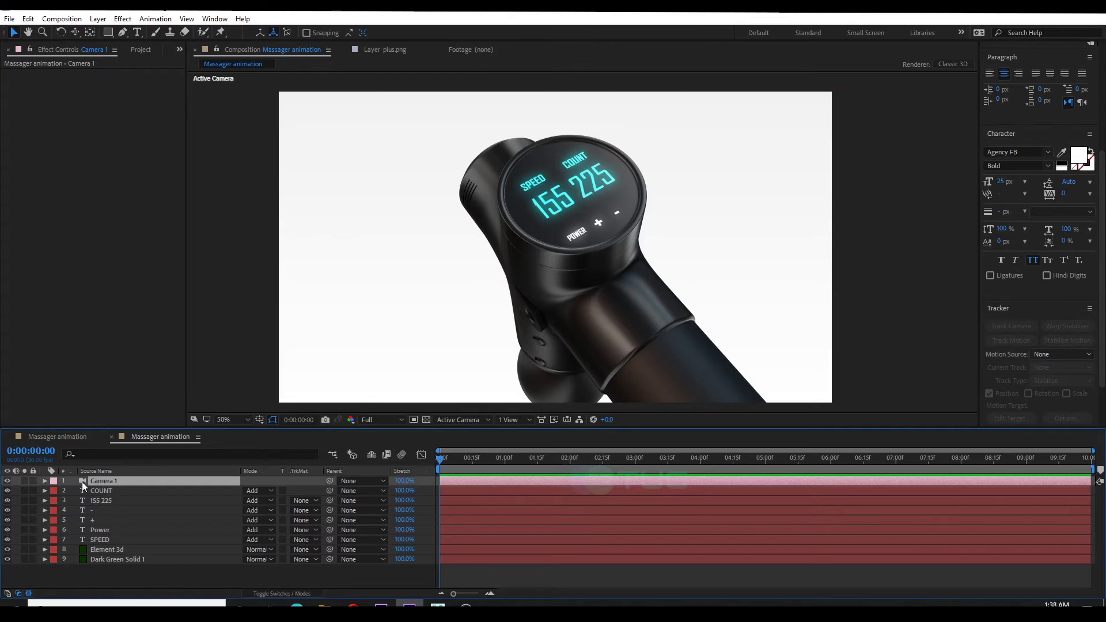
click(45, 482)
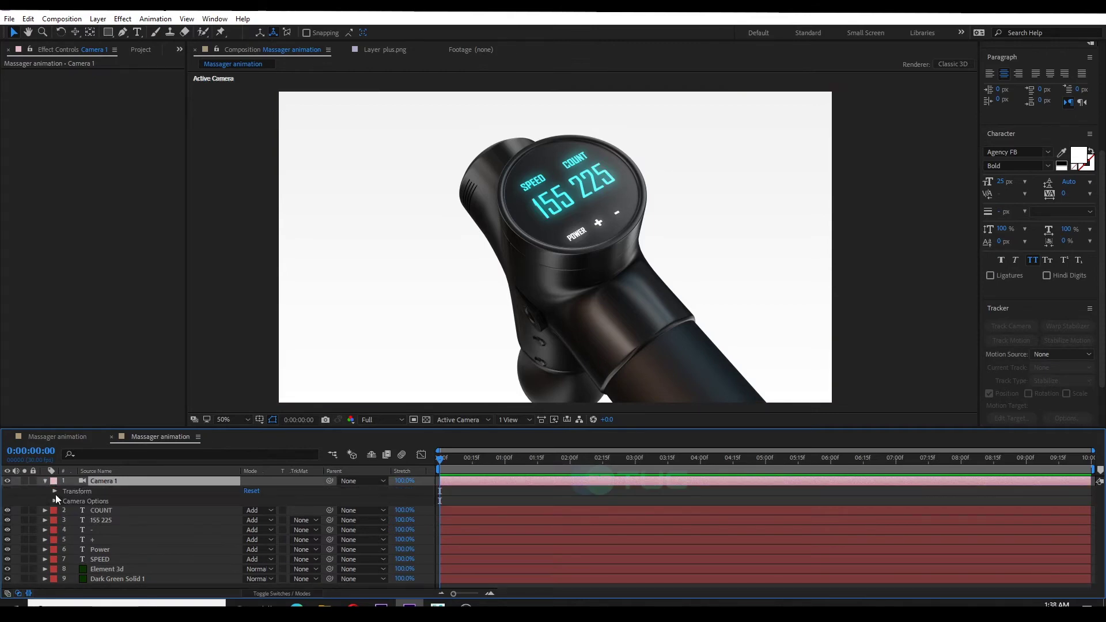
click(56, 500)
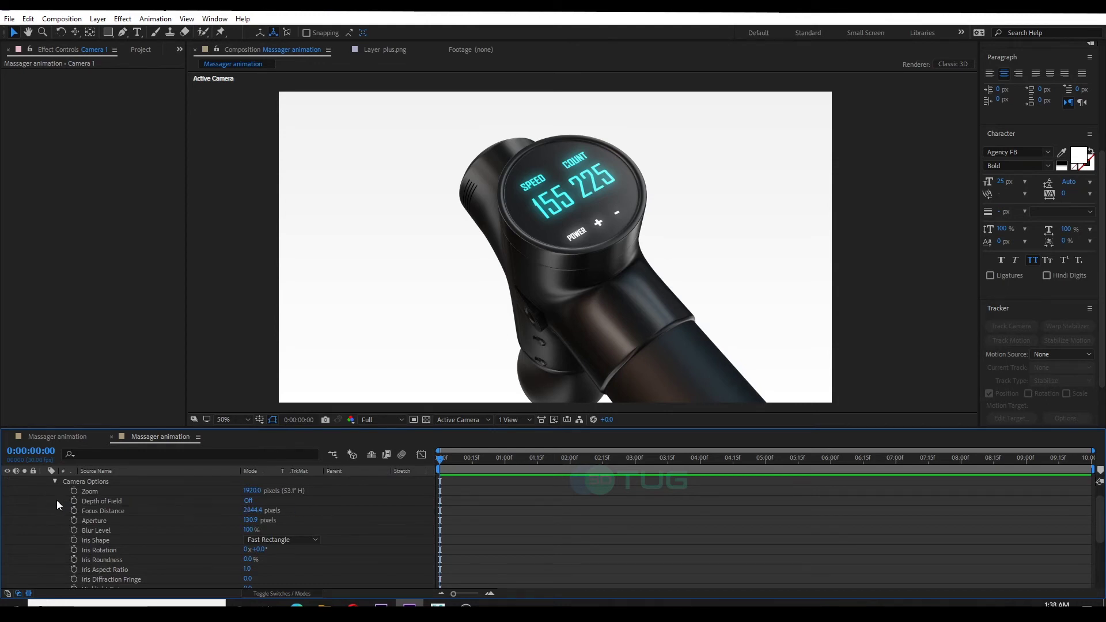
scroll(52, 490, up, 2)
click(46, 478)
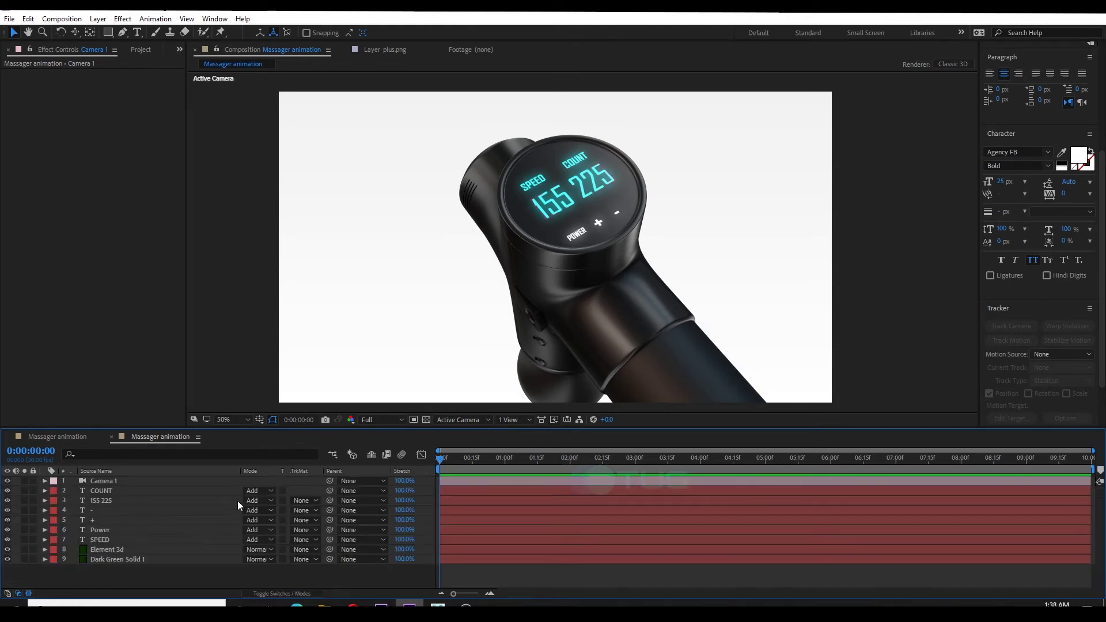
Set Element 3d's Depth of Field mode to Focus Indicator.
click(91, 549)
scroll(115, 299, down, 10)
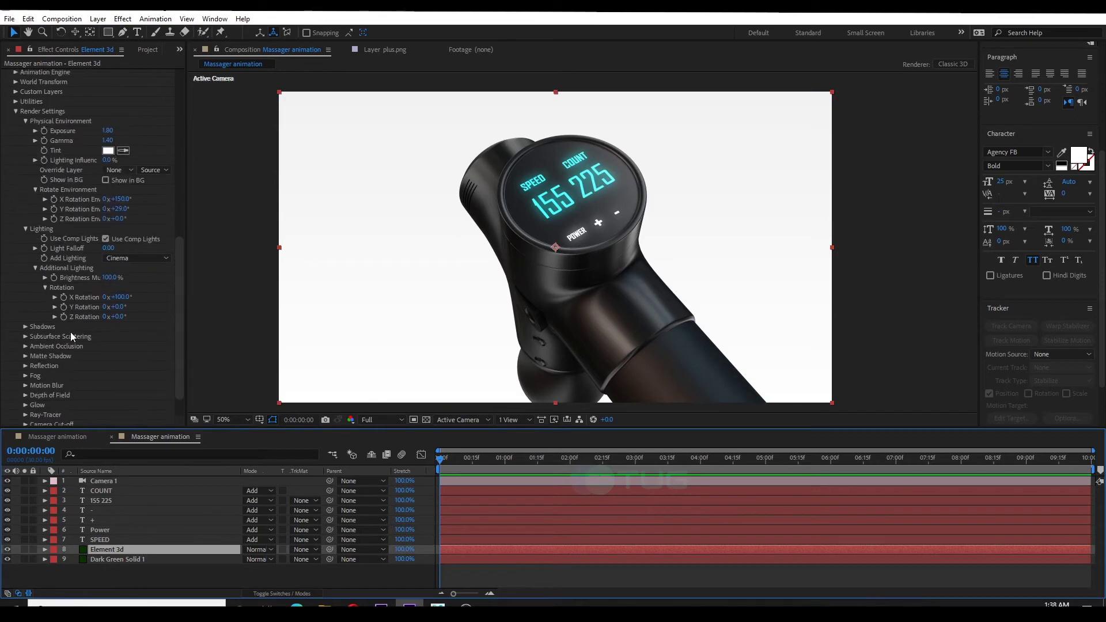
scroll(37, 395, down, 1)
click(26, 371)
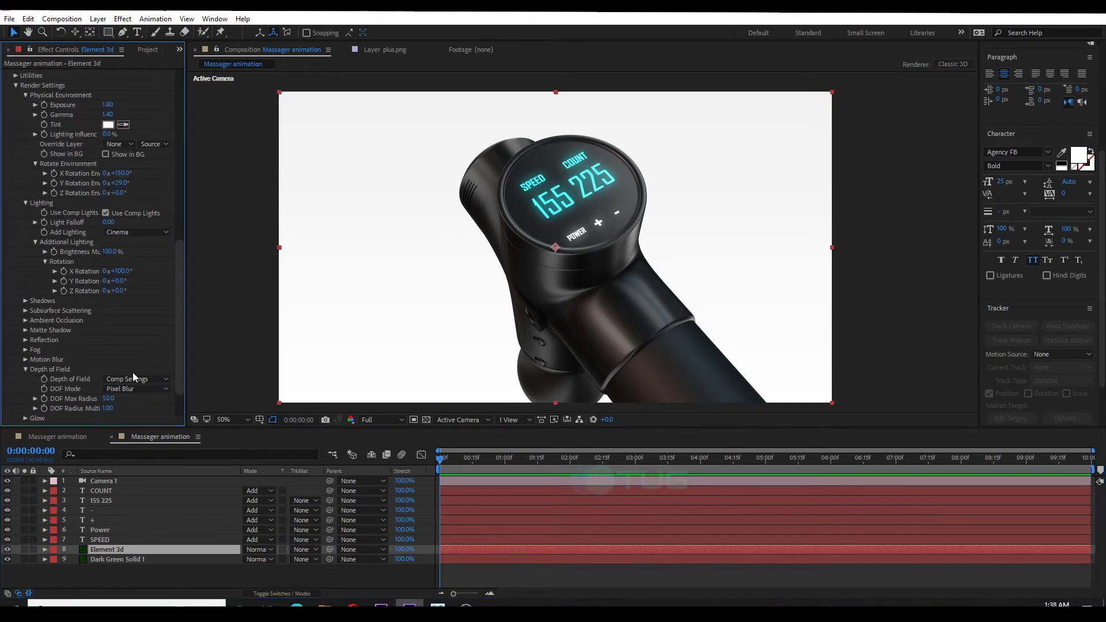
click(138, 388)
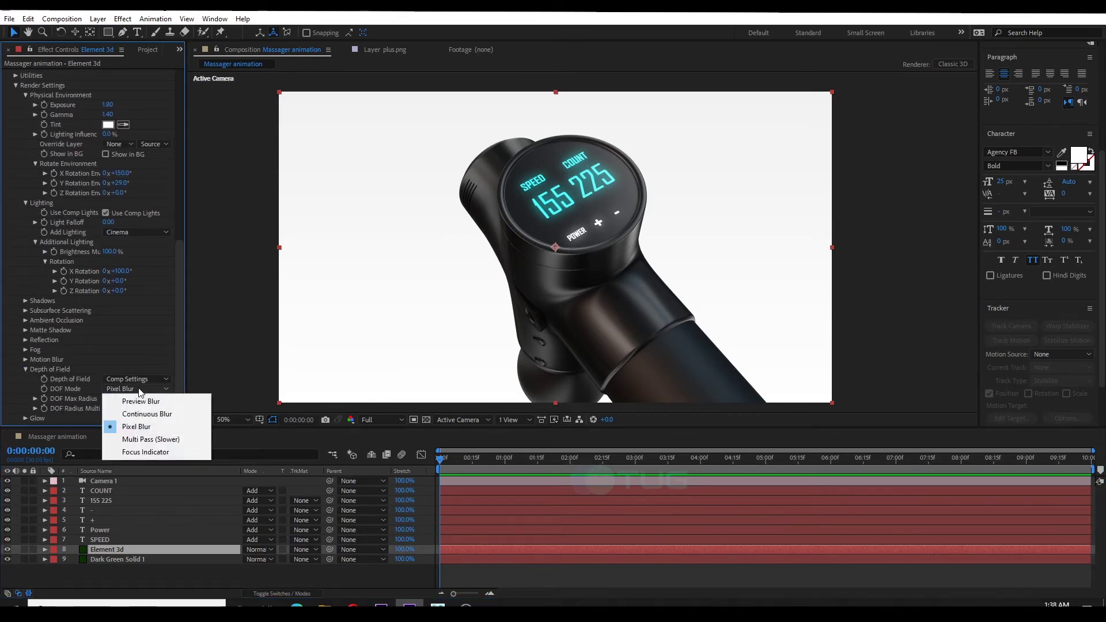
click(143, 453)
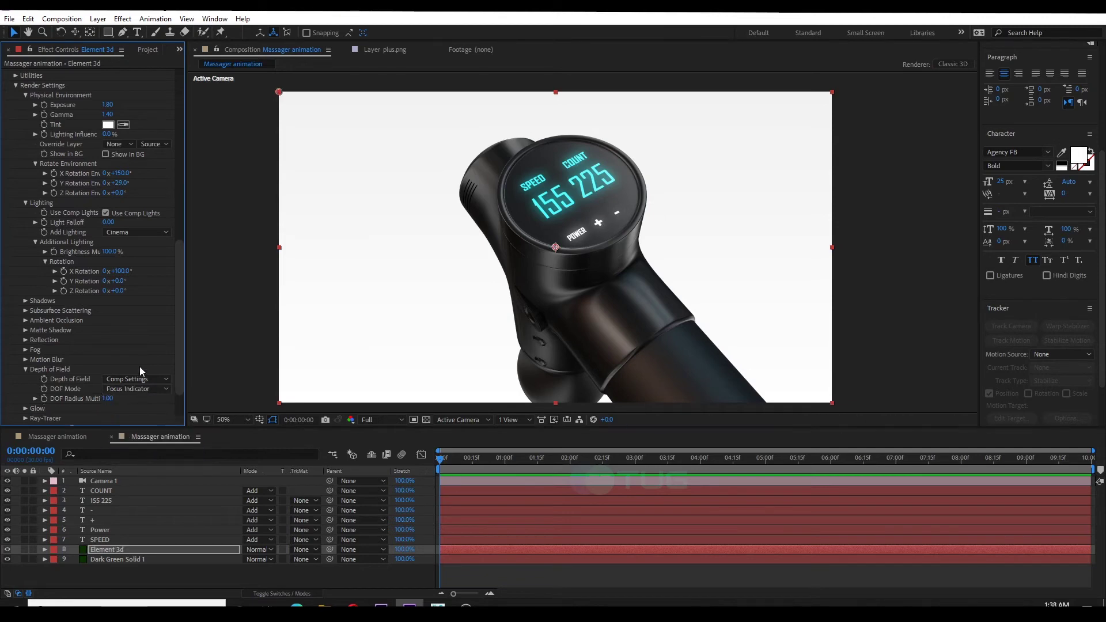
Turn on Camera 1's Depth of Field with a 534-pixel focus distance.
click(110, 480)
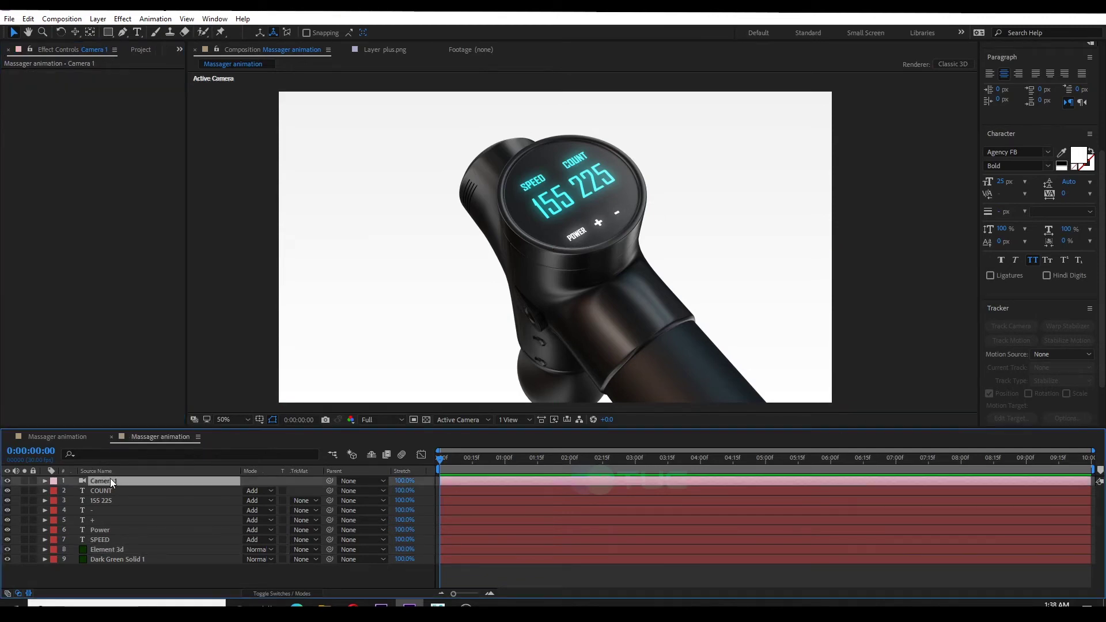
click(44, 482)
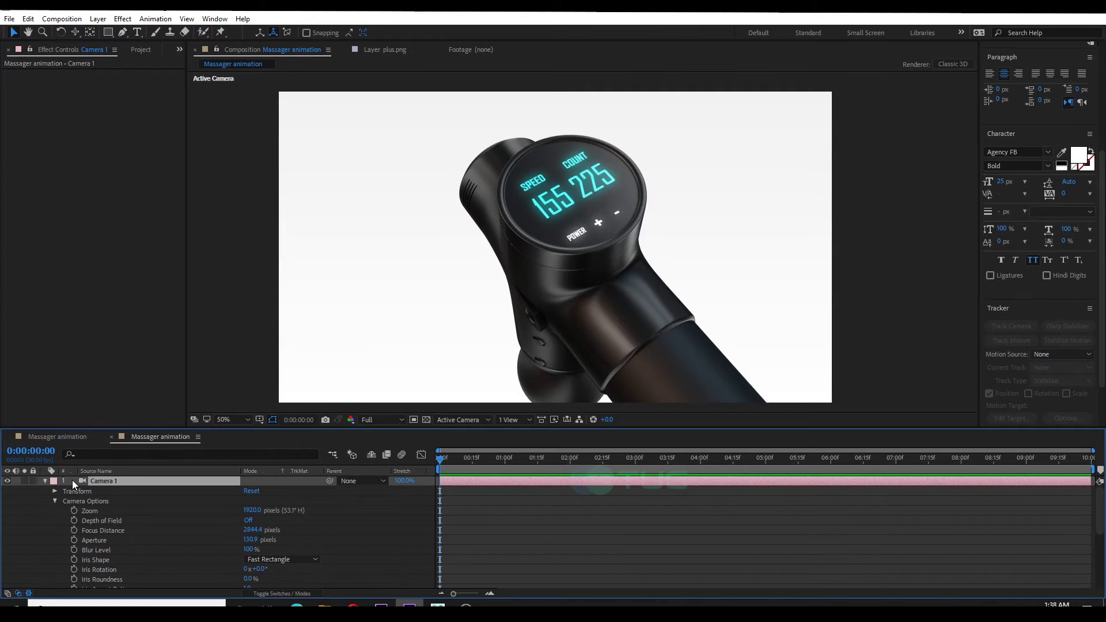
drag(251, 530, 301, 531)
click(248, 520)
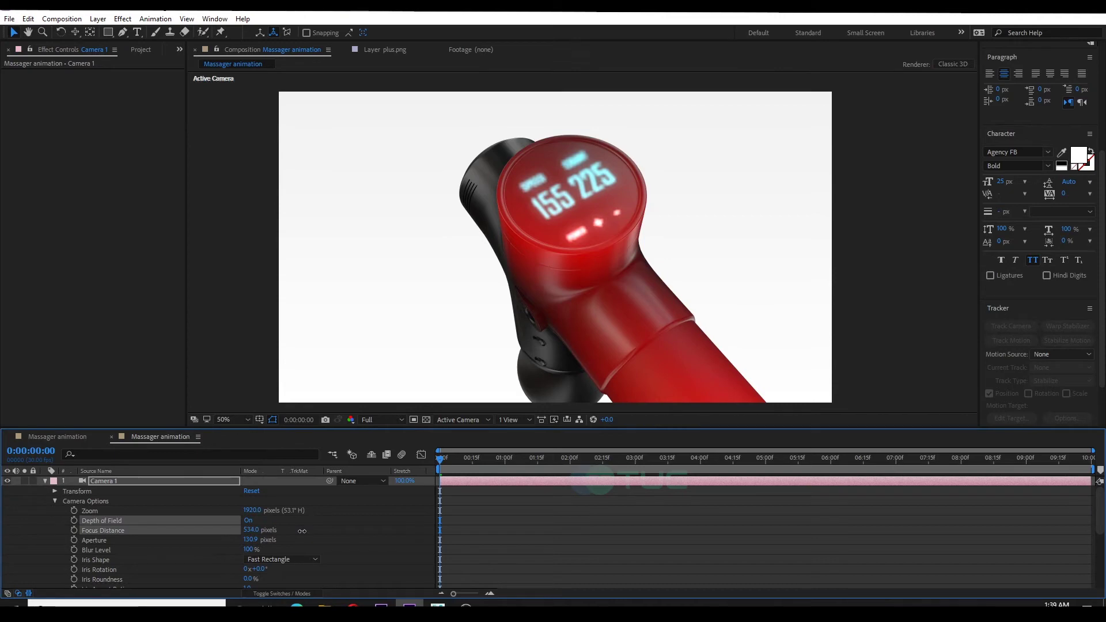
Raise Camera 1's focus distance to 650 pixels, then select the Element 3d layer.
drag(301, 530, 320, 531)
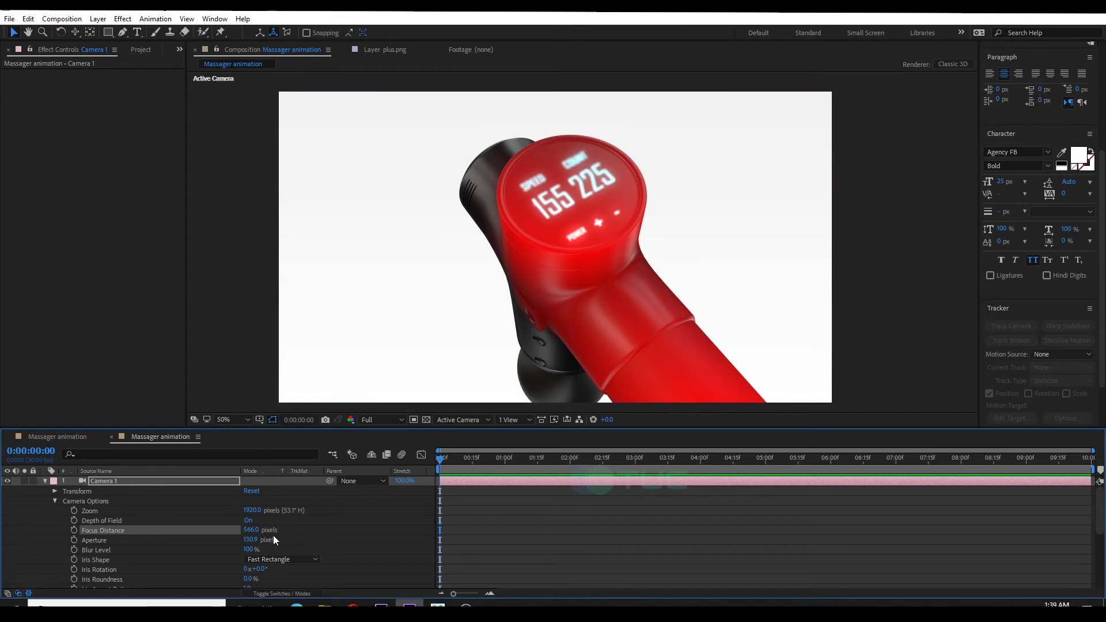
drag(249, 530, 304, 532)
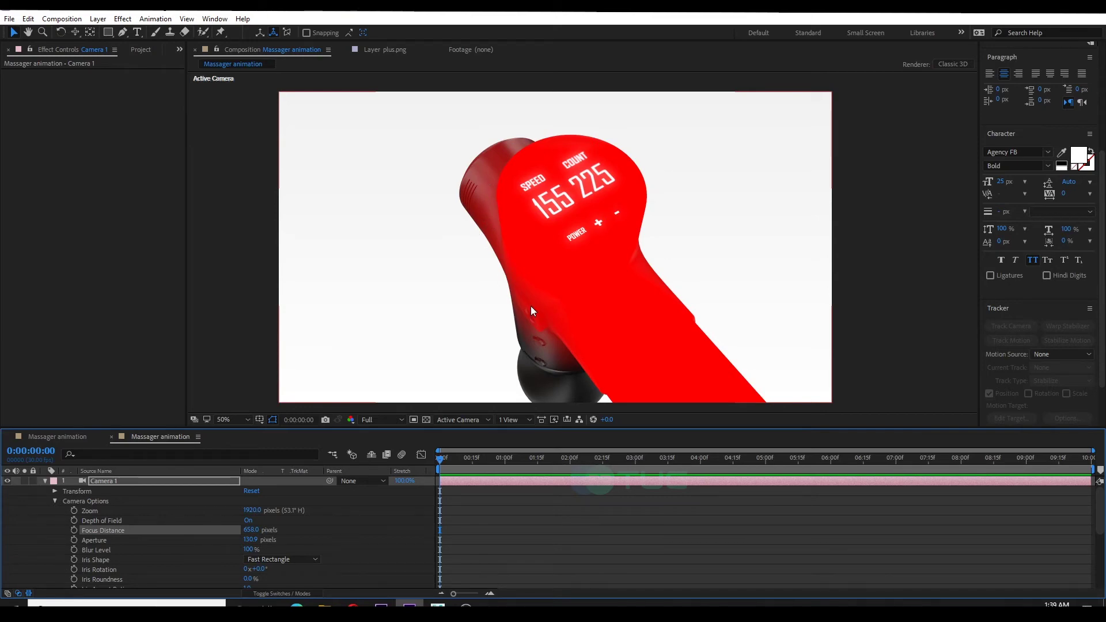
scroll(333, 545, down, 3)
scroll(332, 541, down, 3)
click(133, 578)
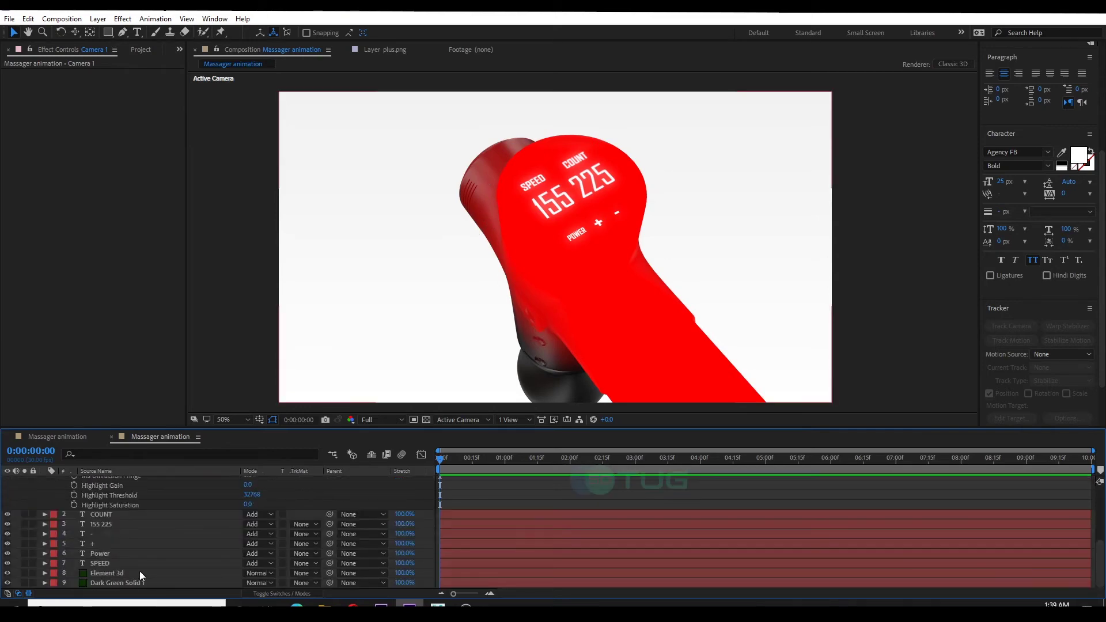
scroll(117, 323, down, 10)
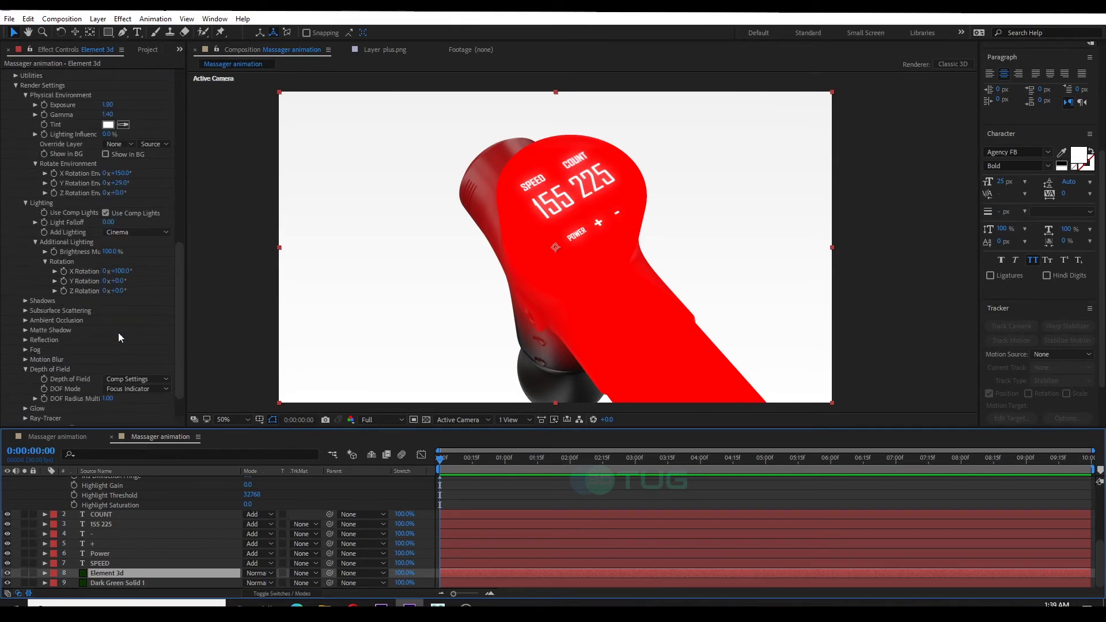
Switch Element 3d's depth-of-field mode to Pixel Blur and review the camera's DOF settings.
click(132, 391)
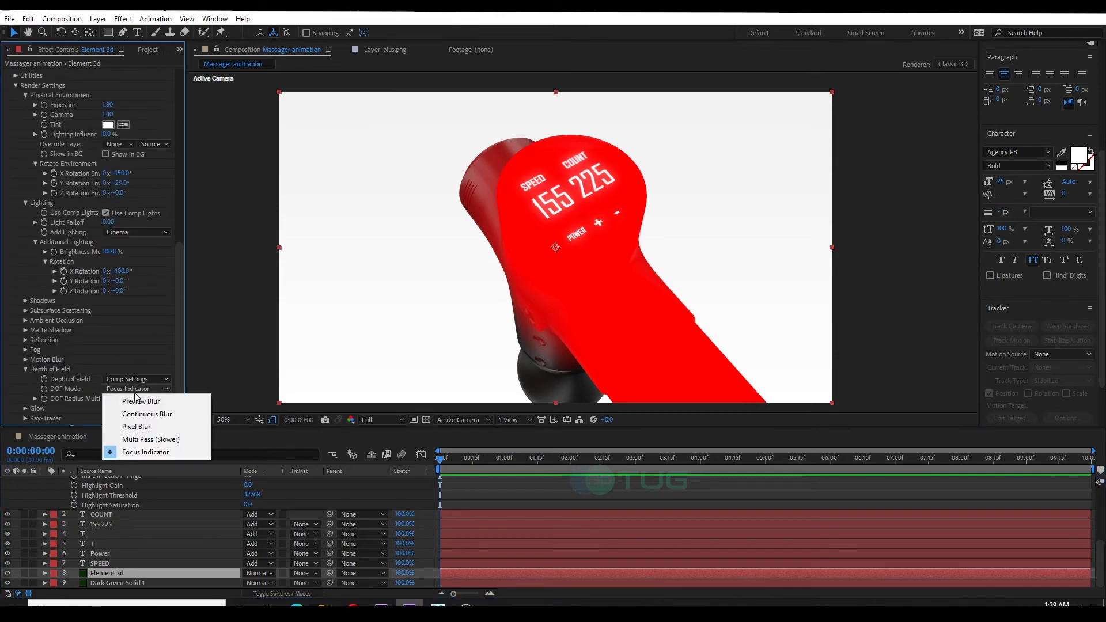
click(164, 426)
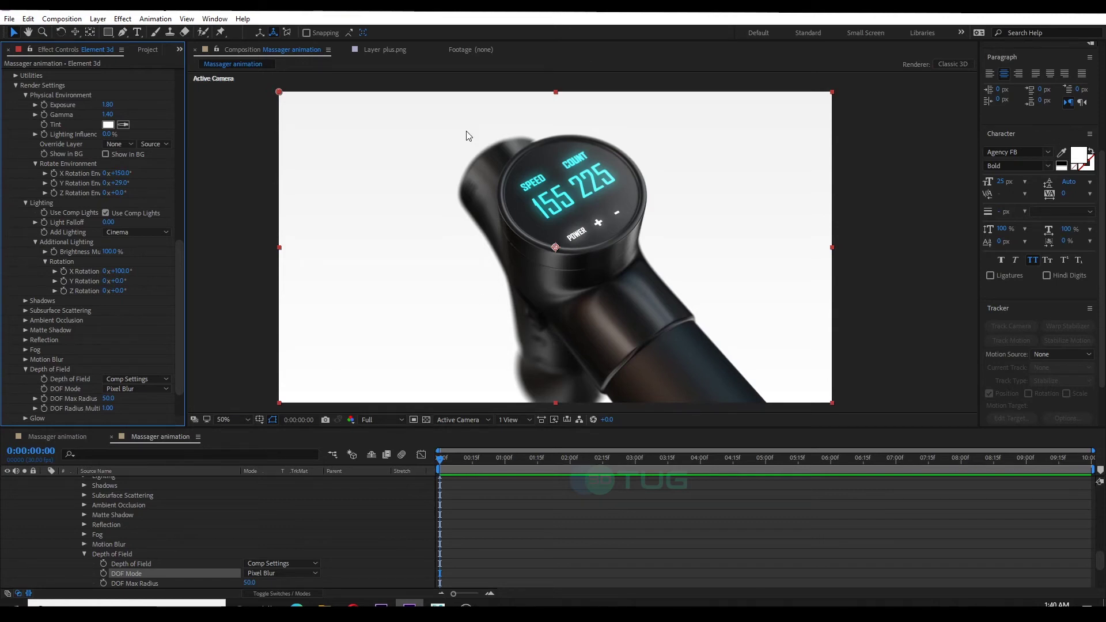
scroll(235, 544, up, 10)
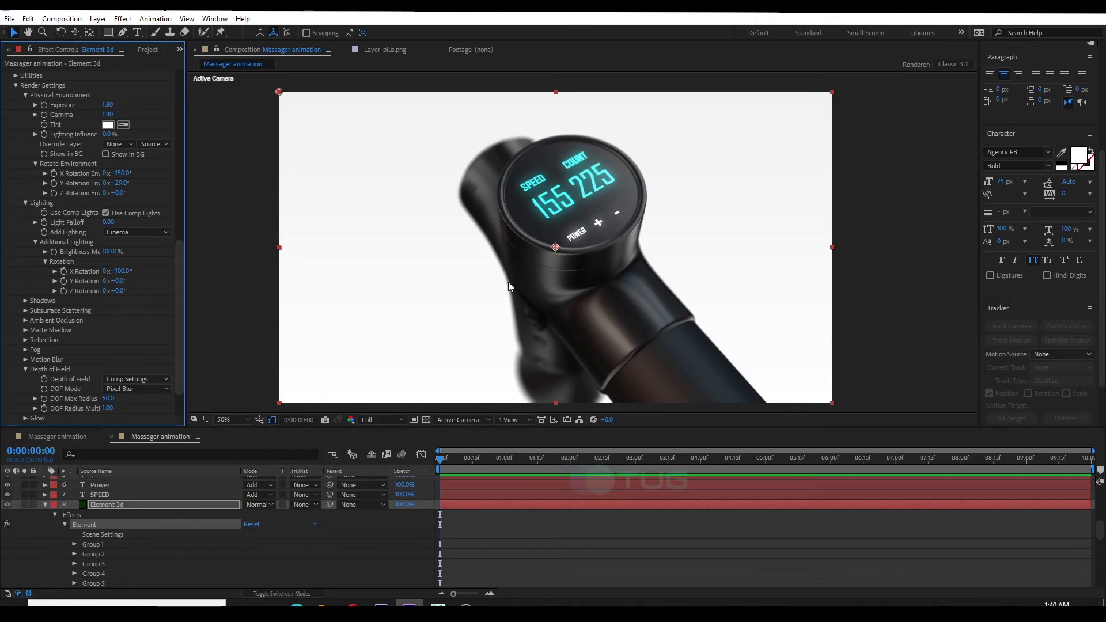
scroll(122, 524, down, 1)
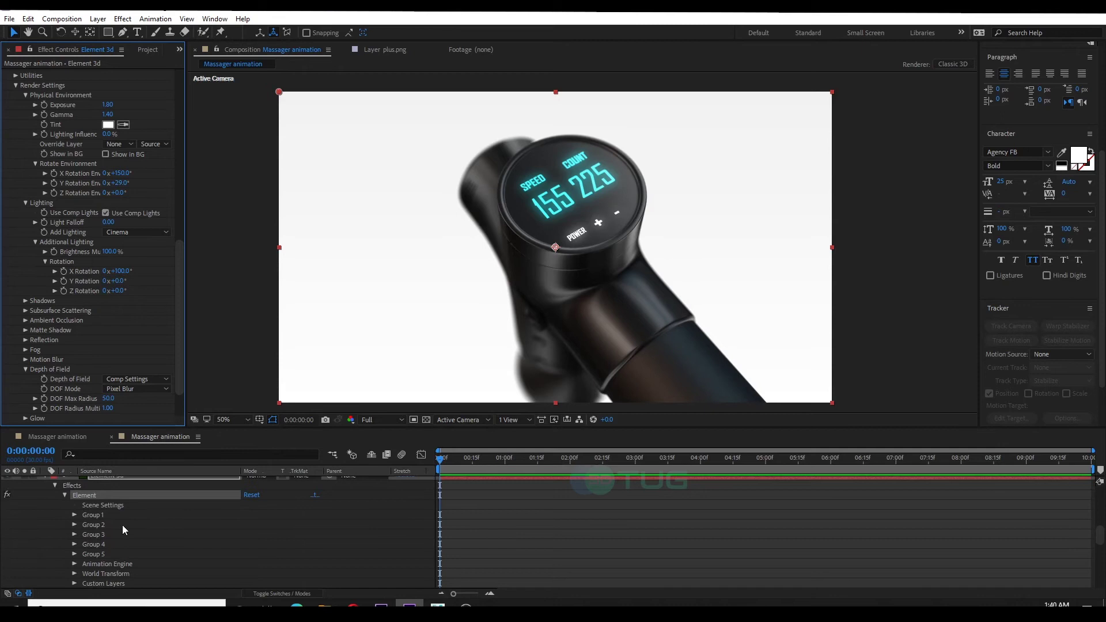
scroll(122, 525, down, 8)
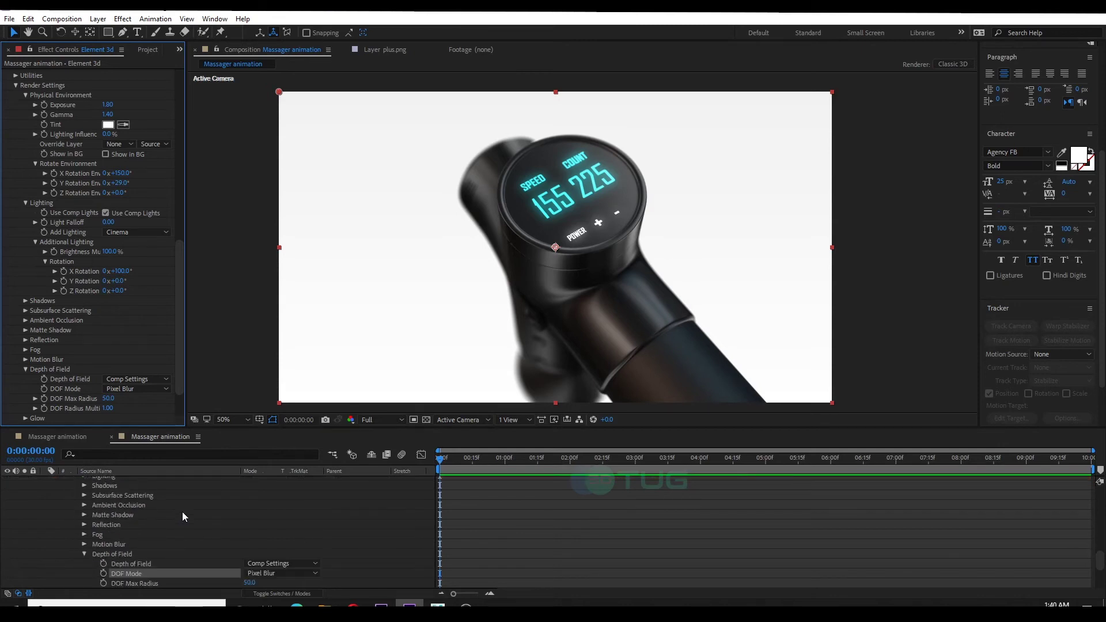
scroll(183, 512, down, 2)
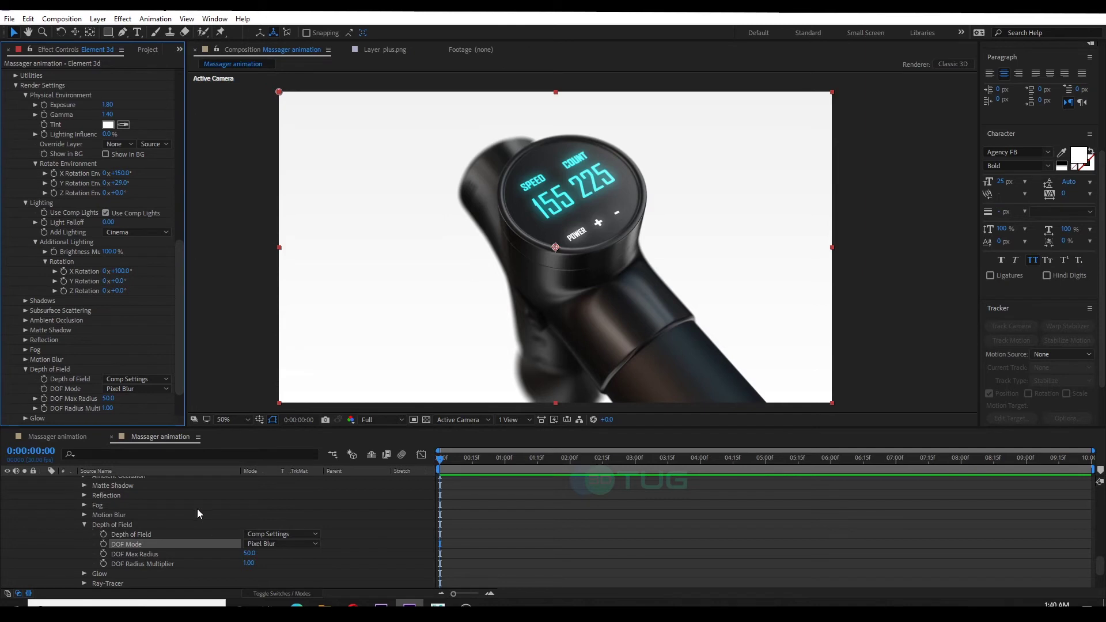
scroll(197, 509, up, 3)
scroll(197, 509, down, 5)
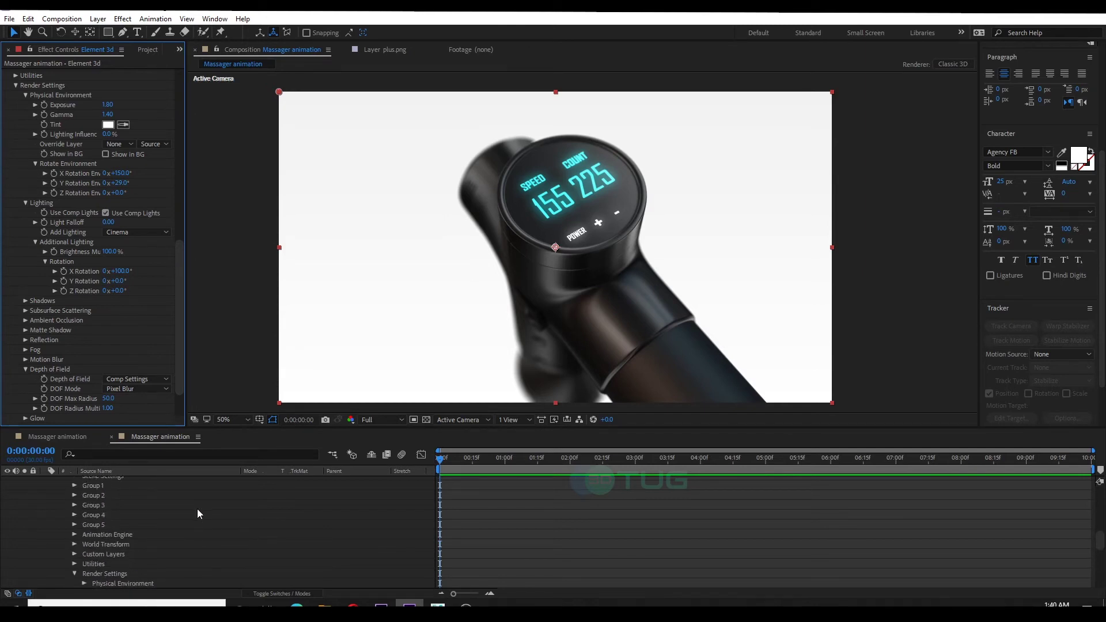
scroll(98, 518, up, 3)
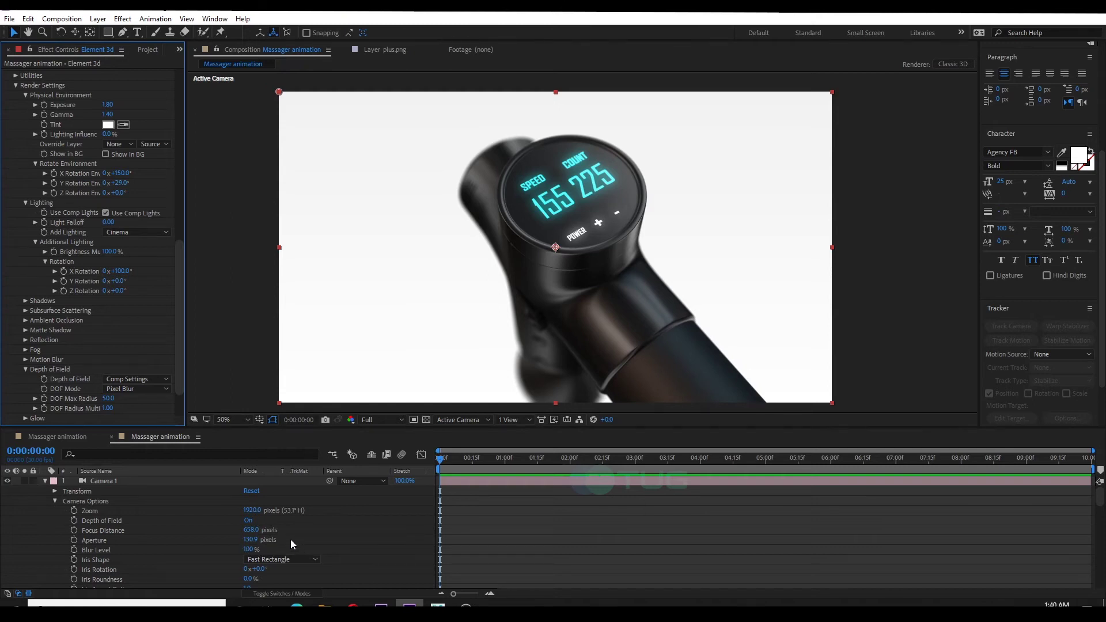
Set Camera 1's aperture to 80 pixels, after trying 55, and collapse Camera Options.
click(251, 540)
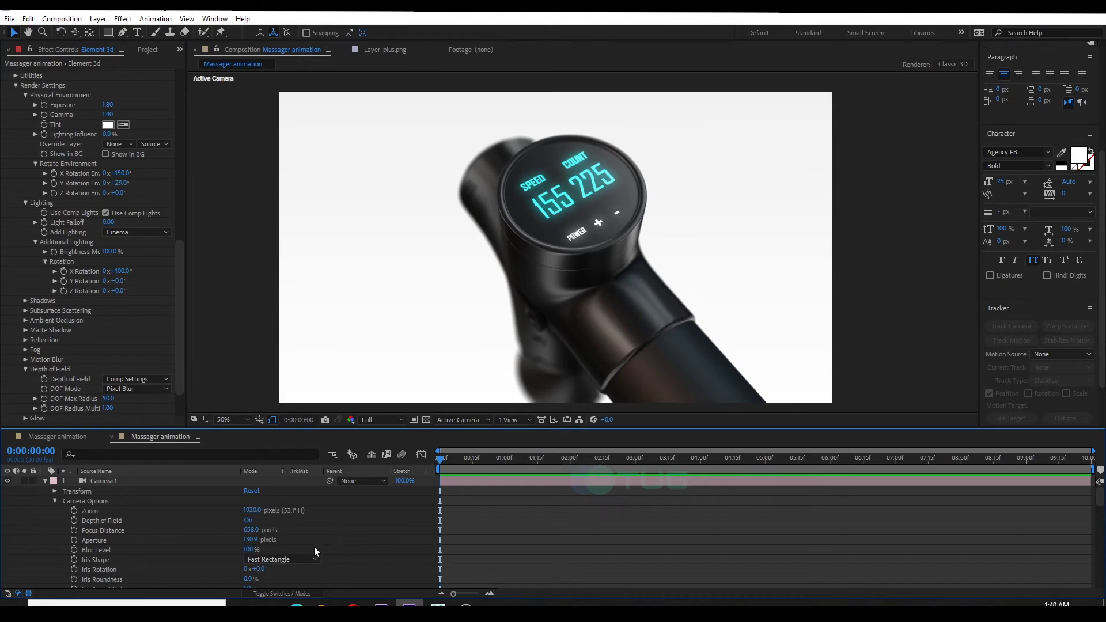
click(252, 539)
text(55)
key(Return)
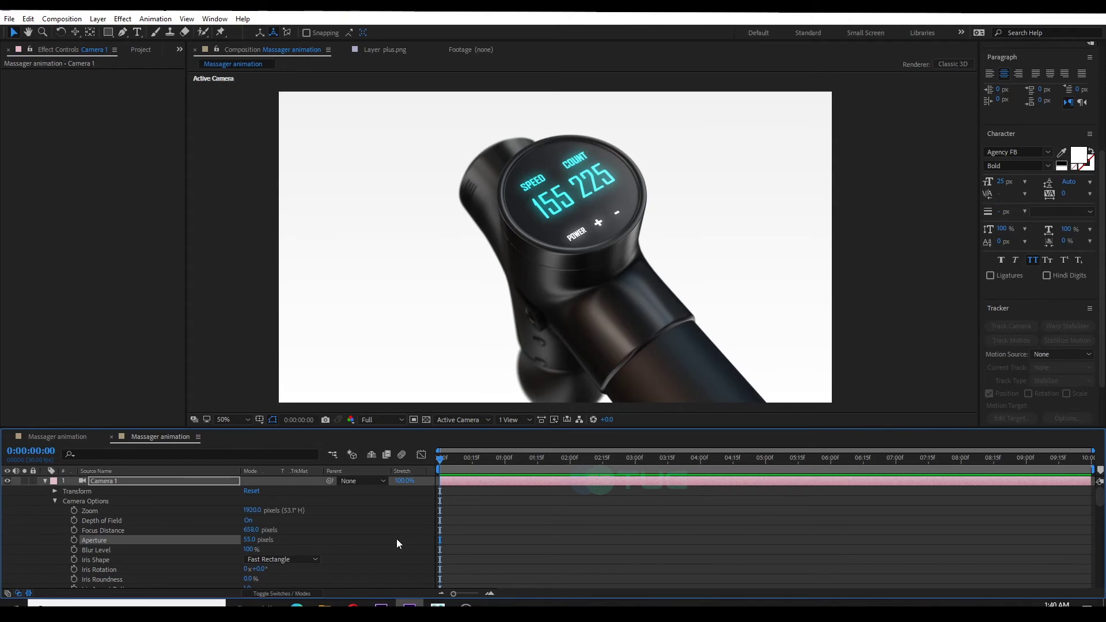
click(250, 539)
text(800)
key(Return)
click(55, 501)
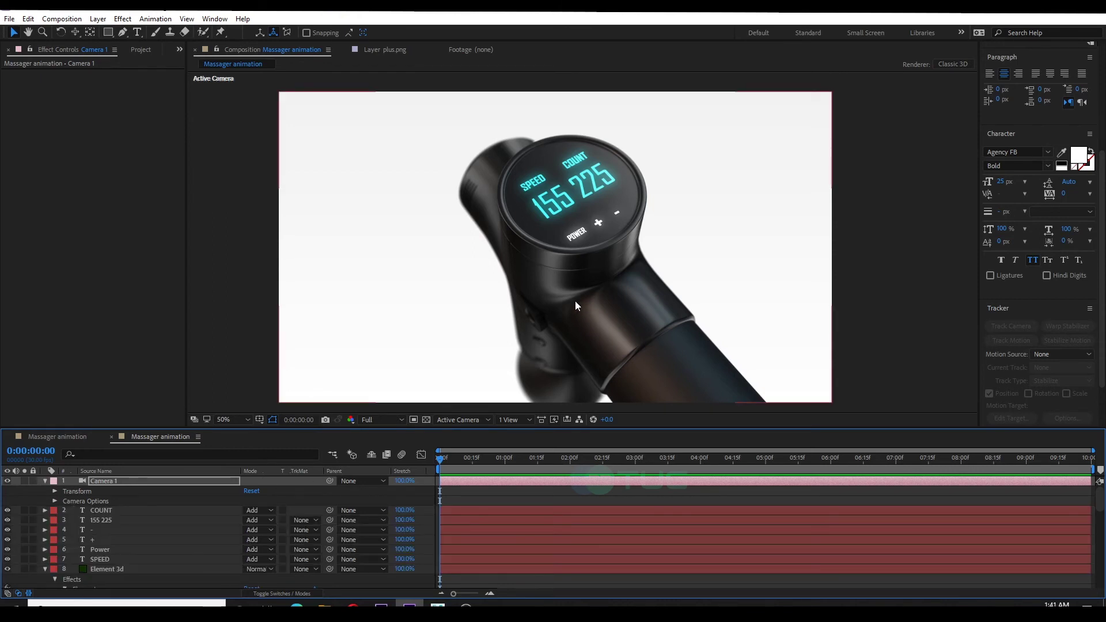
Keyframe a Camera 1 orbit from 0 to 2 seconds and preview the first two seconds.
click(55, 501)
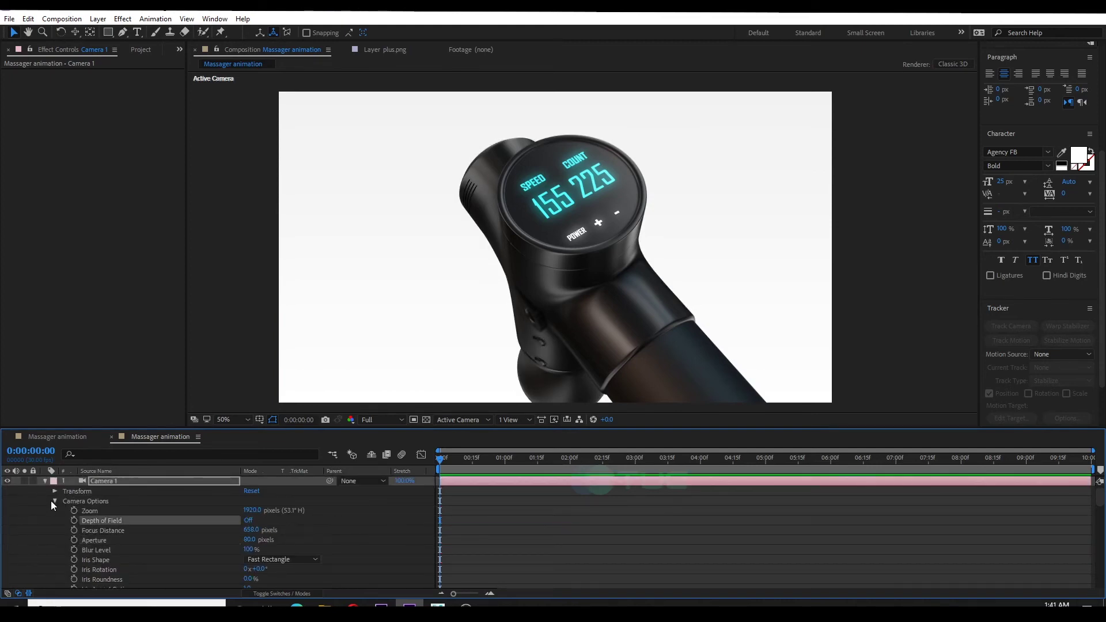
click(55, 501)
click(55, 491)
key(c)
drag(415, 271, 370, 410)
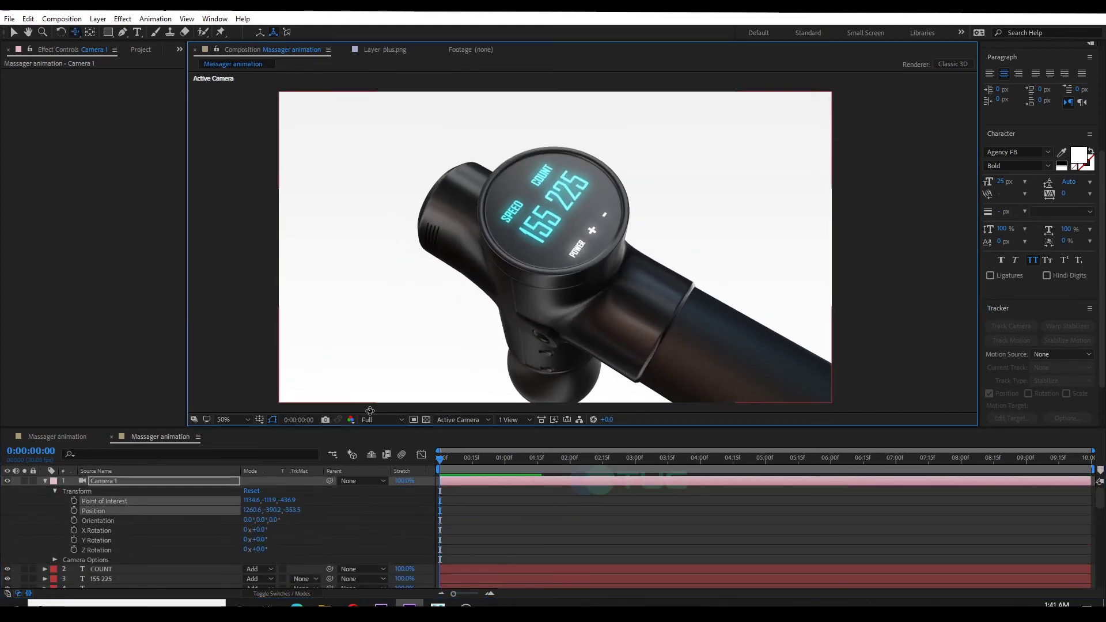
drag(440, 458, 570, 467)
drag(611, 323, 562, 524)
key(Home)
key(space)
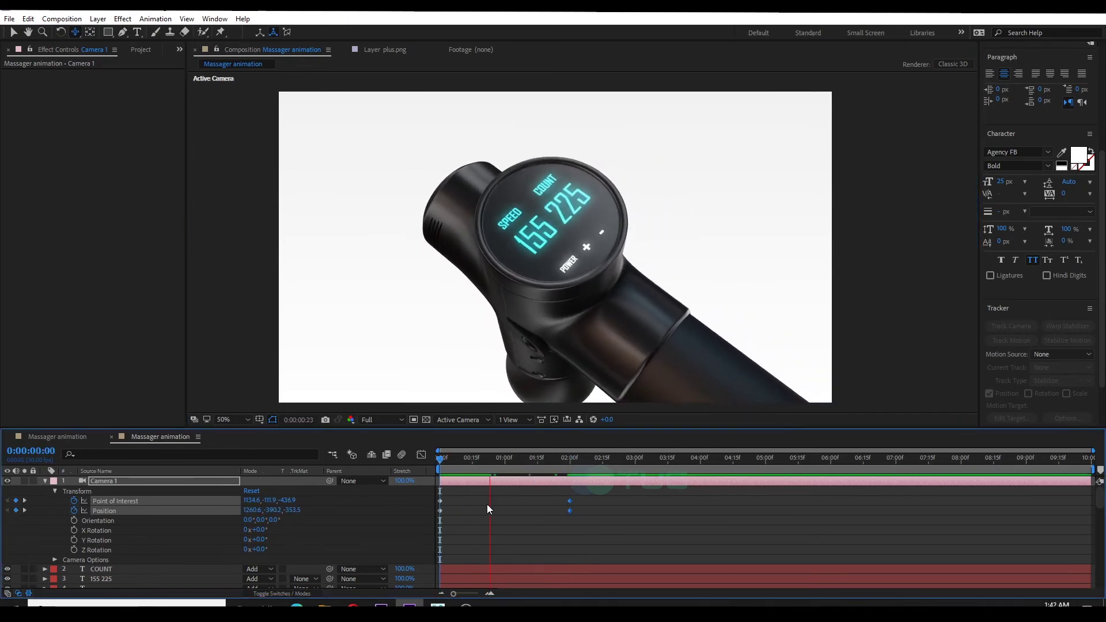
drag(1094, 470, 570, 469)
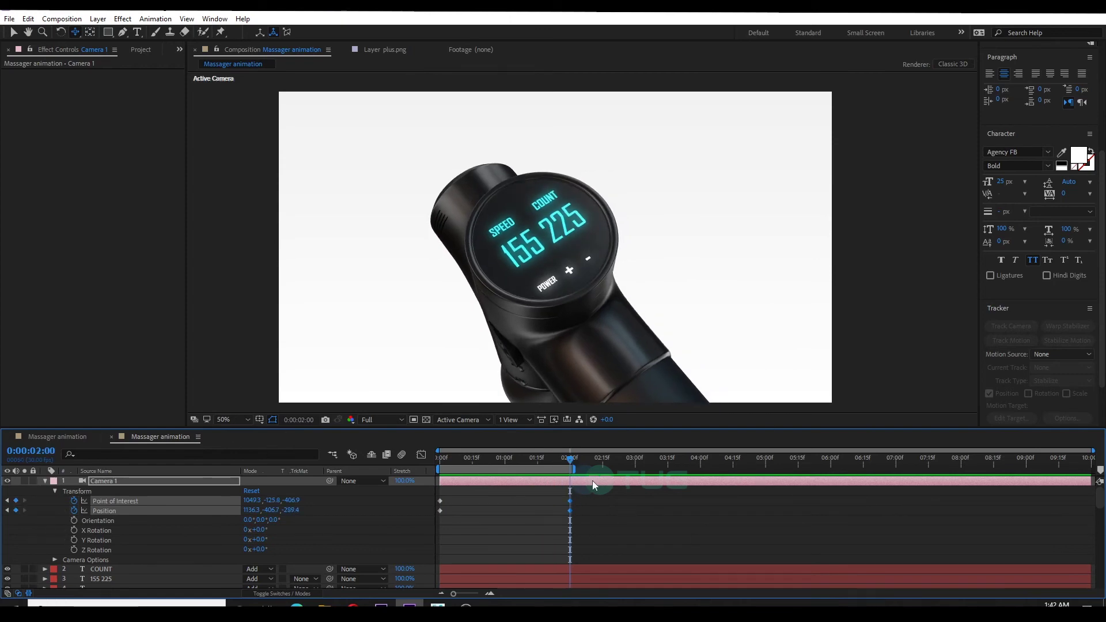
Split the camera at 2:00 into Camera 2, keyframe its orbit to 4:00, and preview.
key(ctrl+shift+d)
drag(599, 345, 531, 257)
drag(585, 469, 704, 498)
drag(668, 277, 644, 312)
key(space)
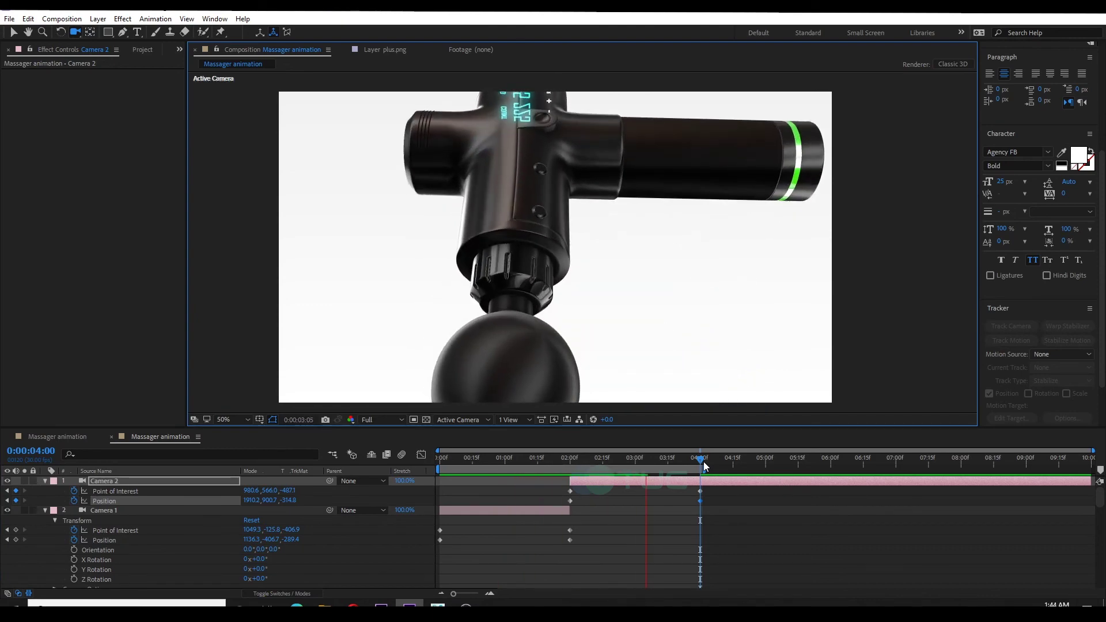
key(n)
key(space)
Select the display text layers and check E3D's environment rotation: X +258°, Y -108°.
key(c)
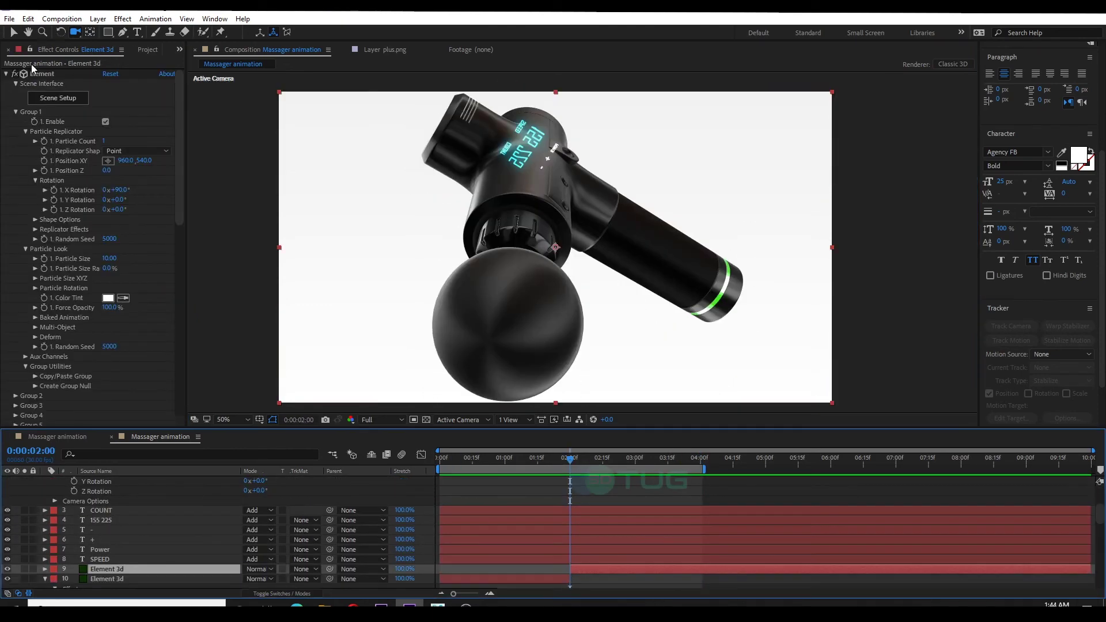
key(v)
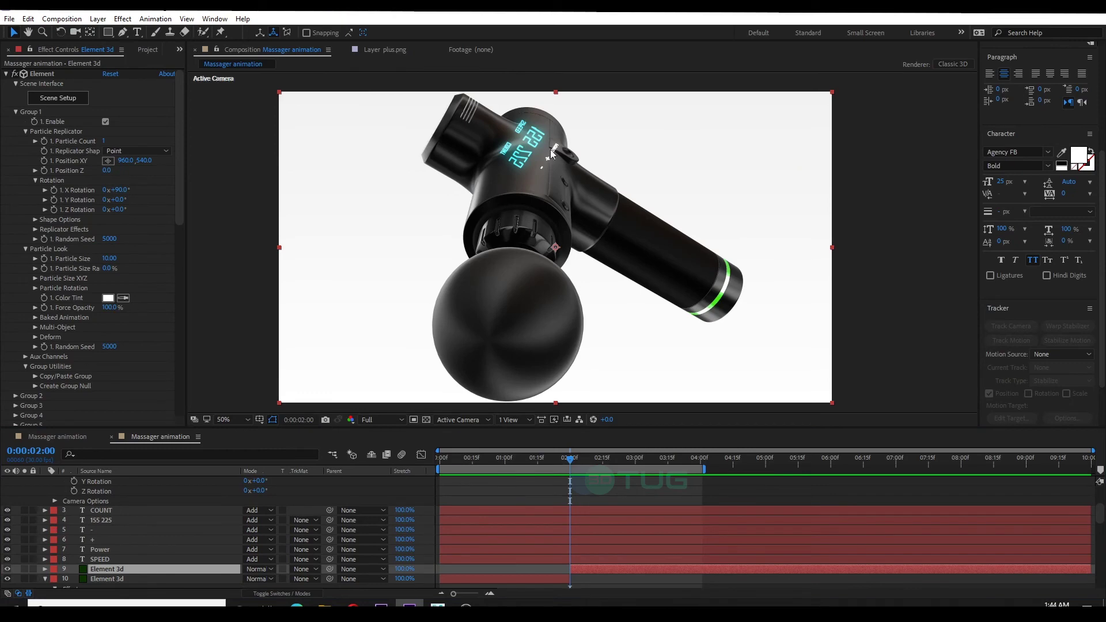
drag(576, 506, 473, 550)
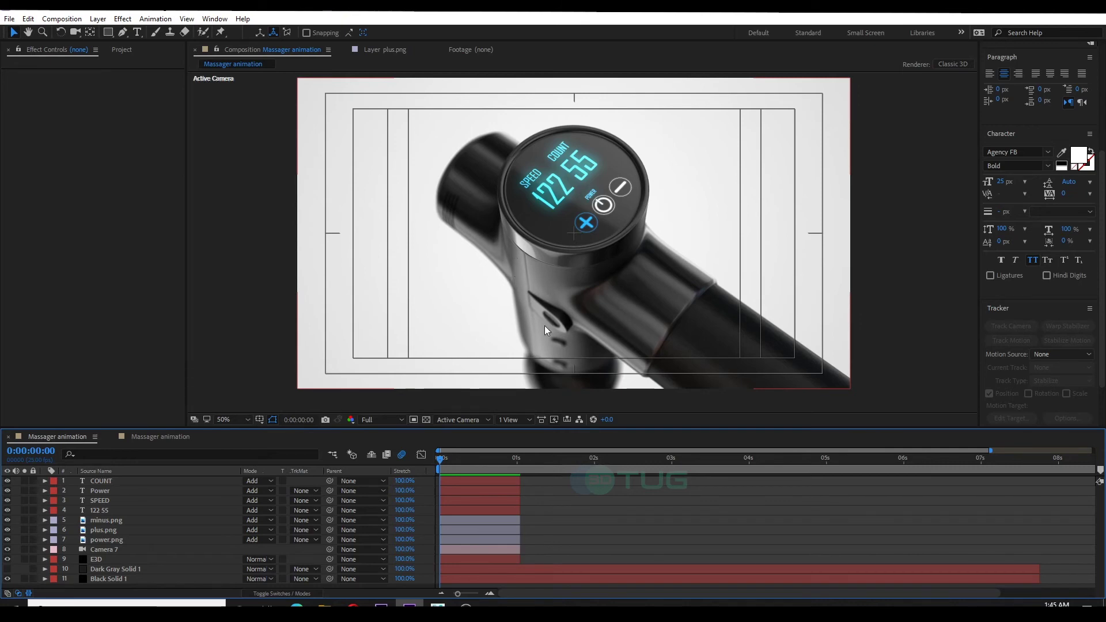
click(474, 558)
click(15, 199)
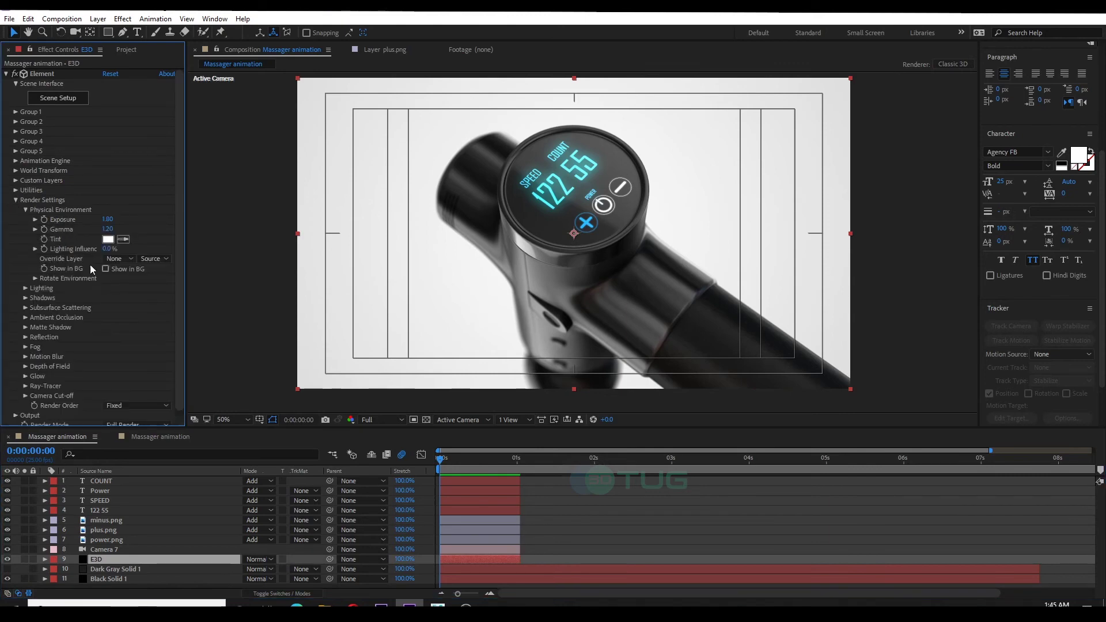
click(36, 278)
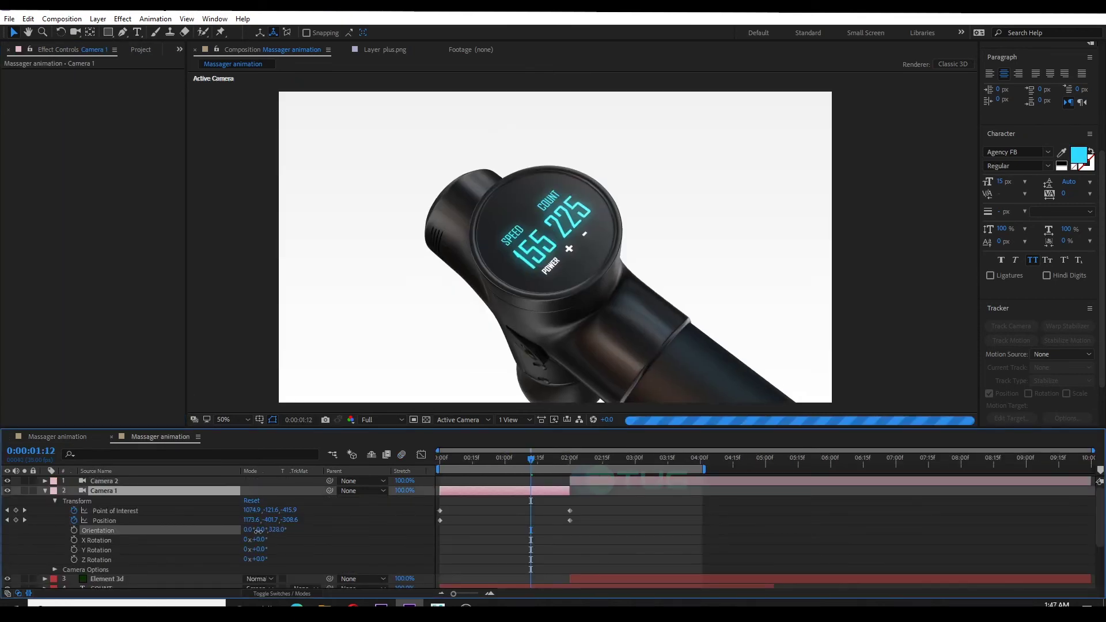
Set Camera 1's Z orientation to 355° (-5) and return the playhead near the start.
mouse_move(258, 530)
mouse_down()
mouse_move(272, 529)
mouse_move(257, 535)
mouse_up()
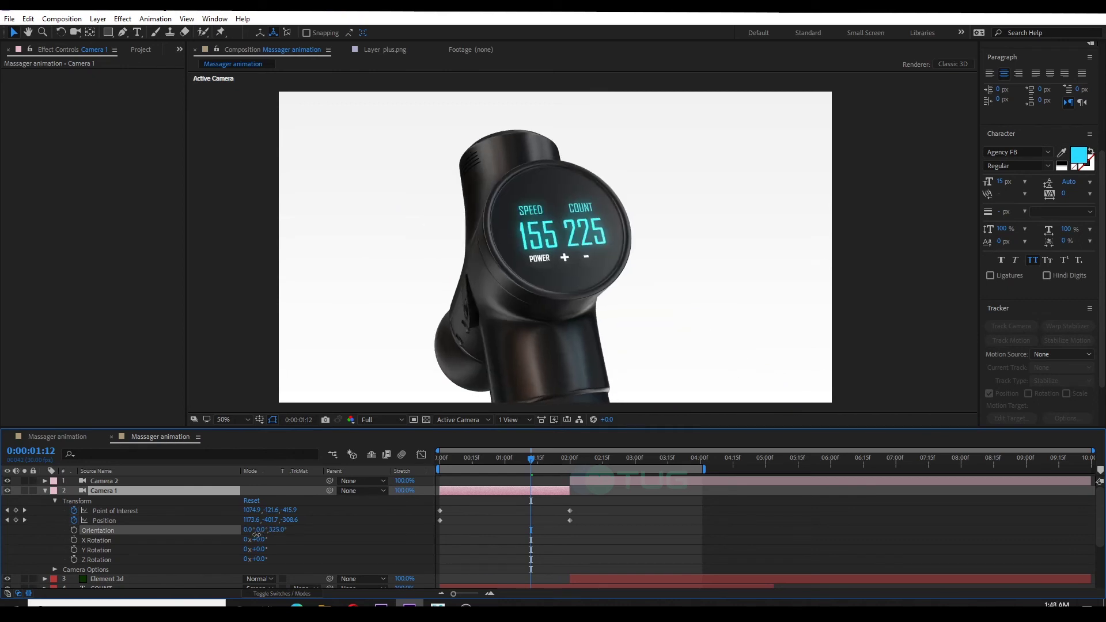
key(ctrl+z)
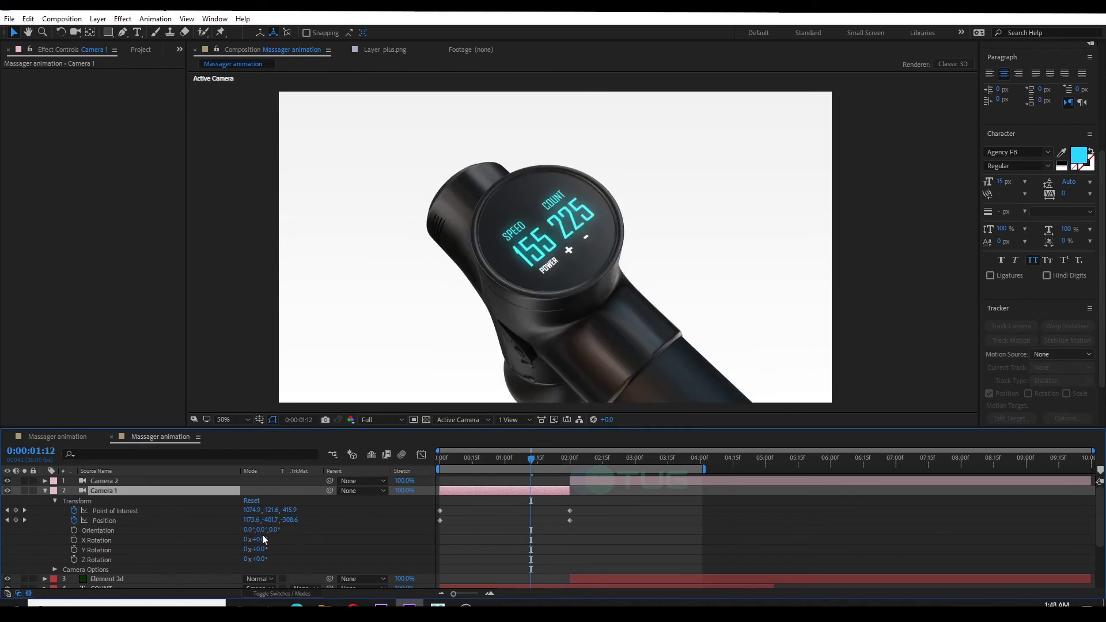
drag(271, 529, 272, 533)
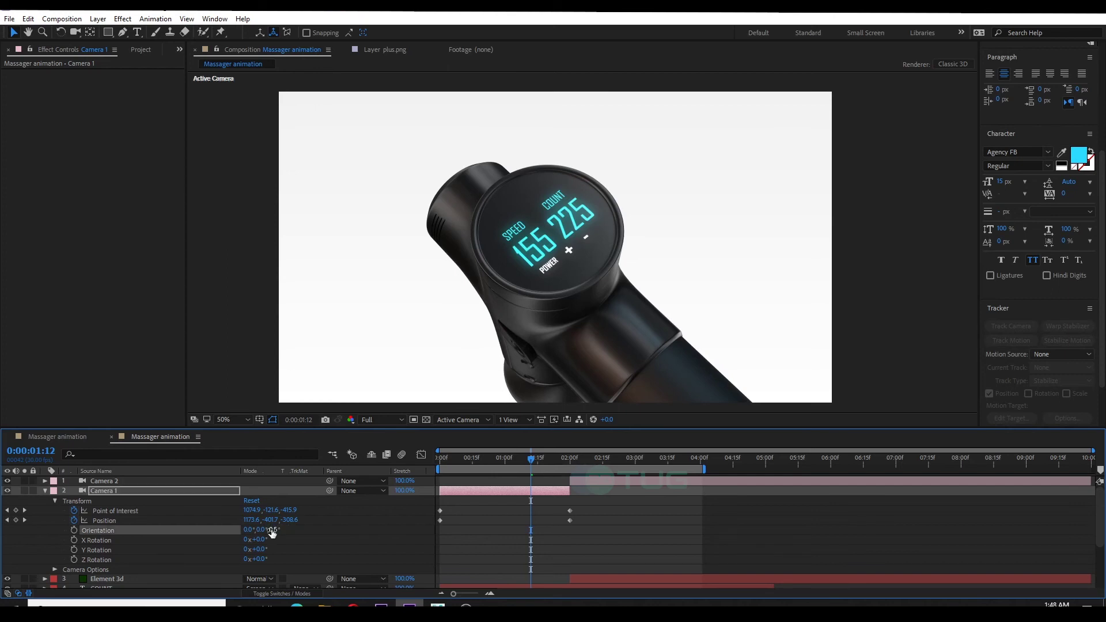
click(271, 530)
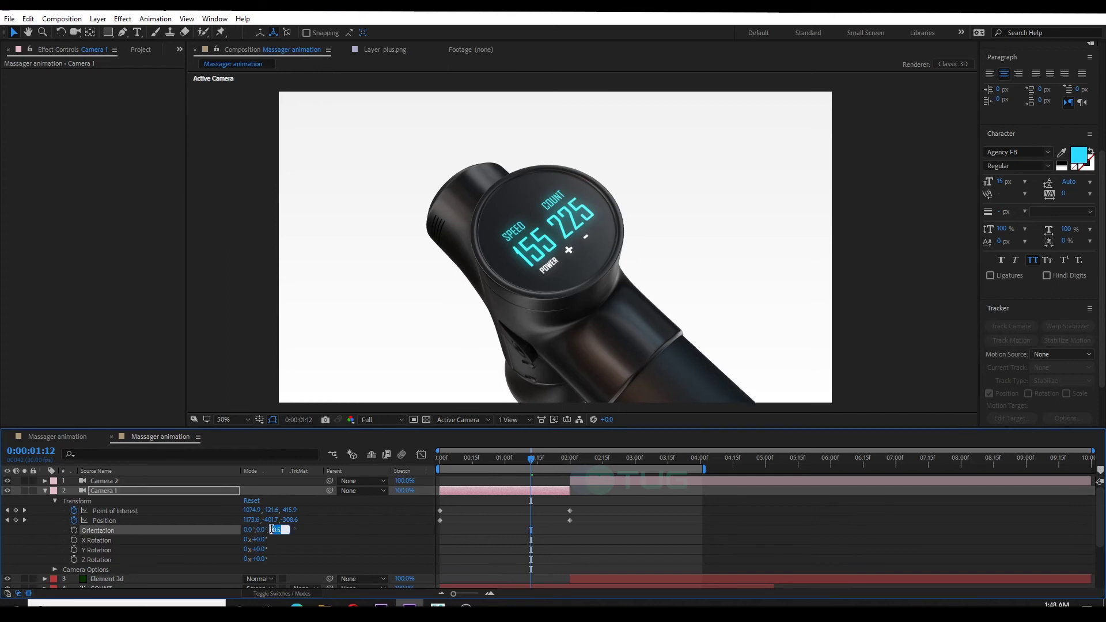
text(-5)
key(Return)
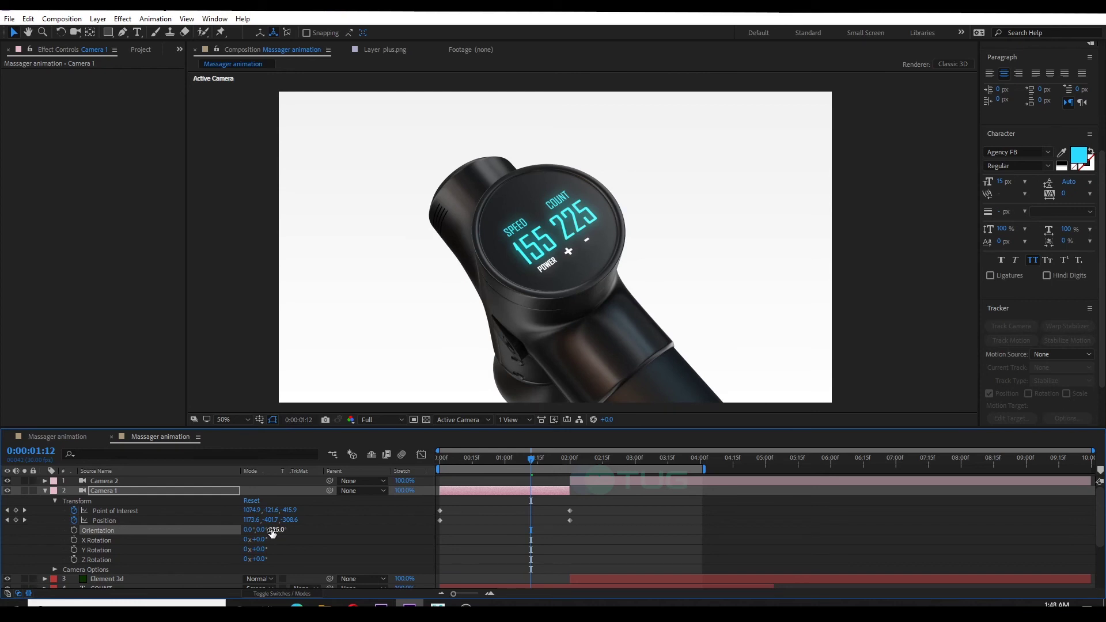
drag(537, 468, 451, 488)
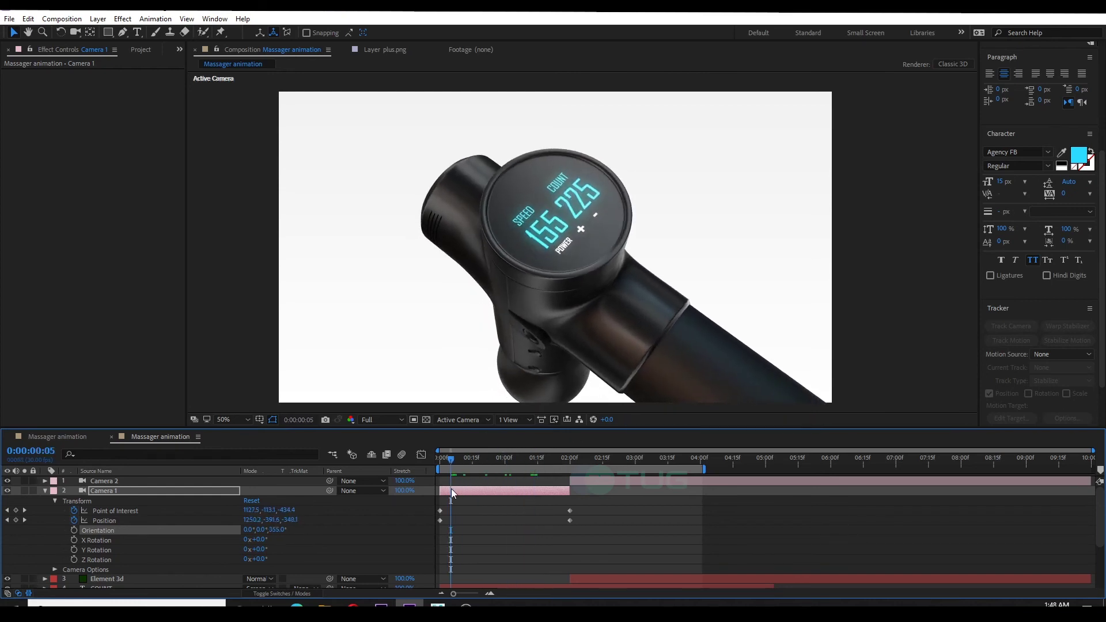
On the lower Element 3D layer, set the environment's Y rotation to 180°.
scroll(140, 566, down, 3)
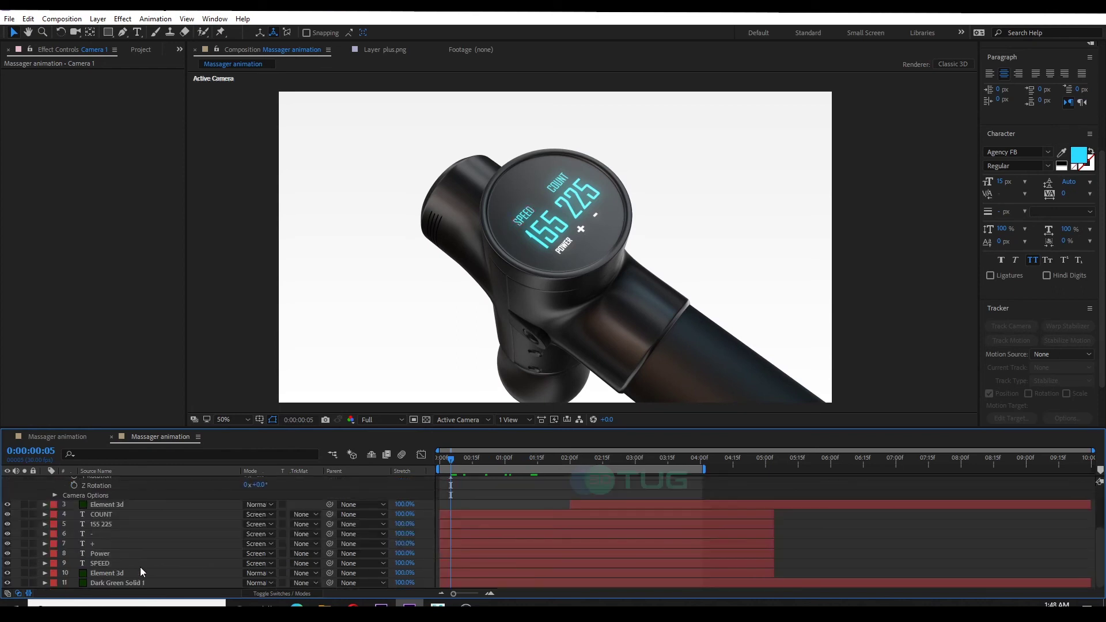
click(129, 572)
click(129, 573)
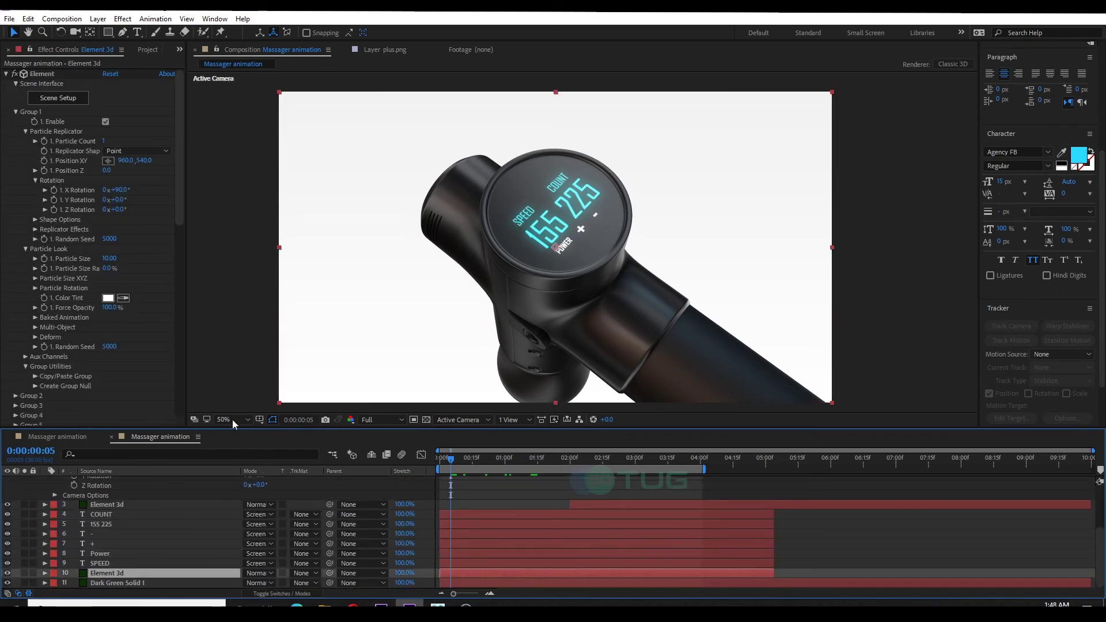
scroll(114, 300, down, 7)
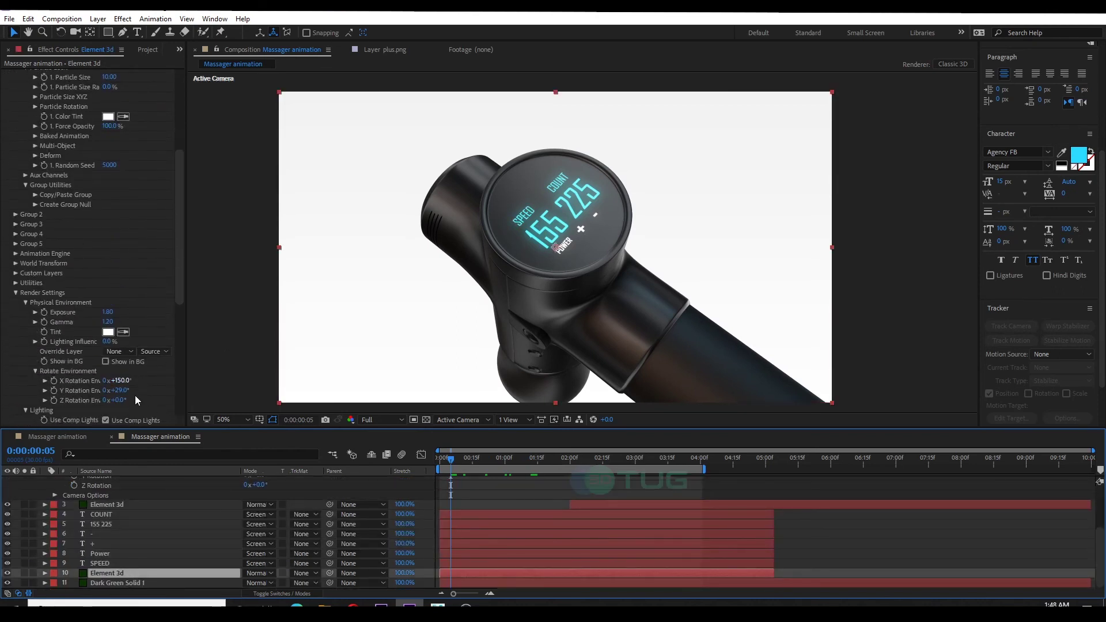
click(120, 391)
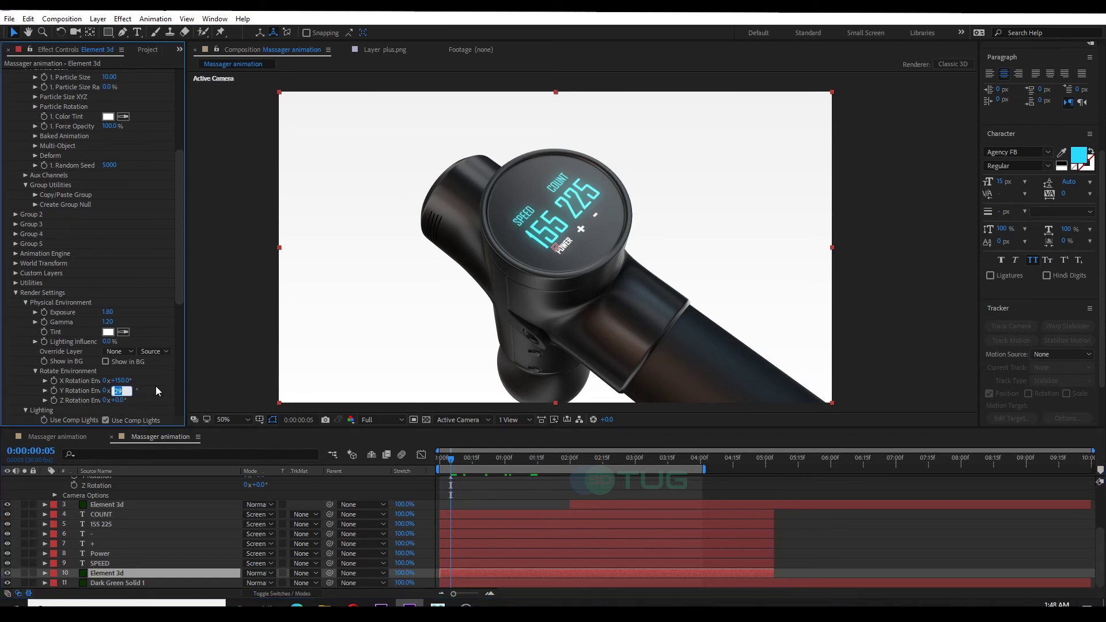
text(180)
key(Return)
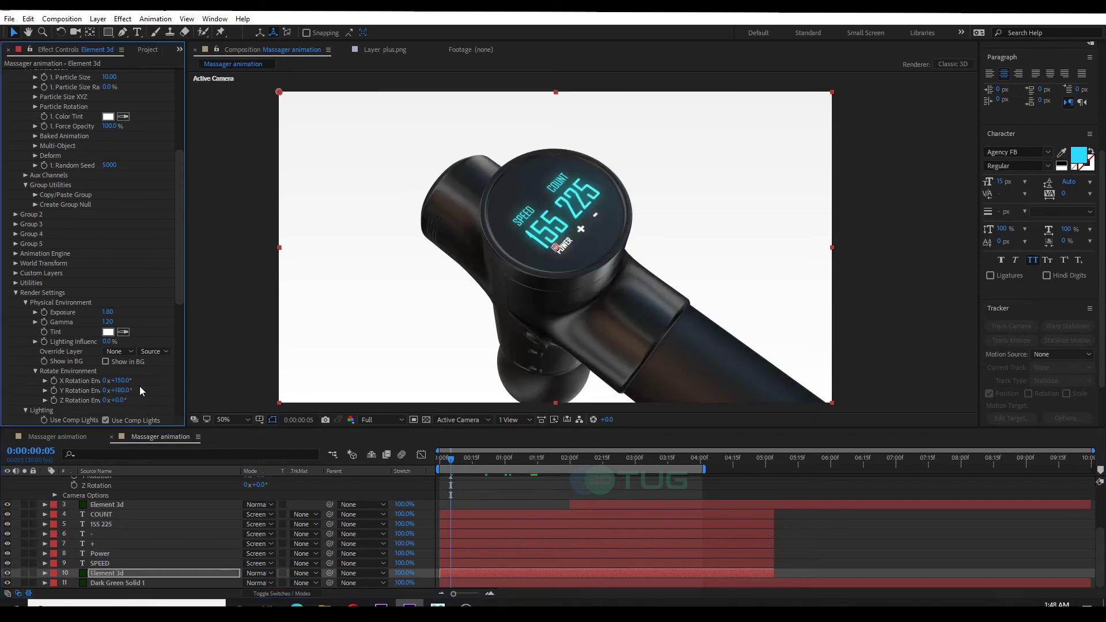
Turn the environment's X rotation to 331° and play a preview of the result.
drag(122, 380, 238, 386)
click(224, 393)
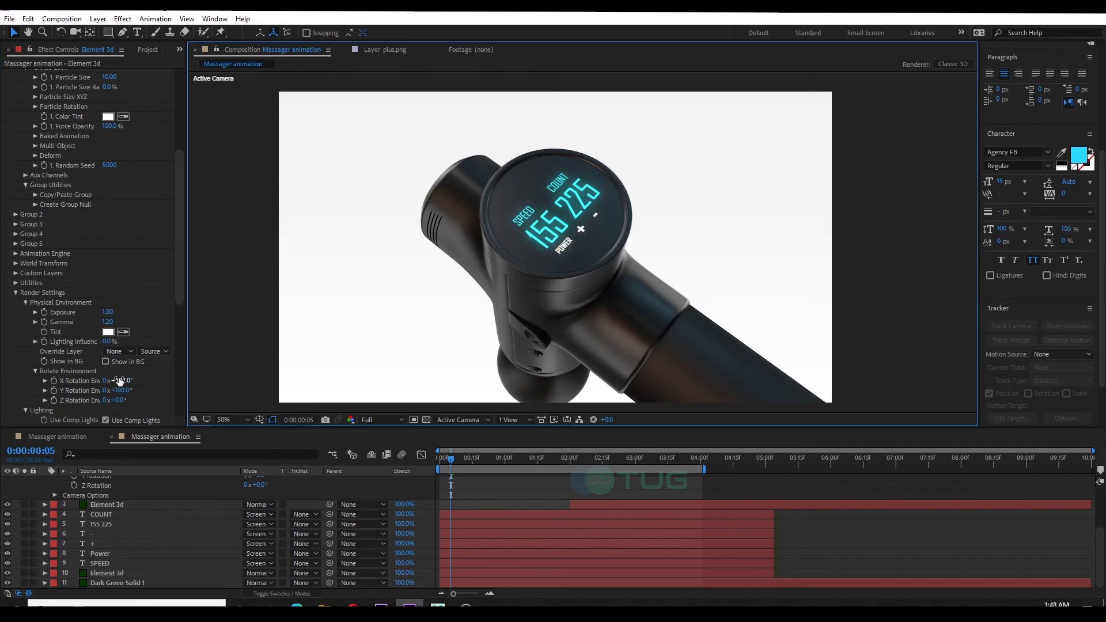
drag(120, 380, 116, 380)
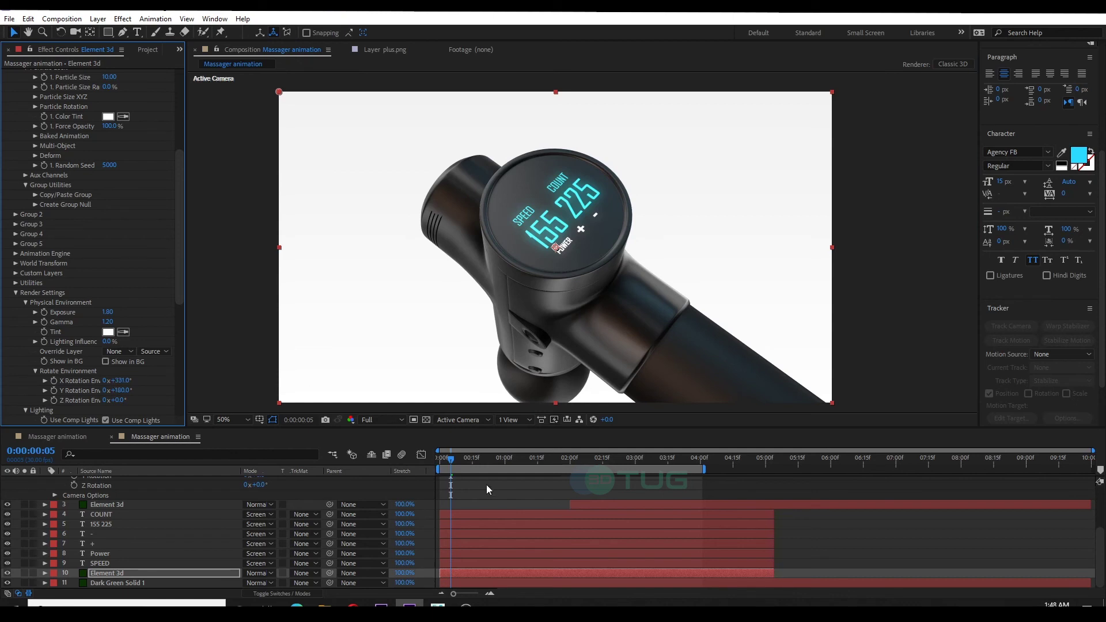
key(space)
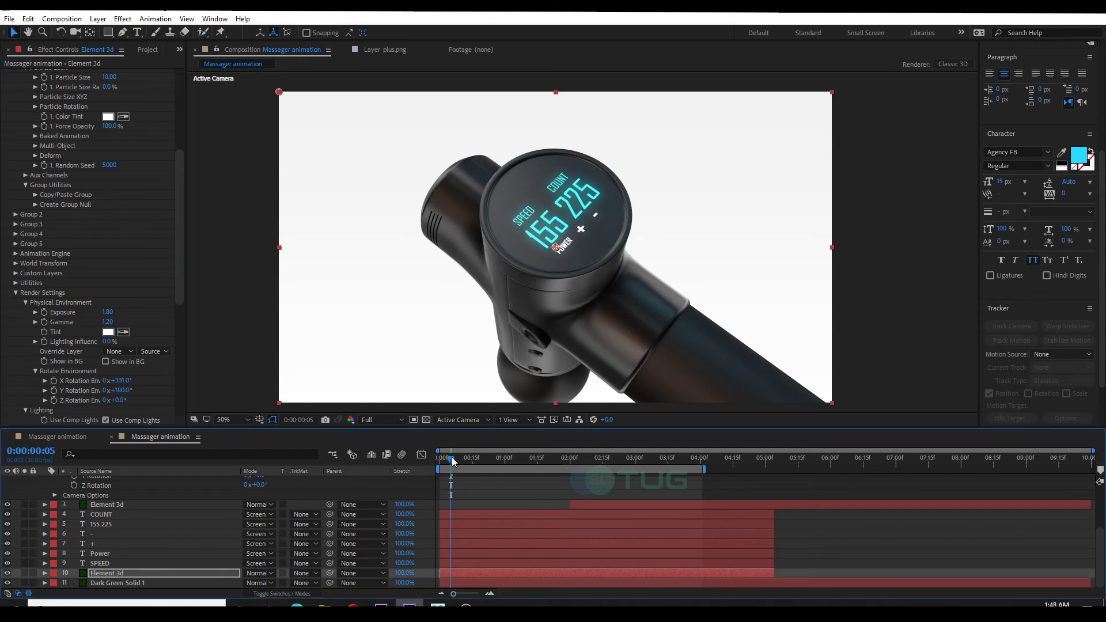
Switch Depth of Field on in Camera 1's Camera Options.
key(space)
scroll(480, 519, up, 3)
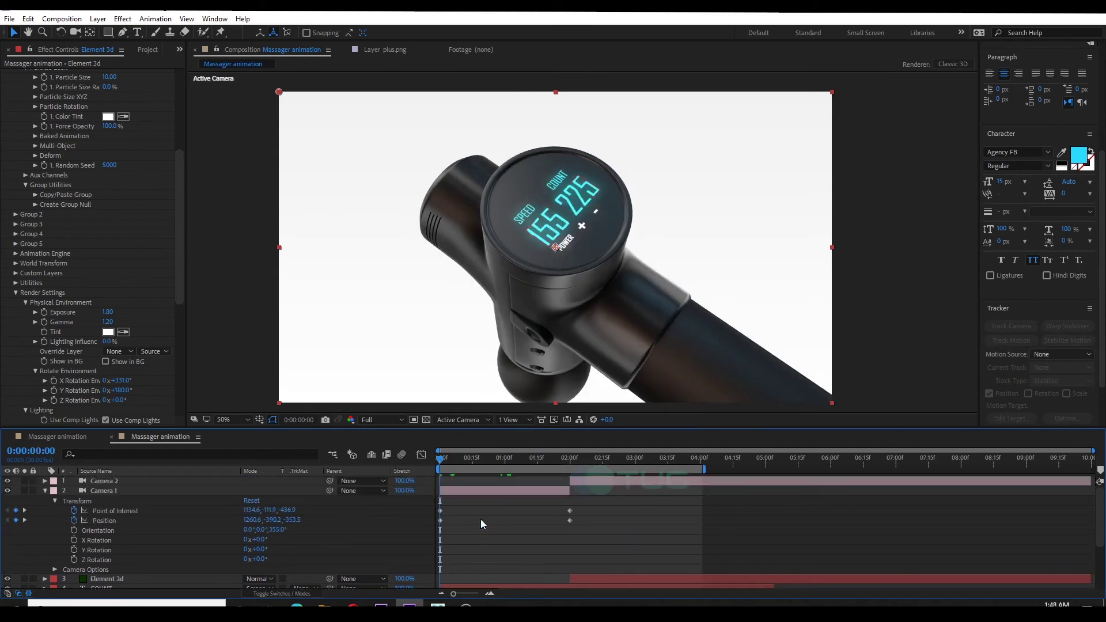
click(45, 490)
click(45, 490)
click(54, 570)
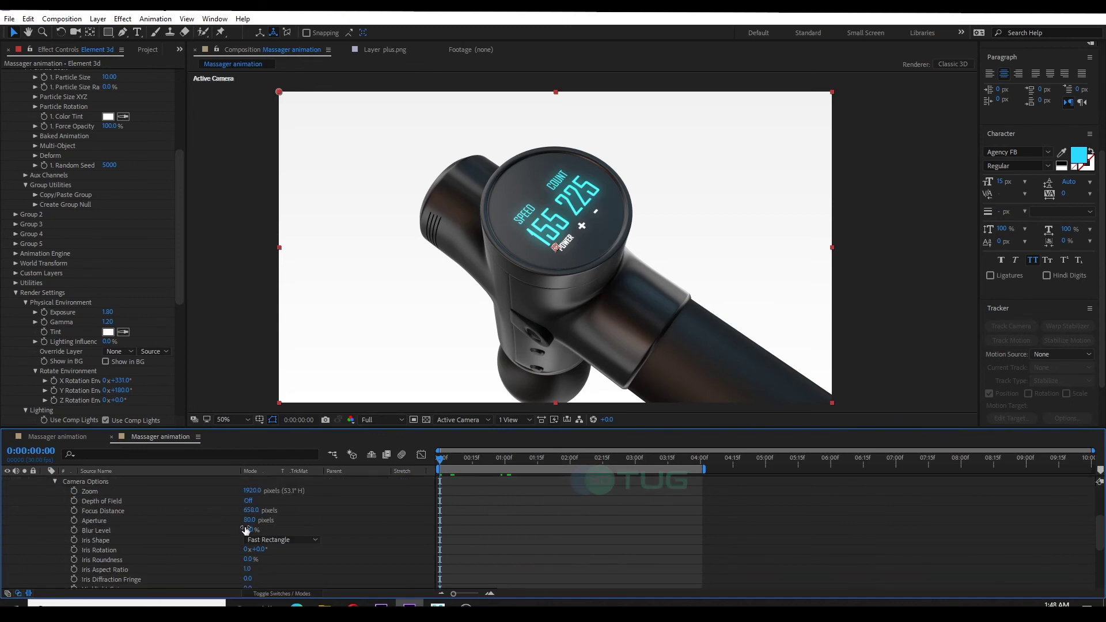
click(250, 500)
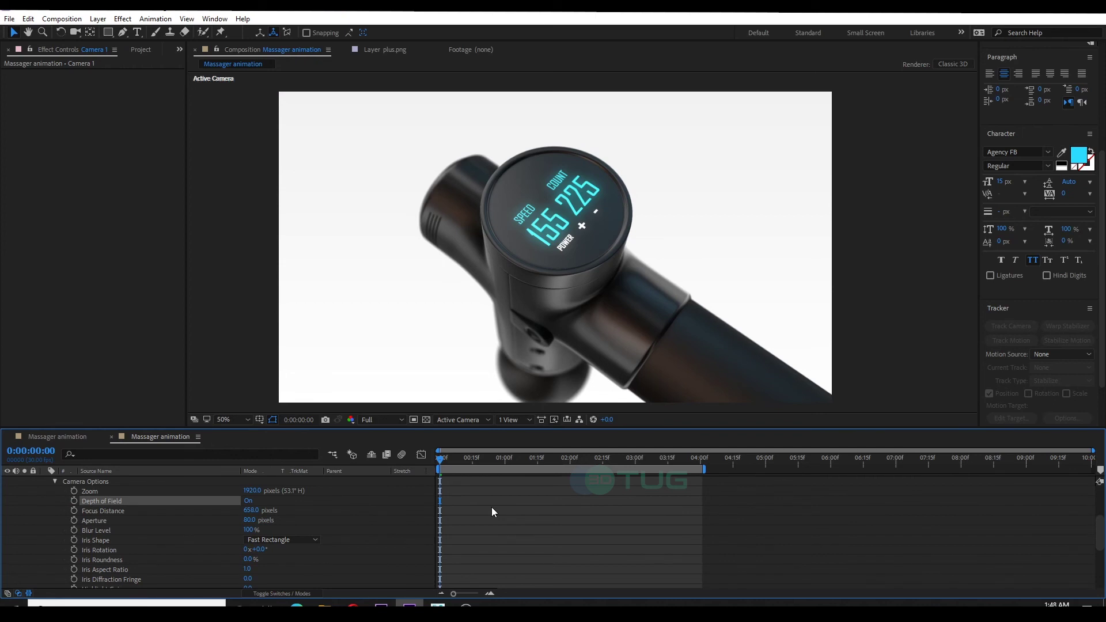
Scrub through both camera shots and jump to Camera 2's first keyframe at 2 seconds.
scroll(484, 496, up, 3)
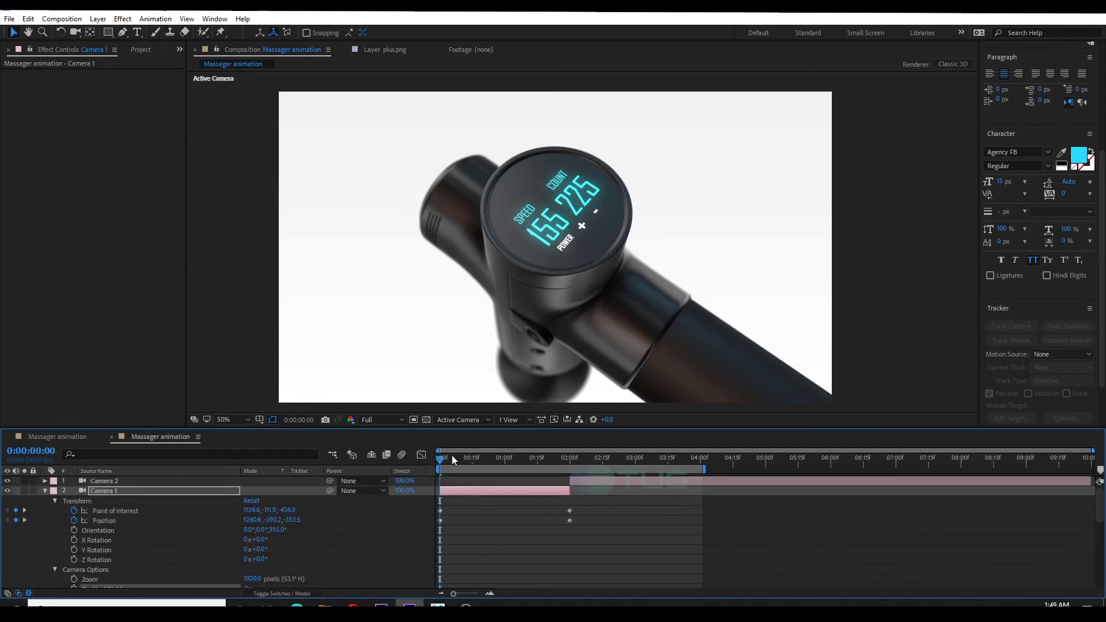
drag(451, 455, 589, 474)
click(593, 480)
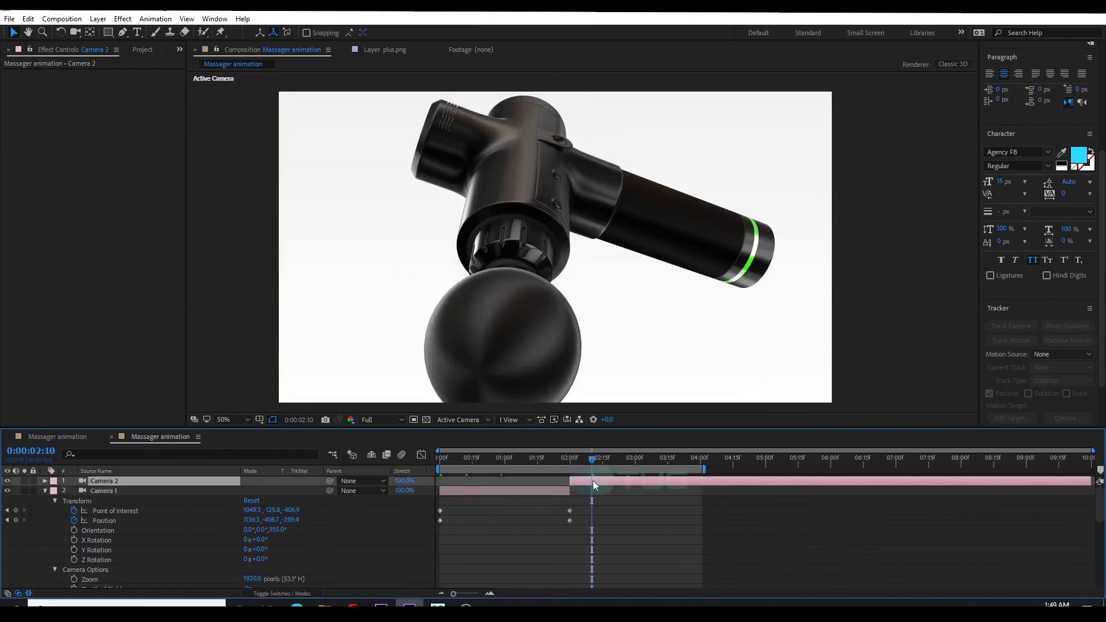
key(u)
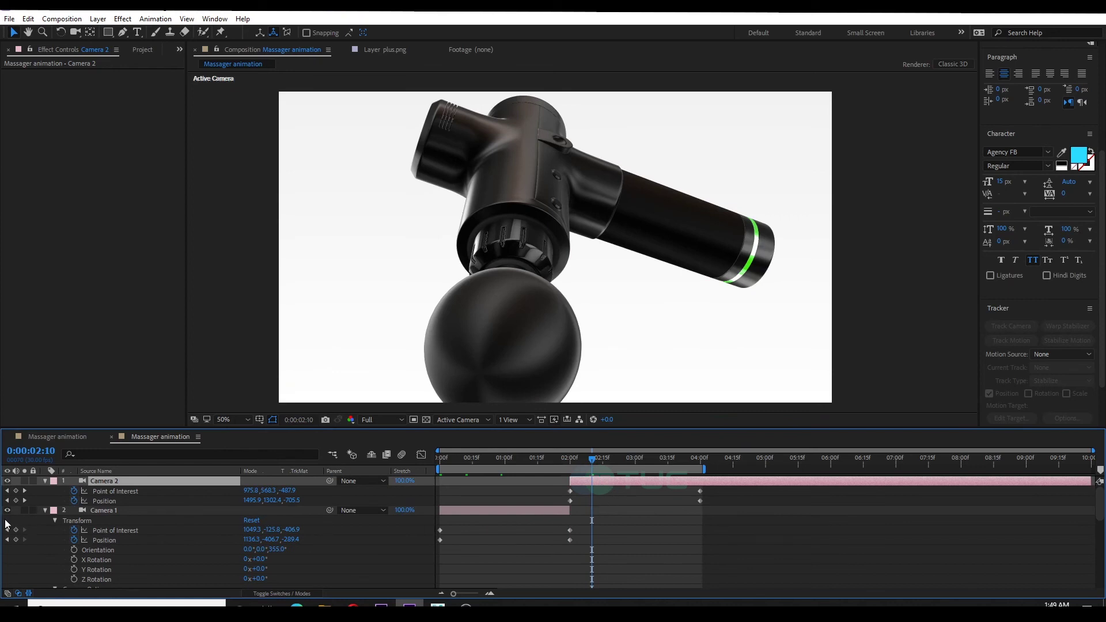
click(45, 510)
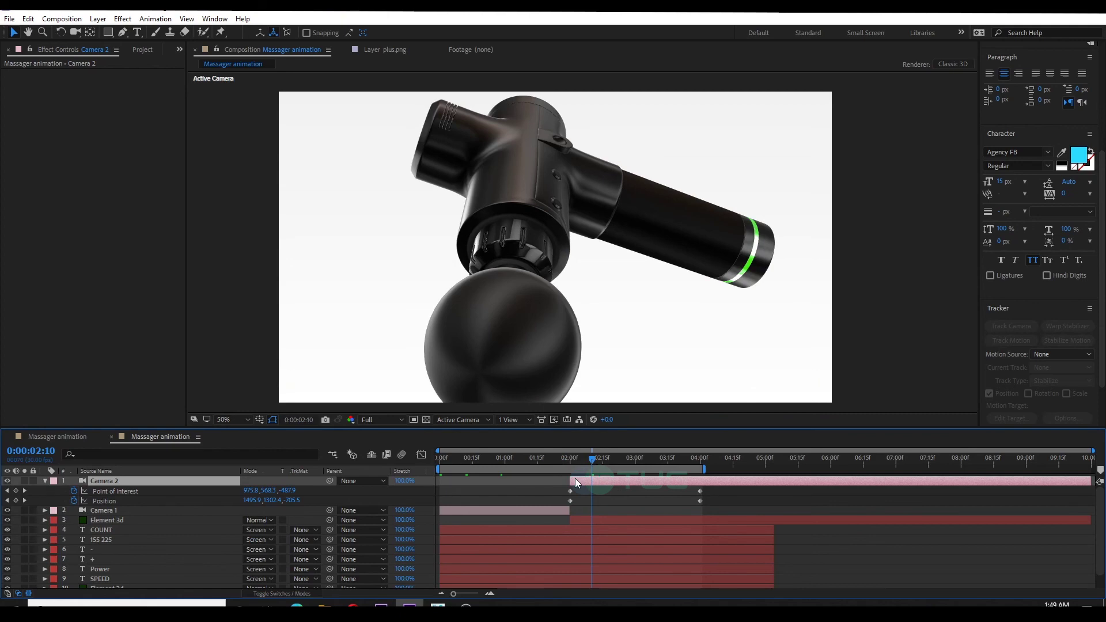
key(j)
click(589, 515)
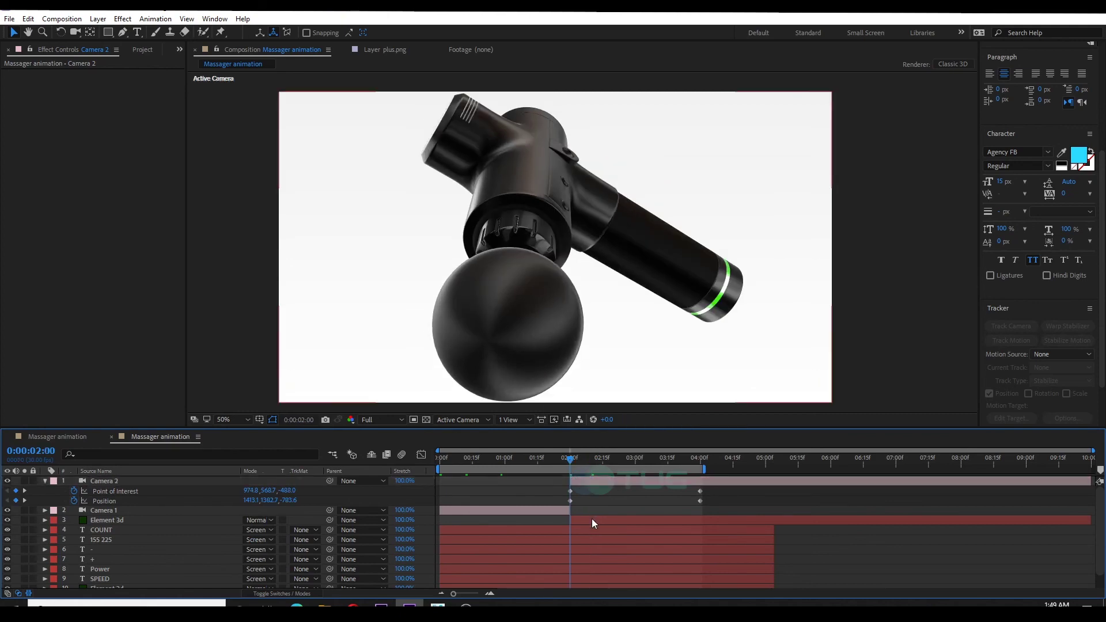
click(592, 518)
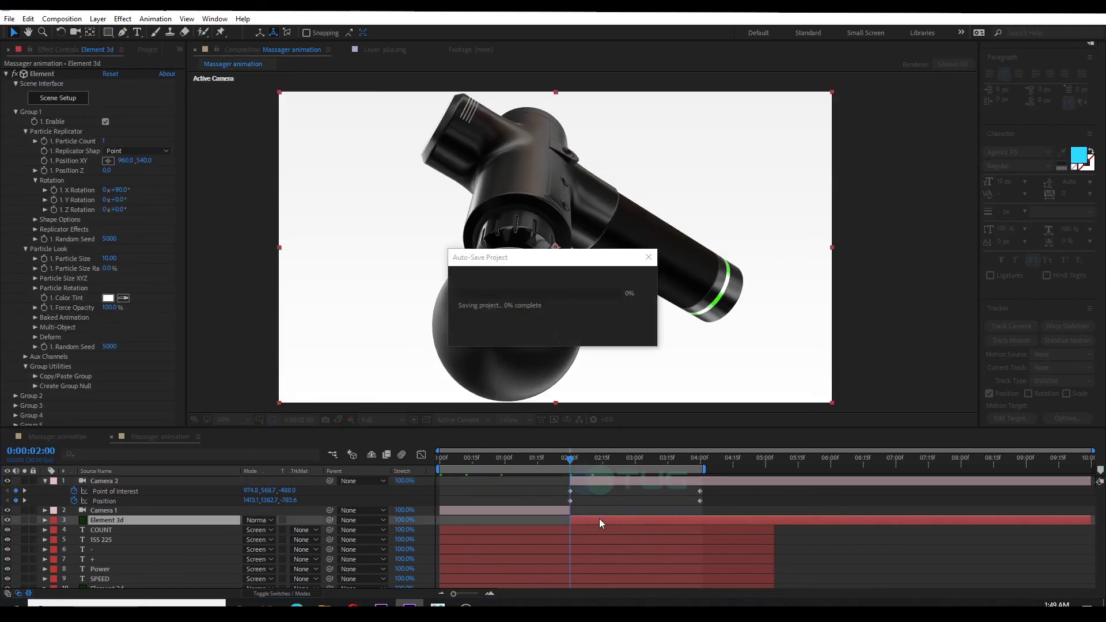
click(74, 99)
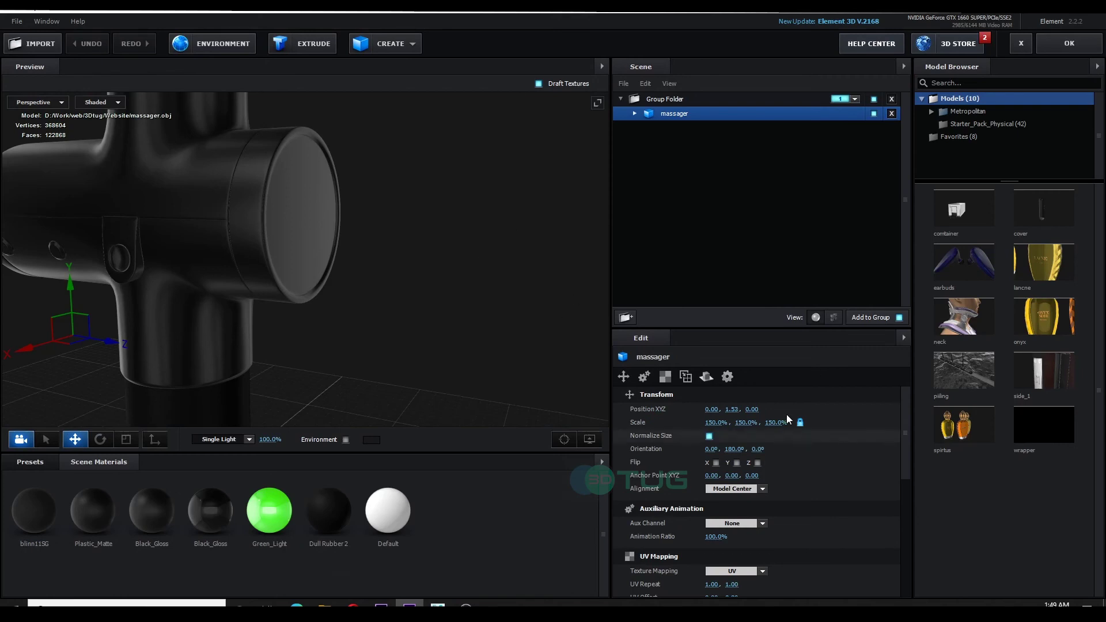
drag(434, 236, 378, 280)
click(257, 310)
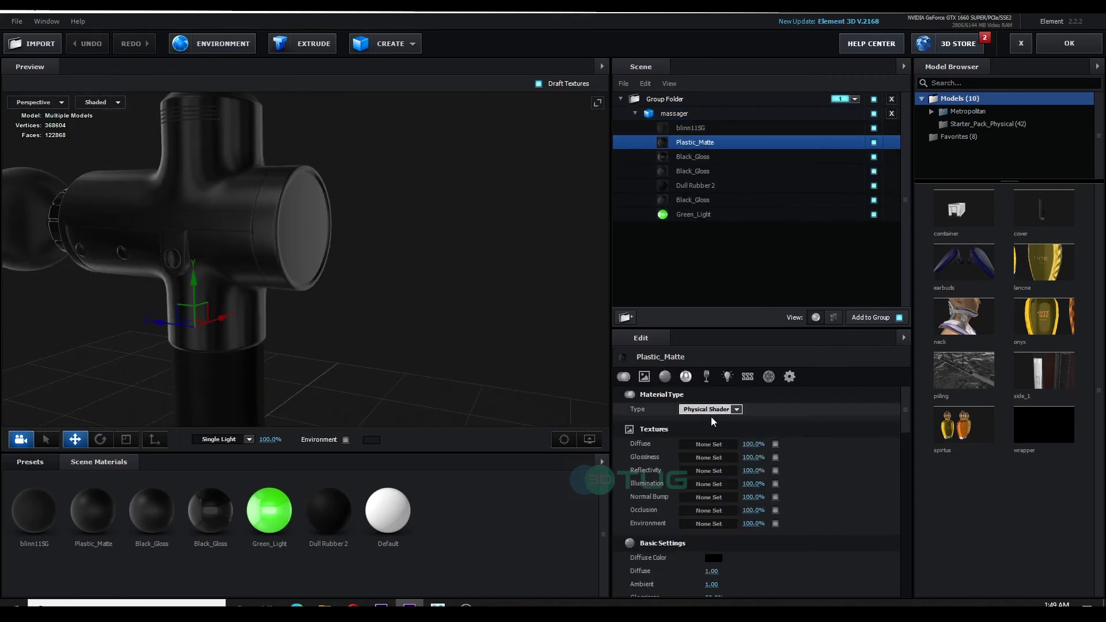
click(708, 524)
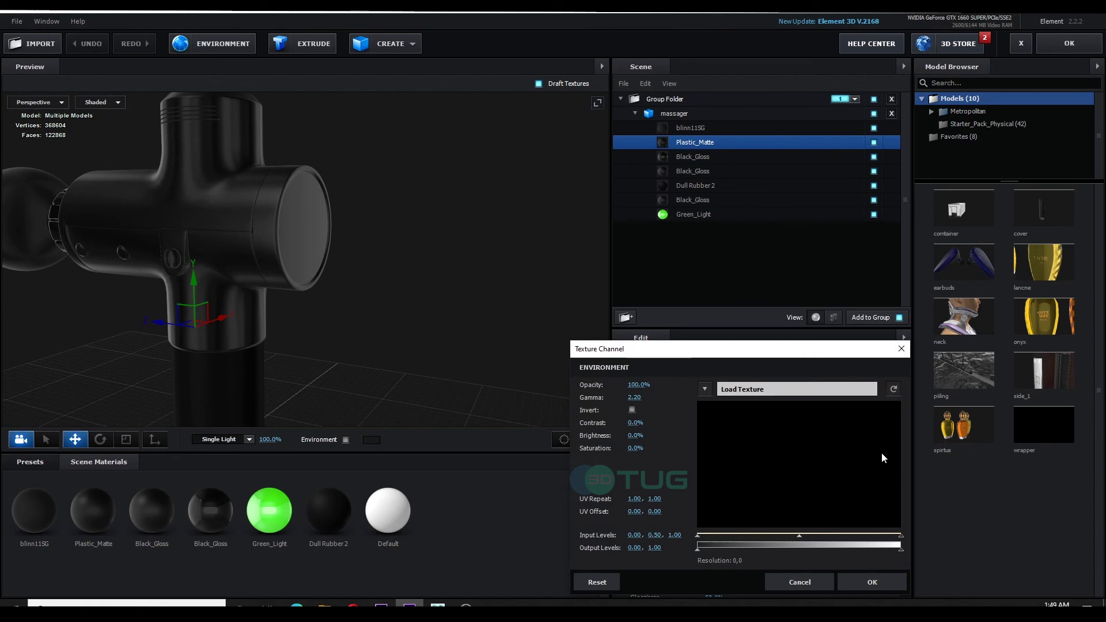
click(872, 580)
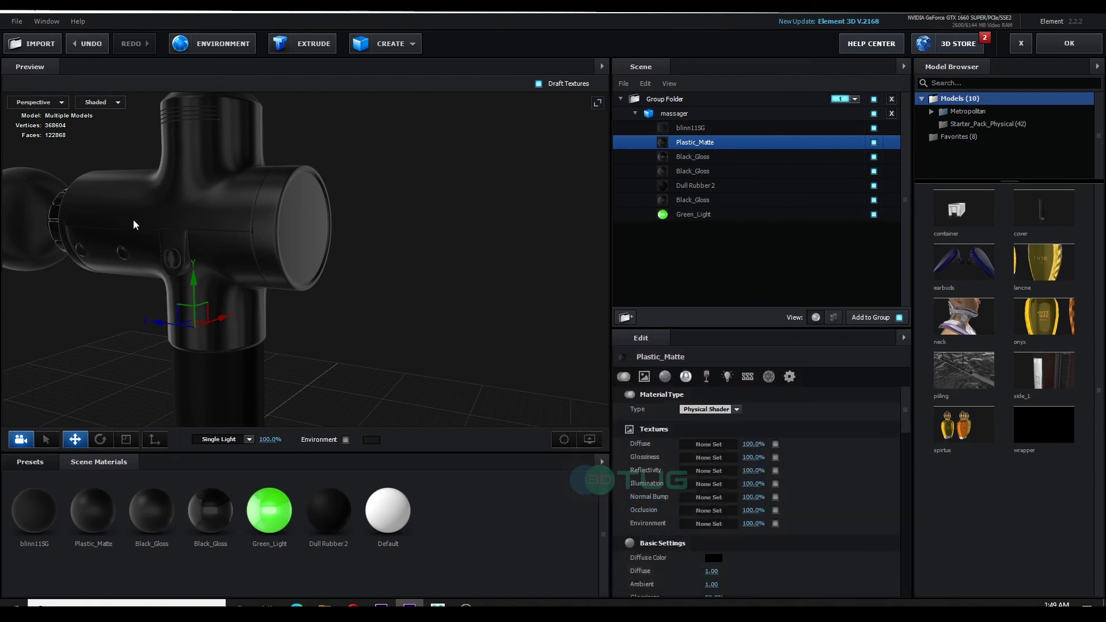
drag(230, 217, 318, 252)
drag(447, 303, 334, 231)
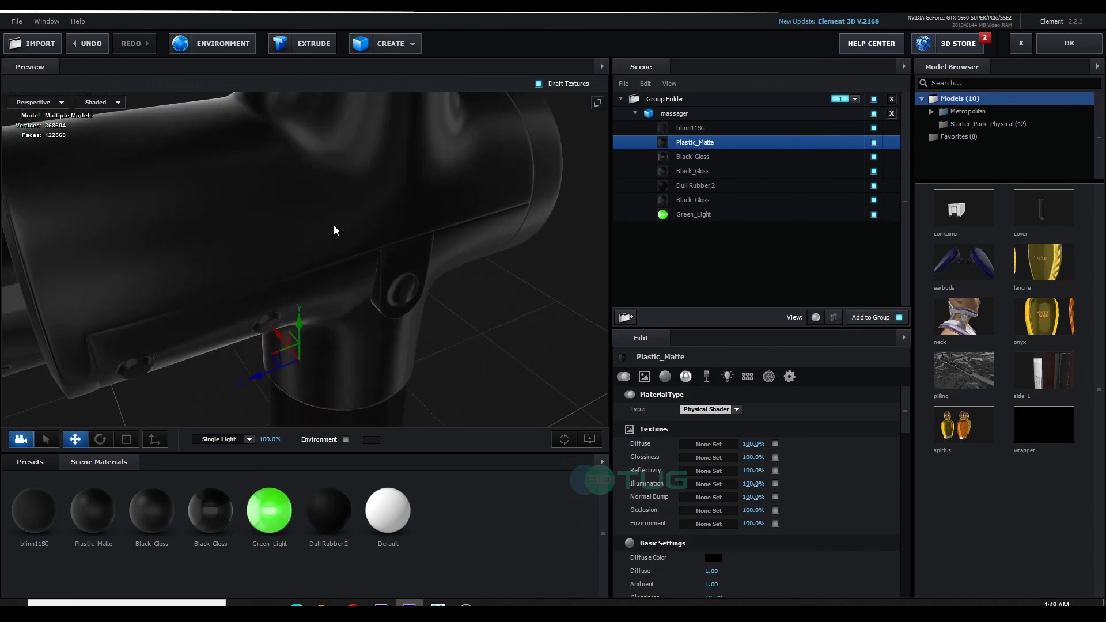
scroll(353, 219, down, 5)
scroll(357, 217, up, 4)
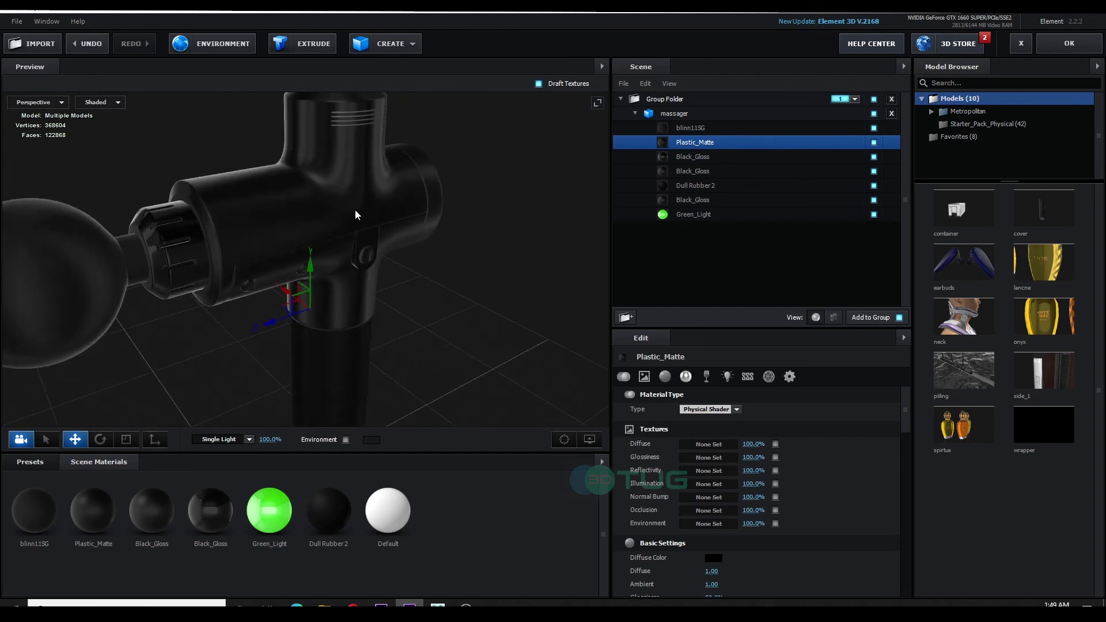
drag(377, 321, 350, 281)
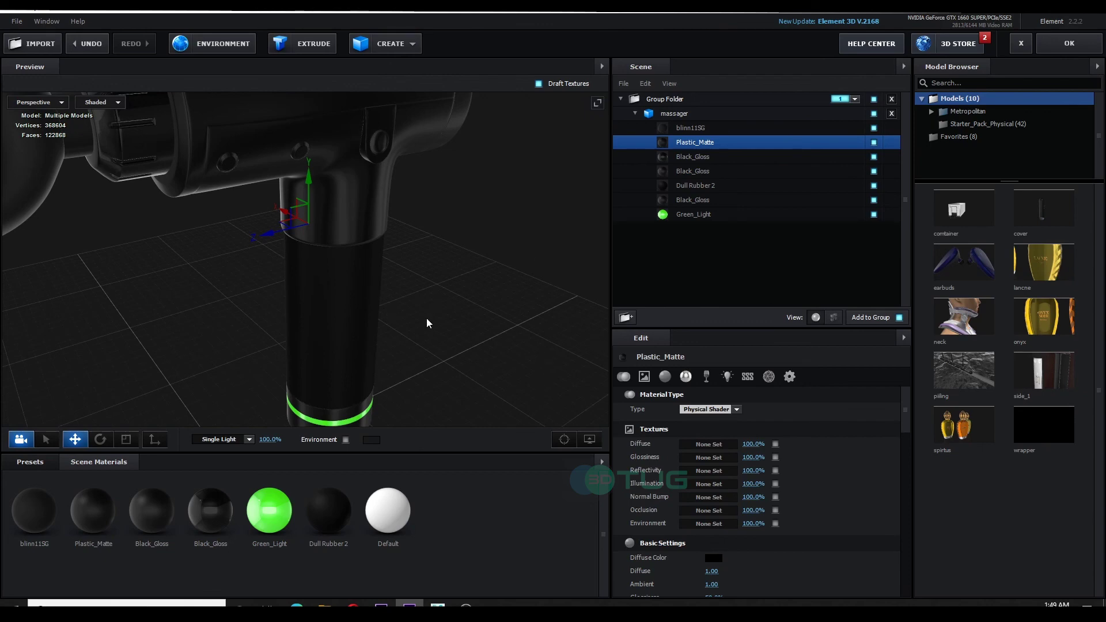
drag(427, 323, 425, 294)
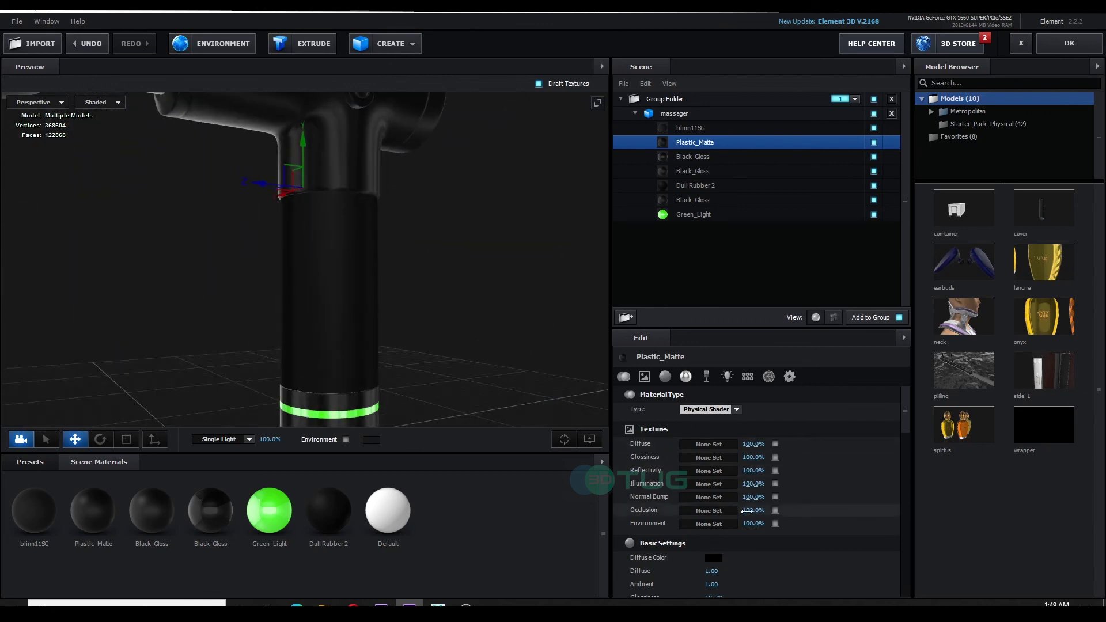
click(720, 523)
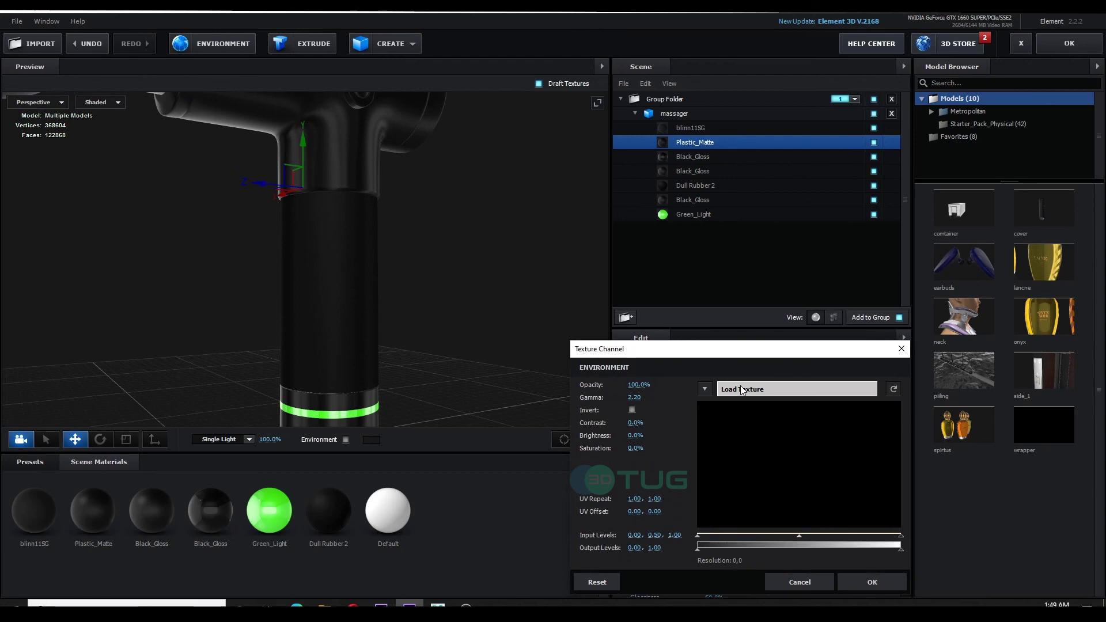
click(901, 348)
click(316, 284)
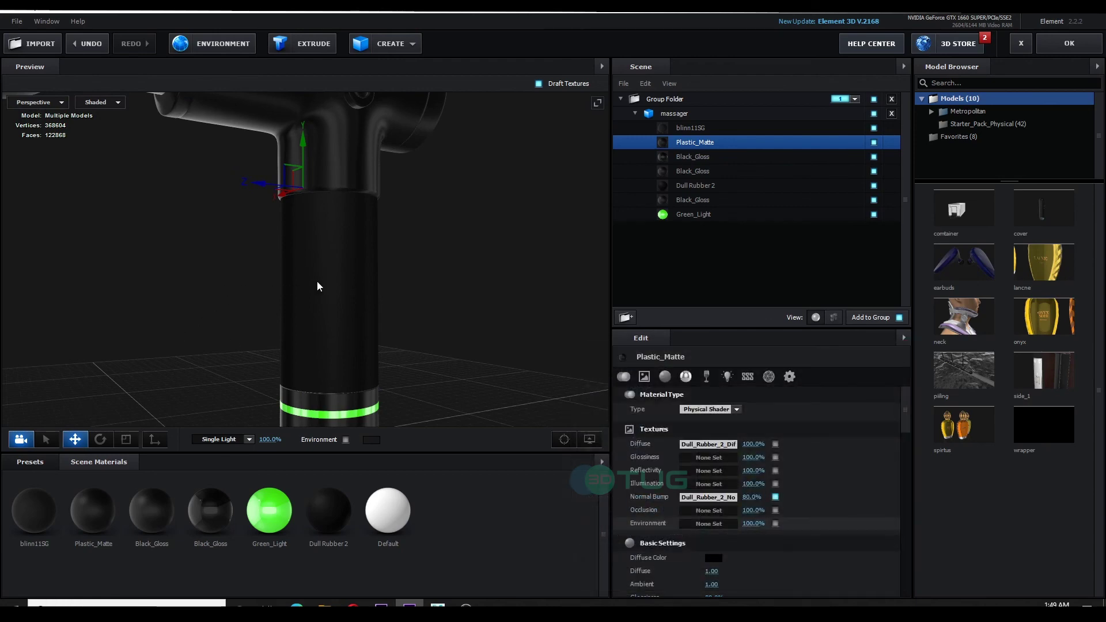
click(716, 523)
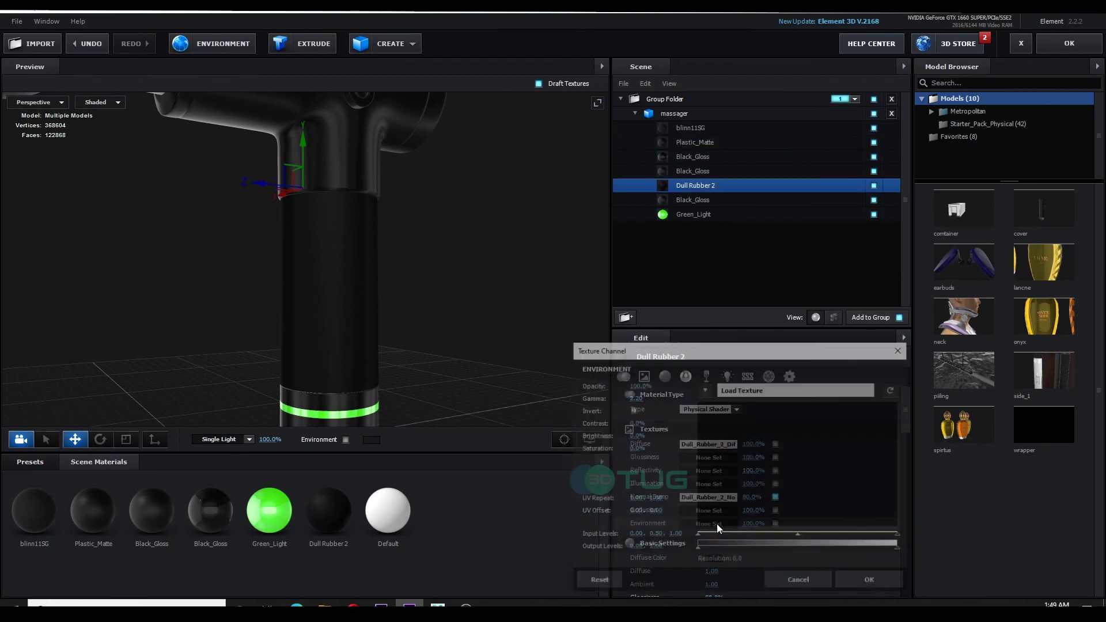
click(901, 349)
scroll(445, 319, down, 8)
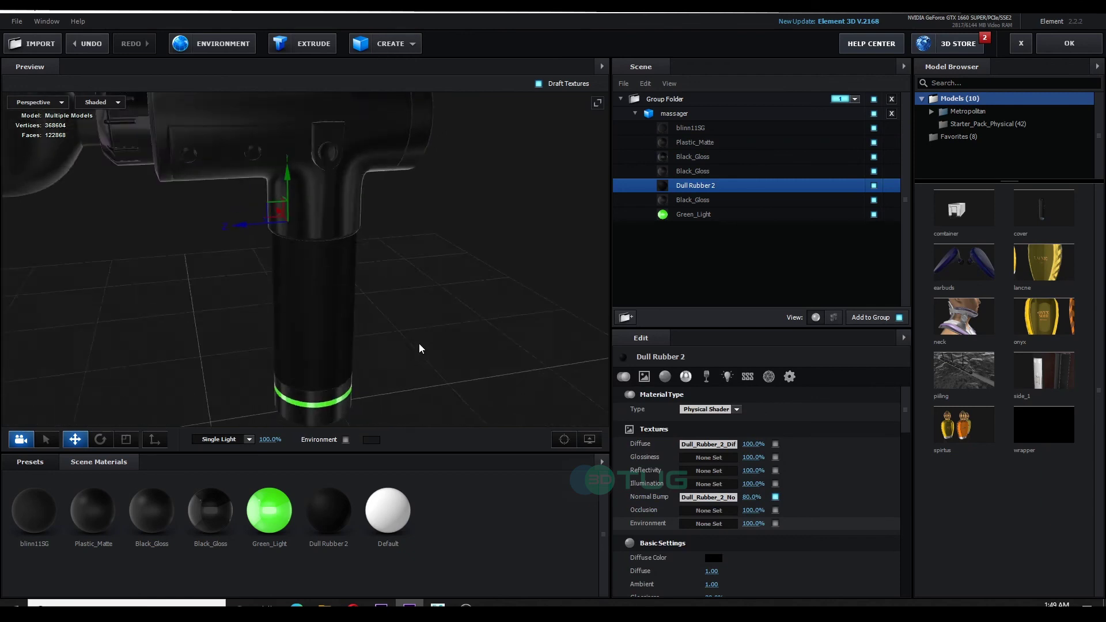
scroll(416, 349, up, 5)
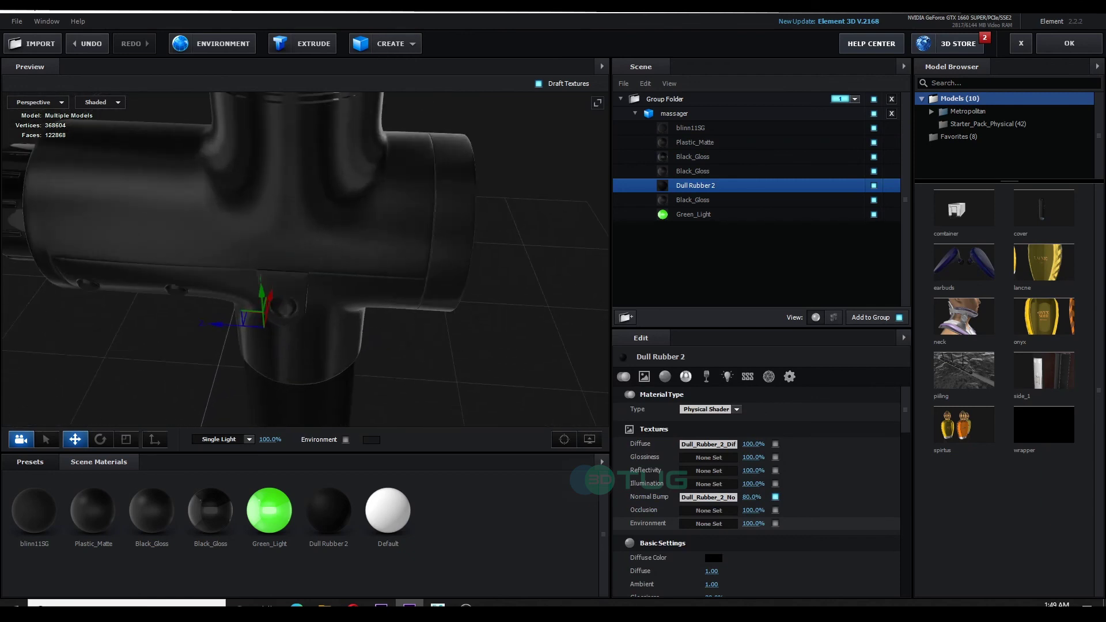
click(1058, 47)
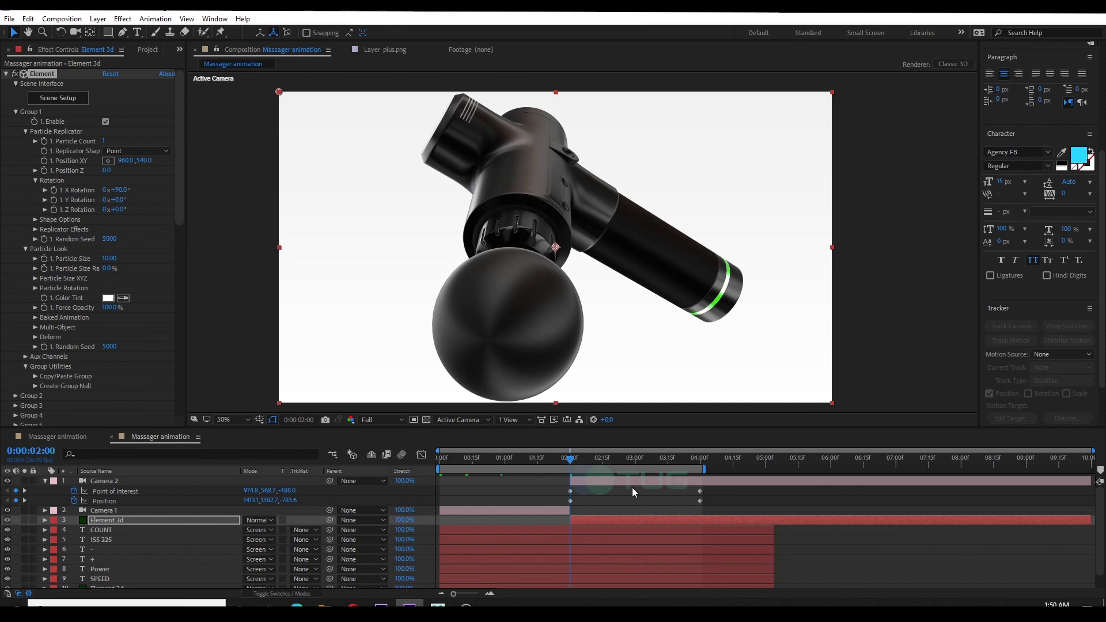
Scrub the current-time indicator back into Camera 1's opening shot of the display.
drag(539, 467, 626, 489)
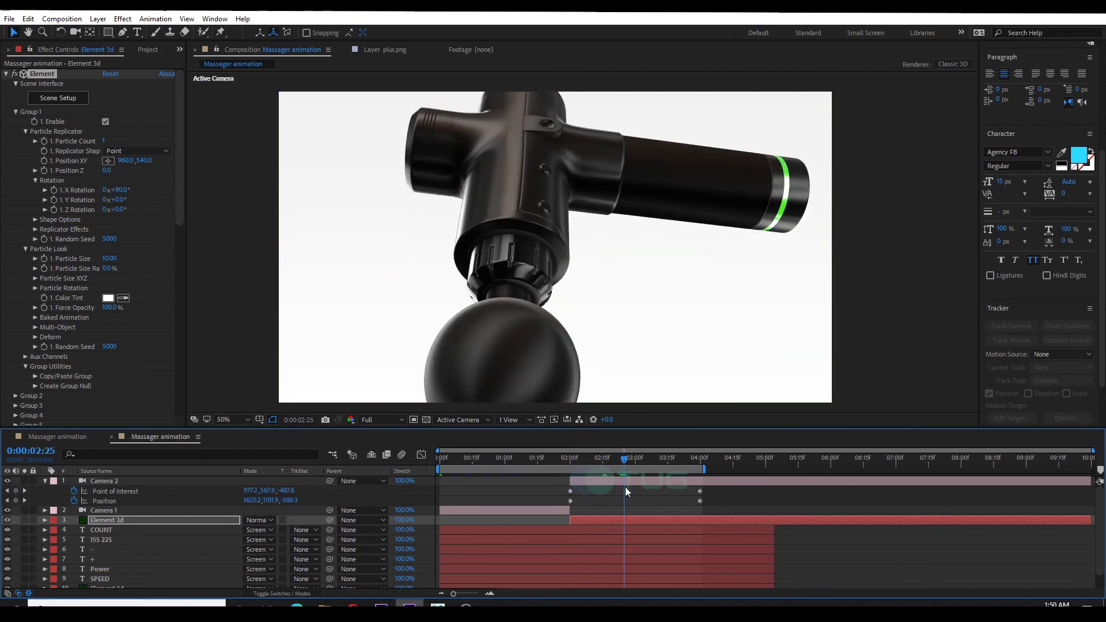